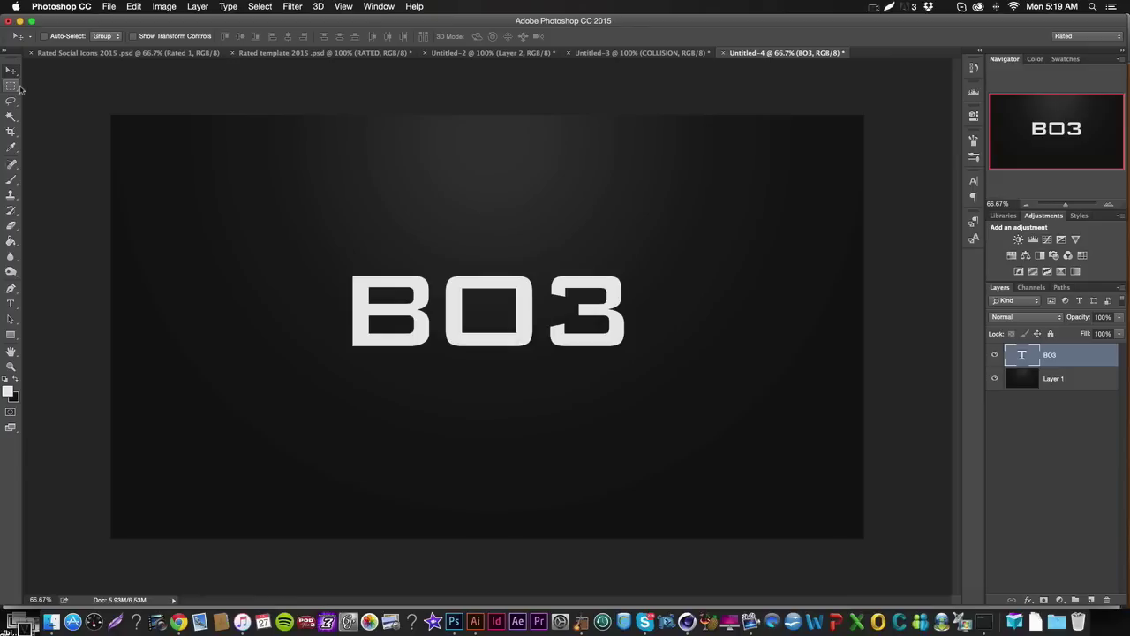
right_click(1063, 356)
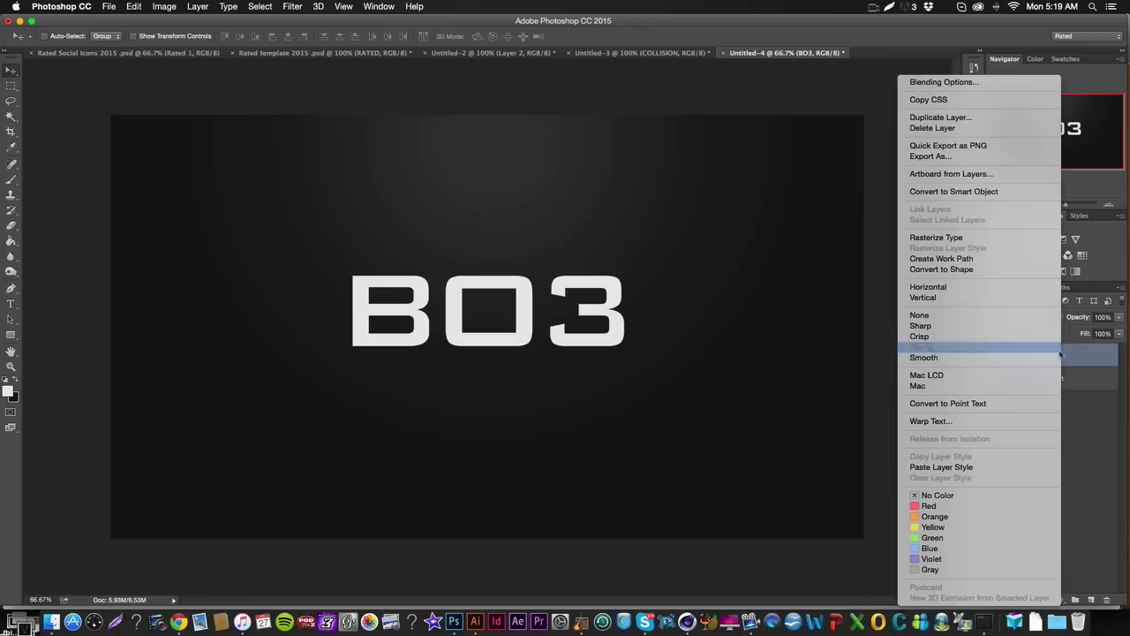
click(1064, 369)
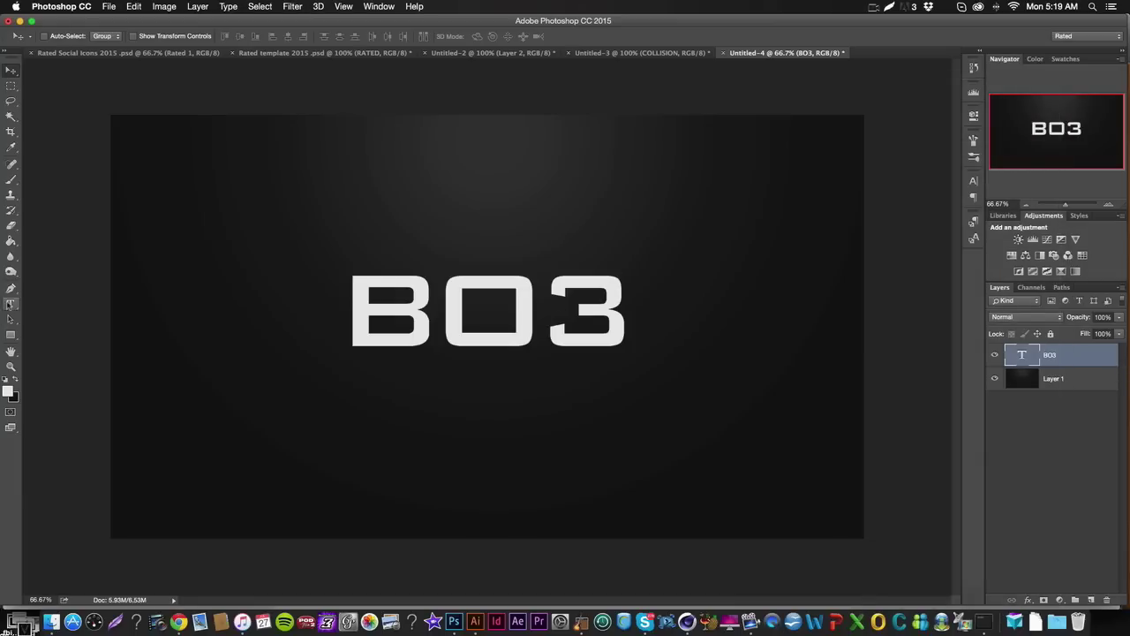
click(11, 304)
click(579, 327)
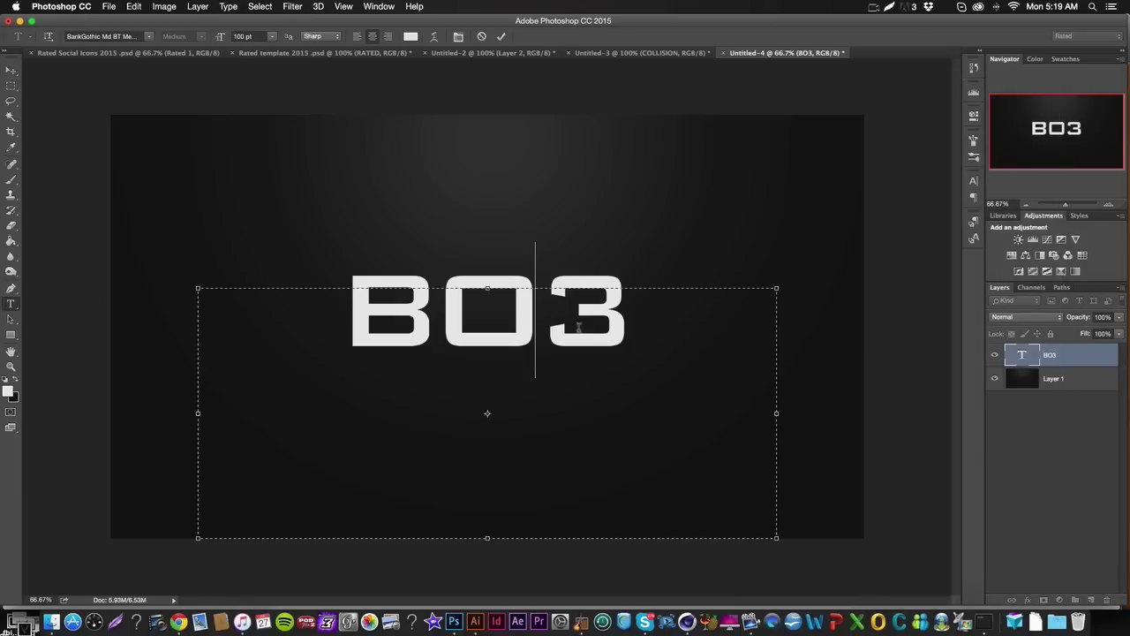
key(Escape)
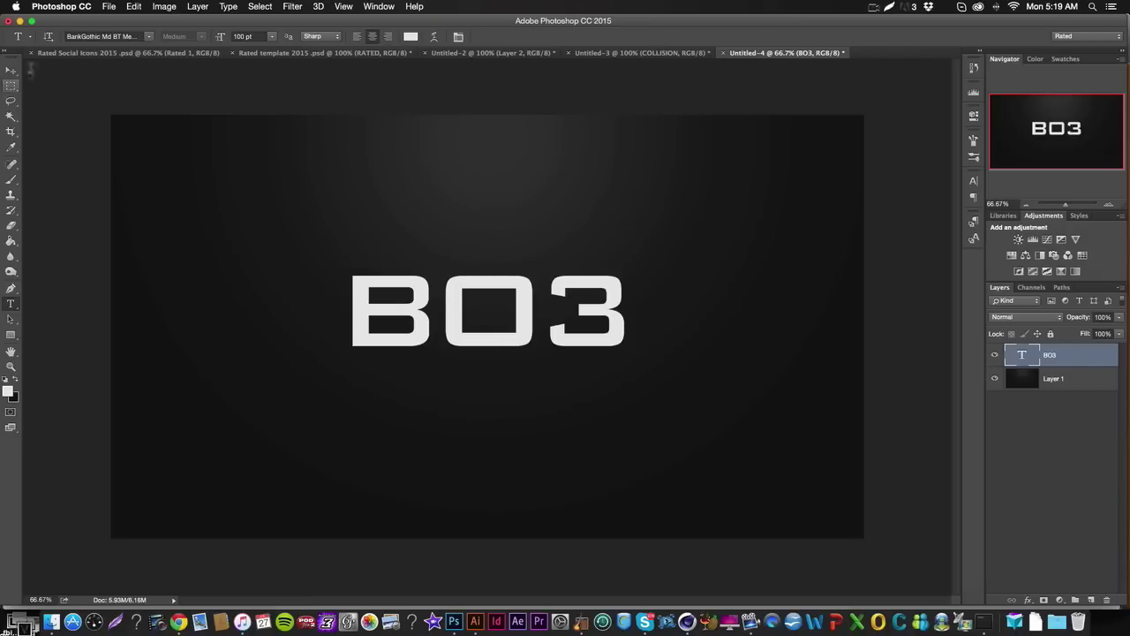
Step: Rasterize the BO3 text layer and trim the small inward tips off both ends of the 3 using rectangular selections
right_click(1077, 360)
click(1016, 236)
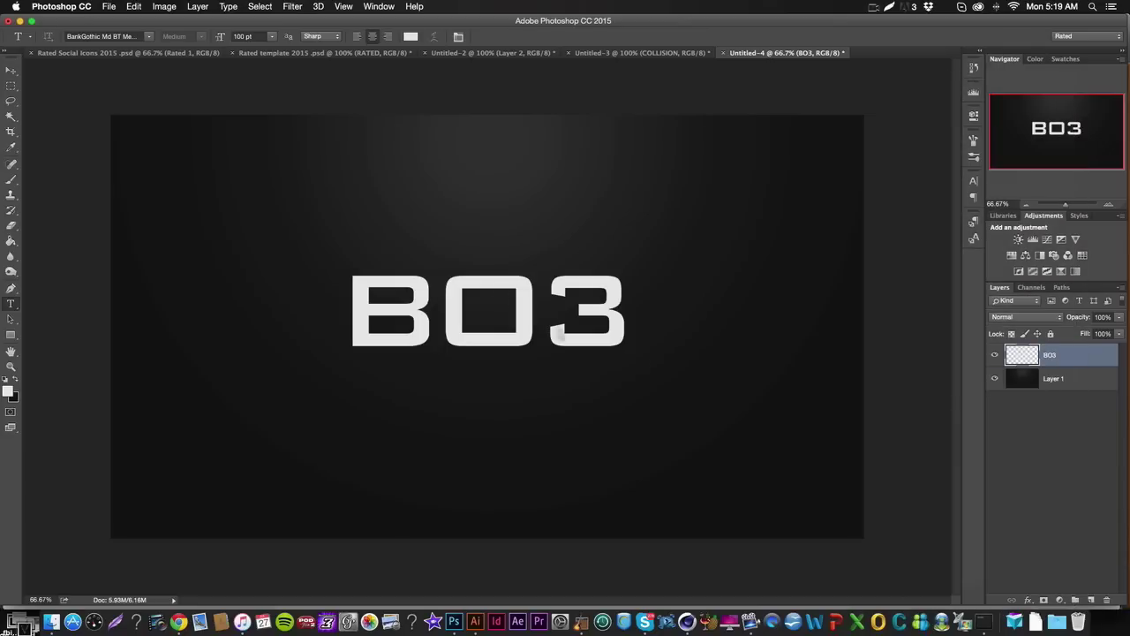
click(13, 84)
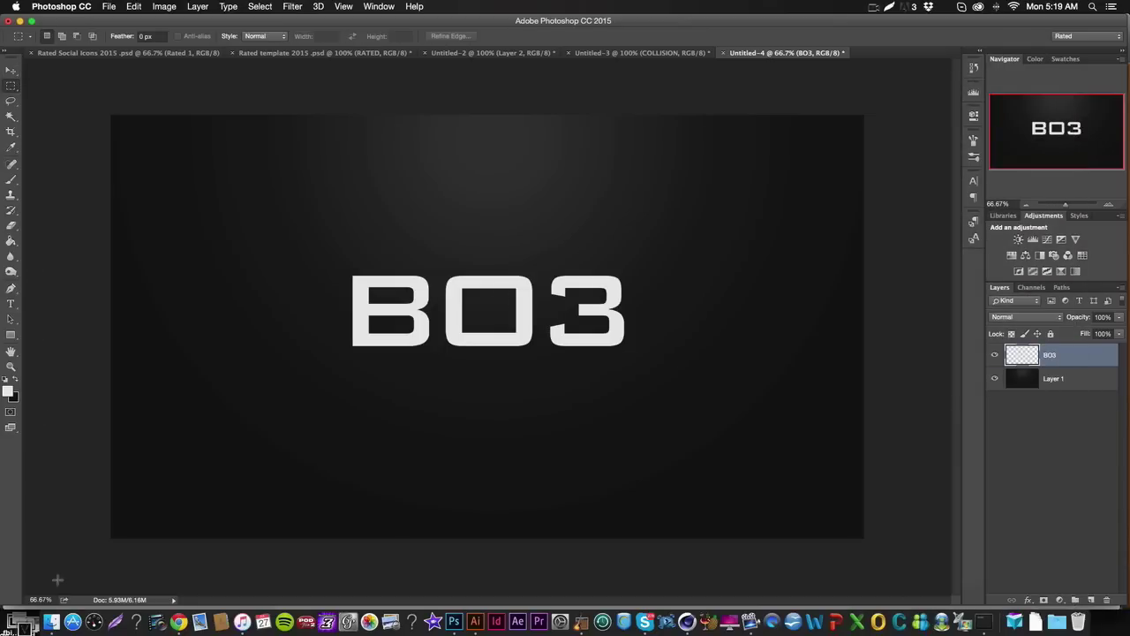
click(54, 599)
text(100)
key(Return)
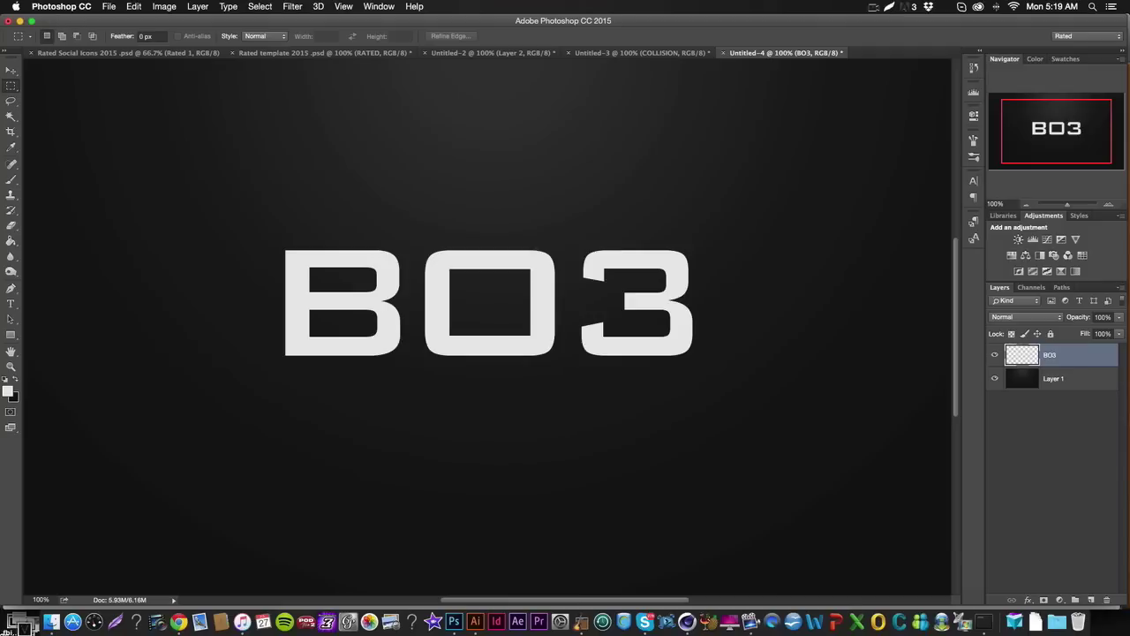
drag(580, 320, 636, 336)
key(super+d)
drag(619, 272, 576, 284)
key(Delete)
key(super+d)
key(j)
key(m)
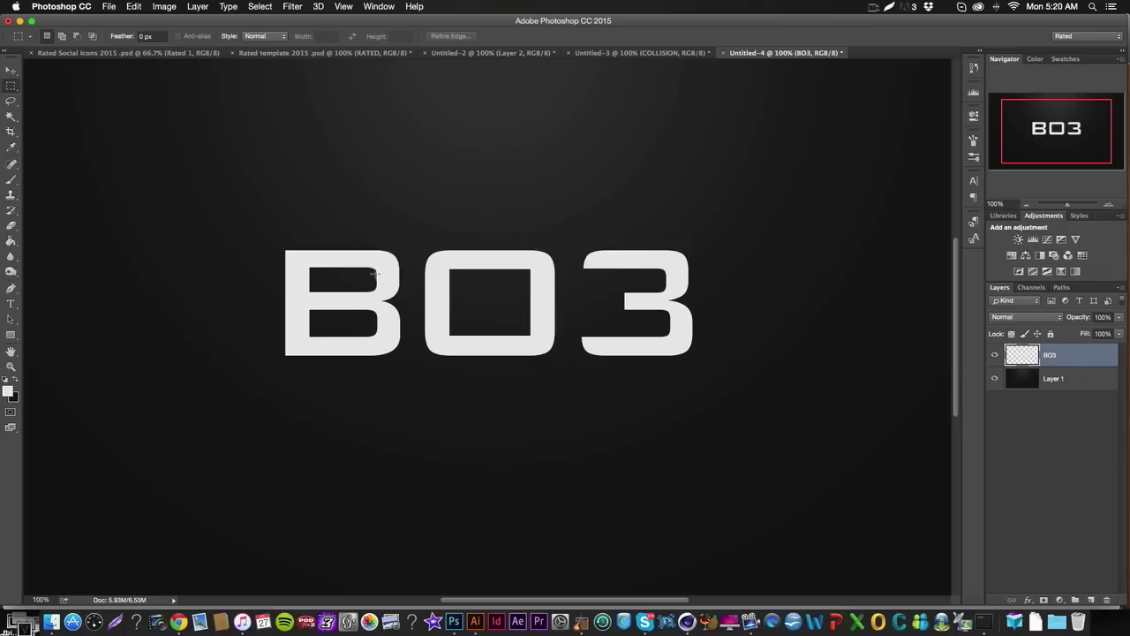
Step: Cut a thin horizontal gap through the B's vertical stem just below its upper bar, and clear the selection
drag(317, 267, 244, 273)
key(Delete)
key(super+d)
Step: Load the outlines of the letters on the BO3 layer as a selection
click(11, 72)
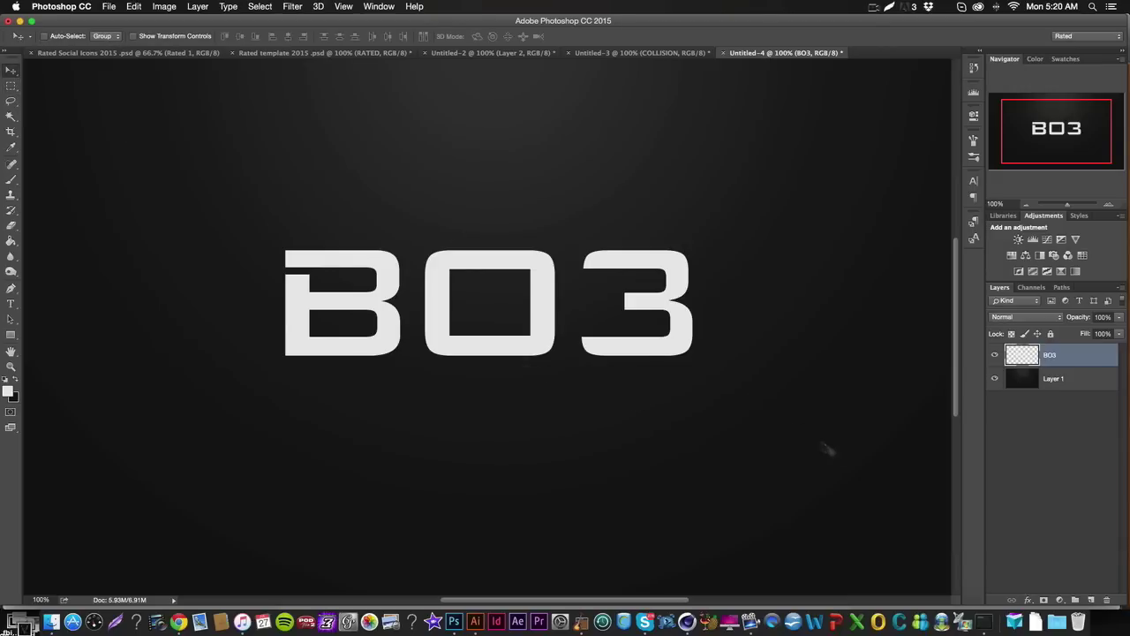
scroll(769, 422, left, 5)
ctrl+click(1024, 365)
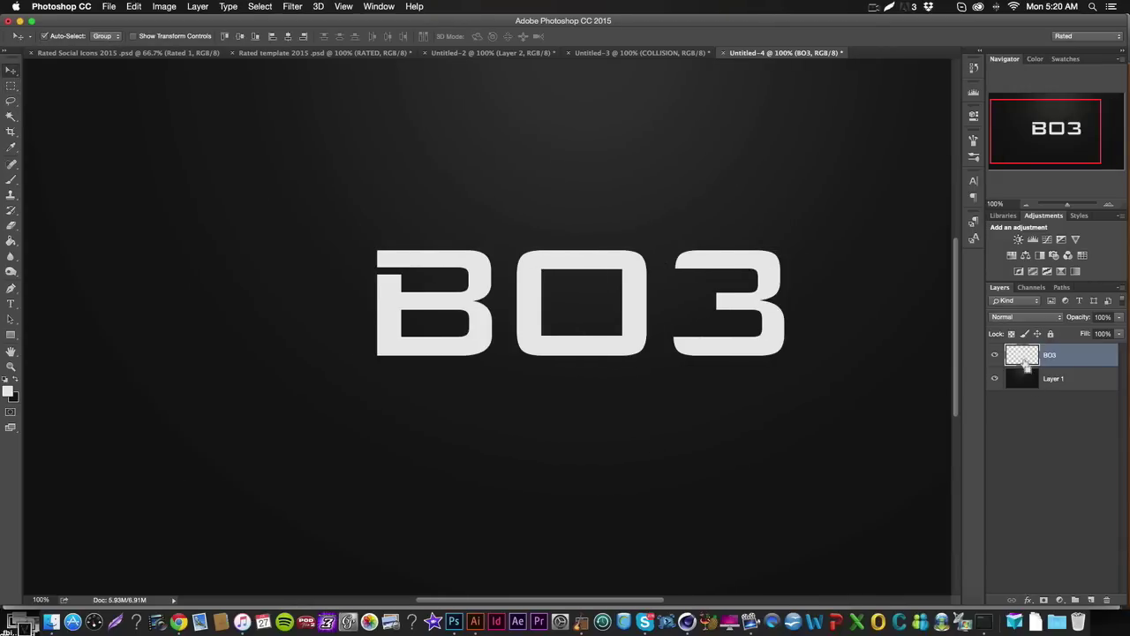
scroll(835, 364, right, 5)
key(ctrl+d)
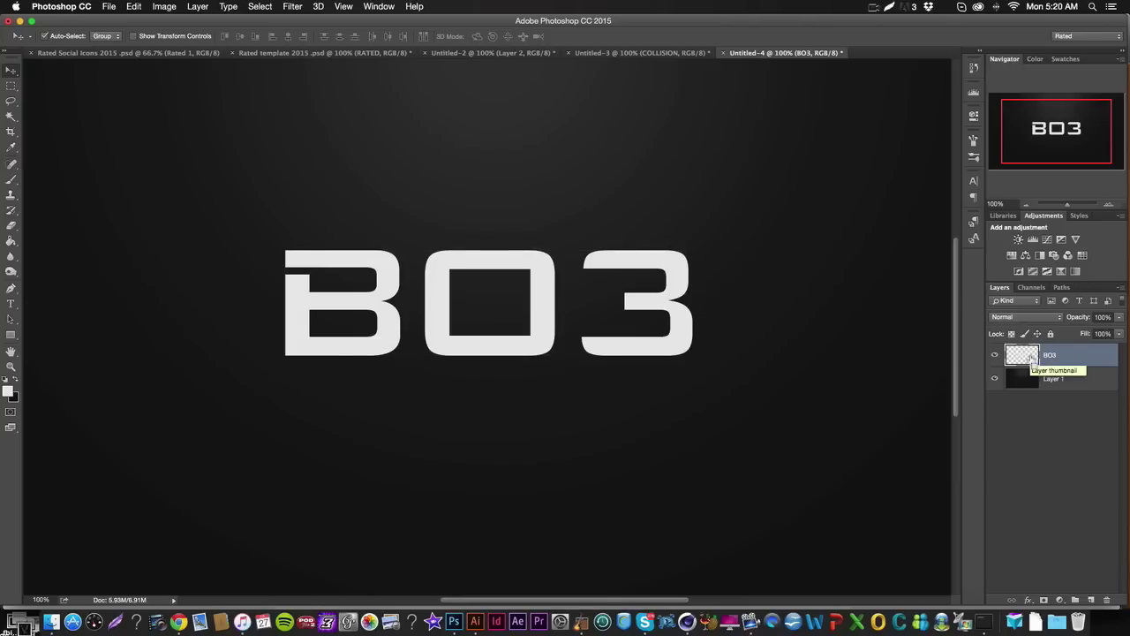
super+click(1031, 359)
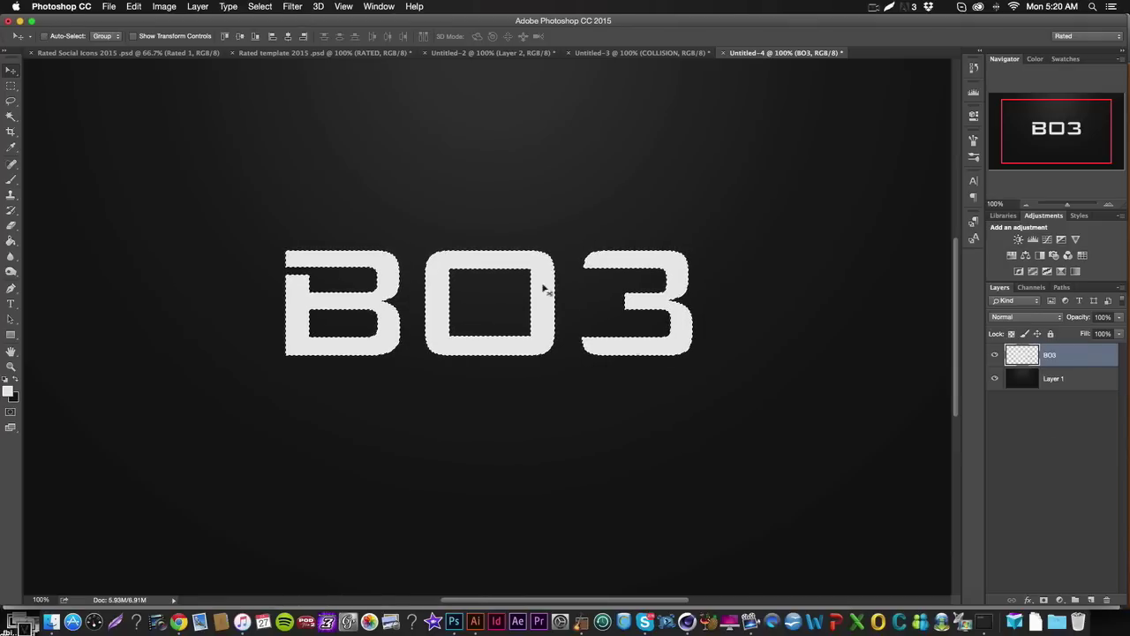
Step: Try contracting the letter selection by 15 pixels, and undo the contraction
click(260, 7)
mouse_move(277, 165)
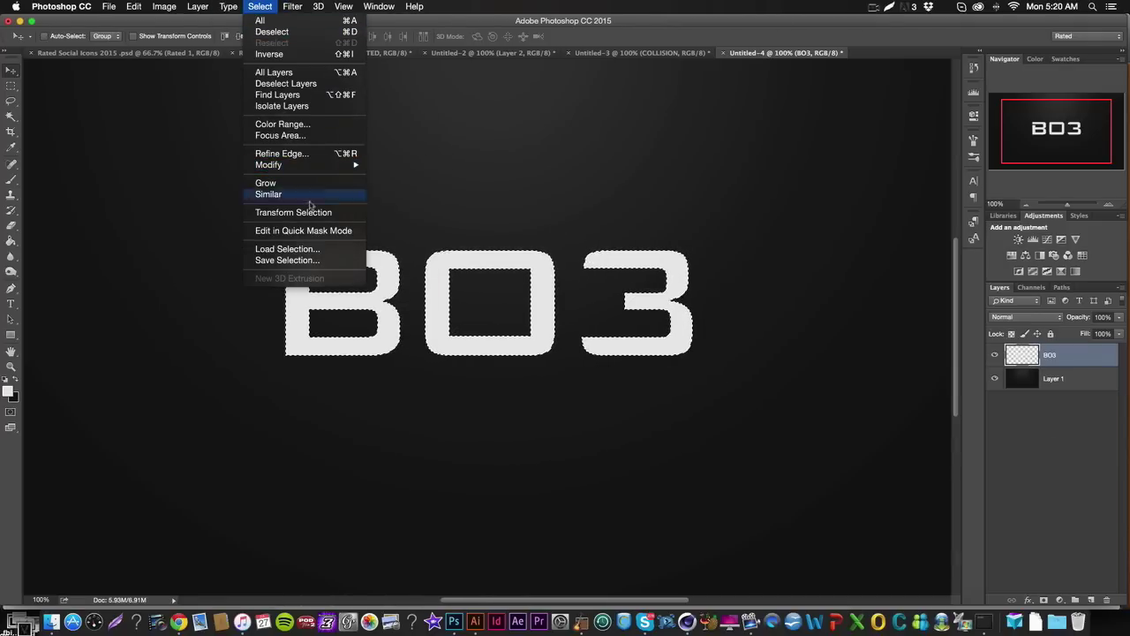
click(411, 197)
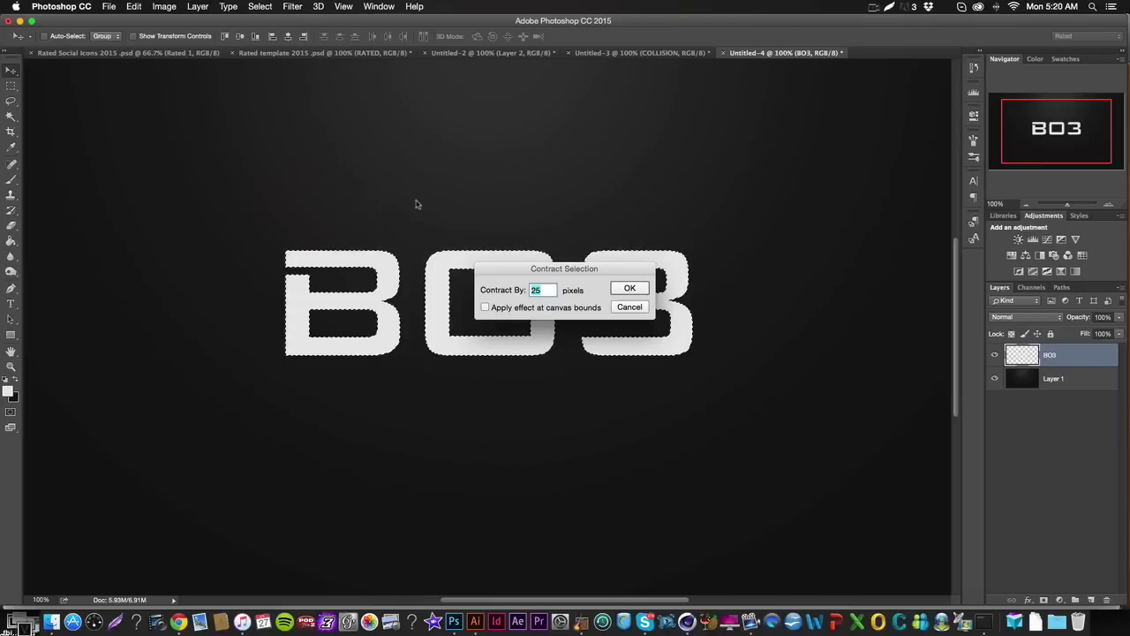
text(8)
key(Return)
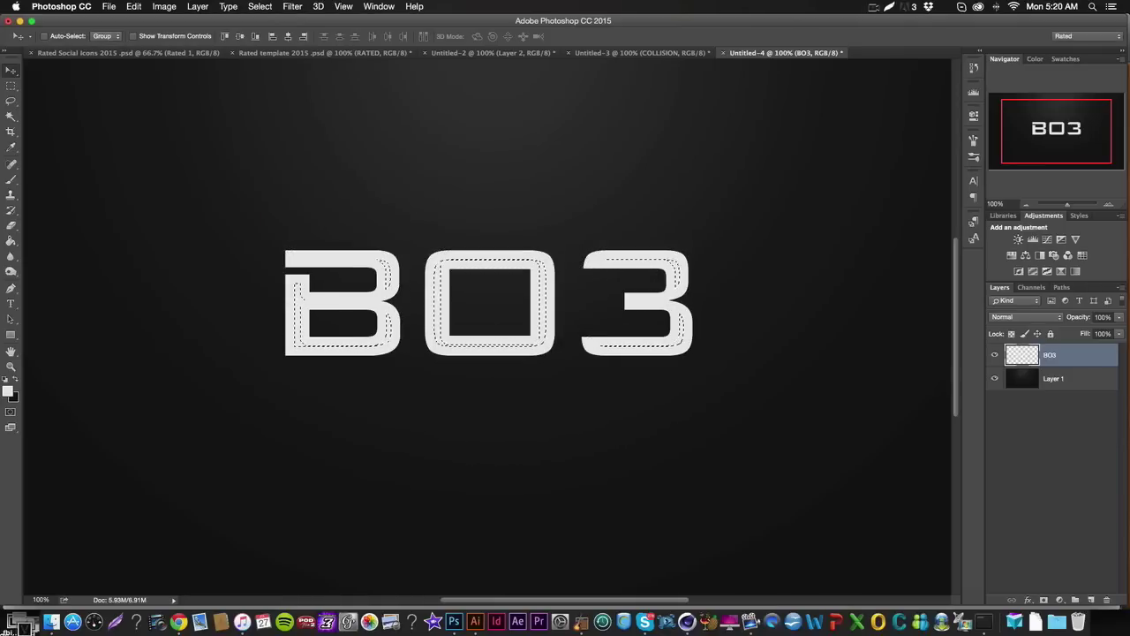
key(super+z)
Step: Try contracting the letter selection by 5 pixels
click(260, 6)
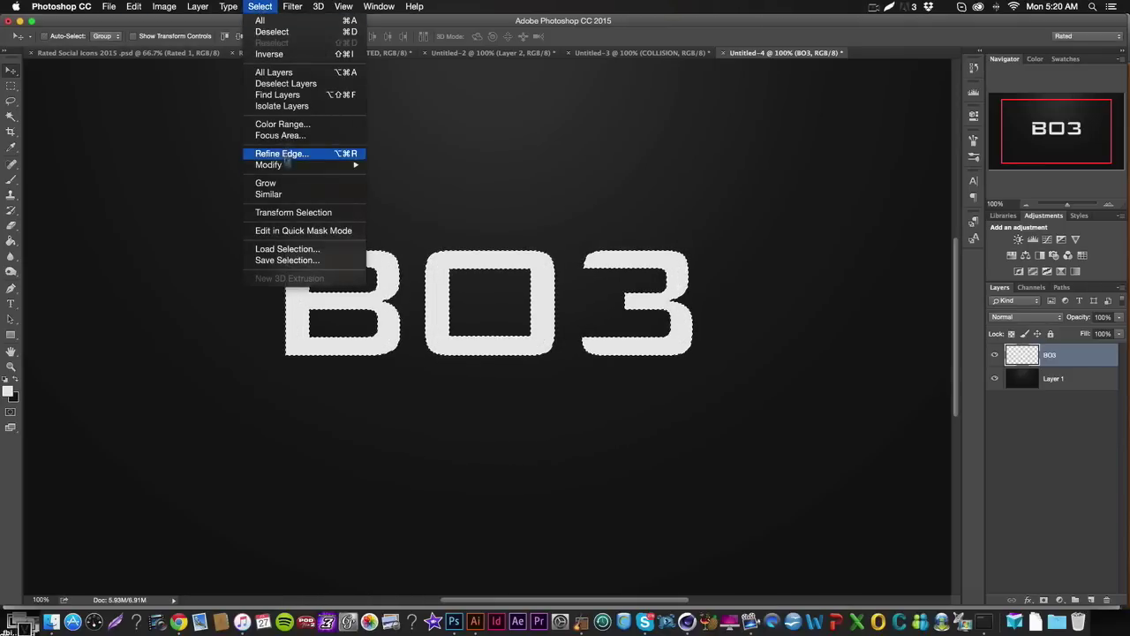
mouse_move(300, 165)
click(428, 200)
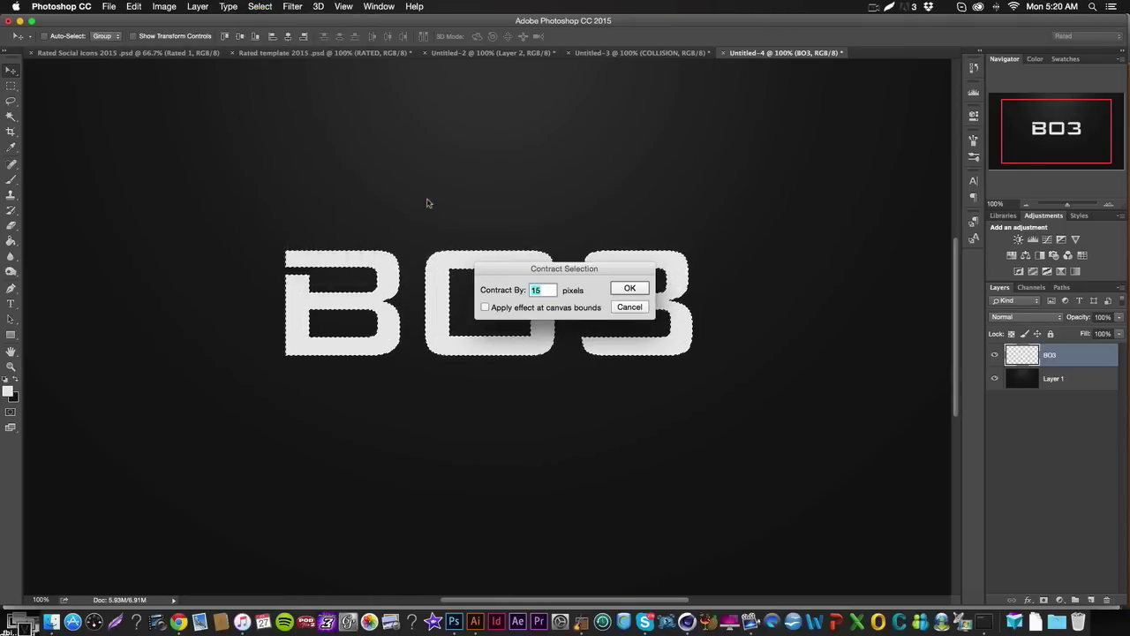
text(5)
key(Return)
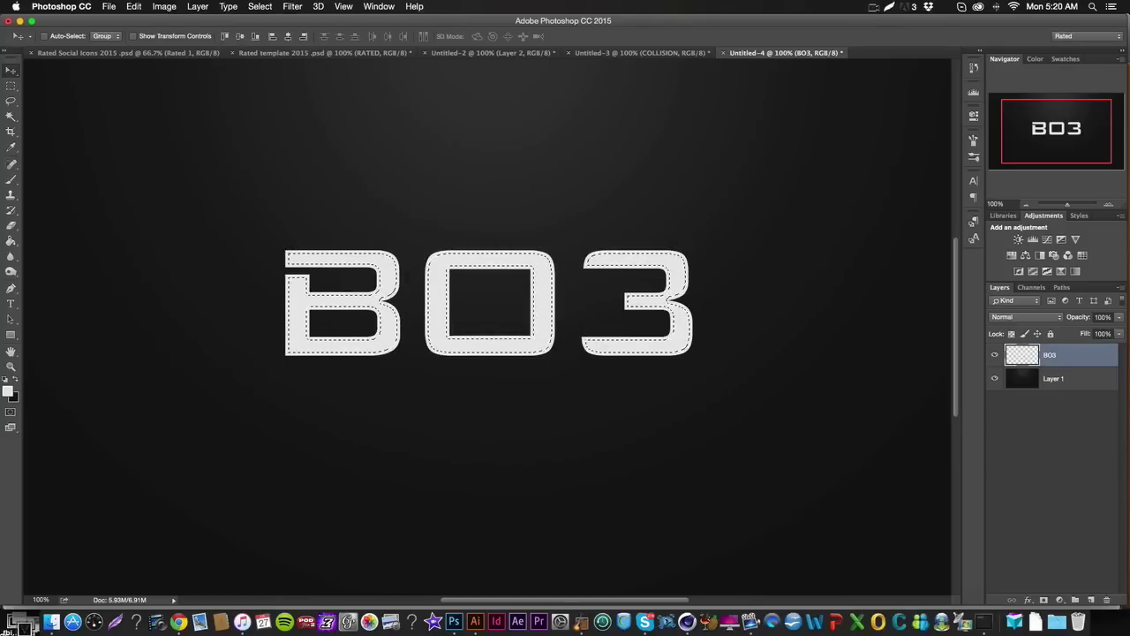
Step: Try hollowing out the letters by contracting the selection by 7 pixels and deleting its contents, and undo these changes
click(260, 6)
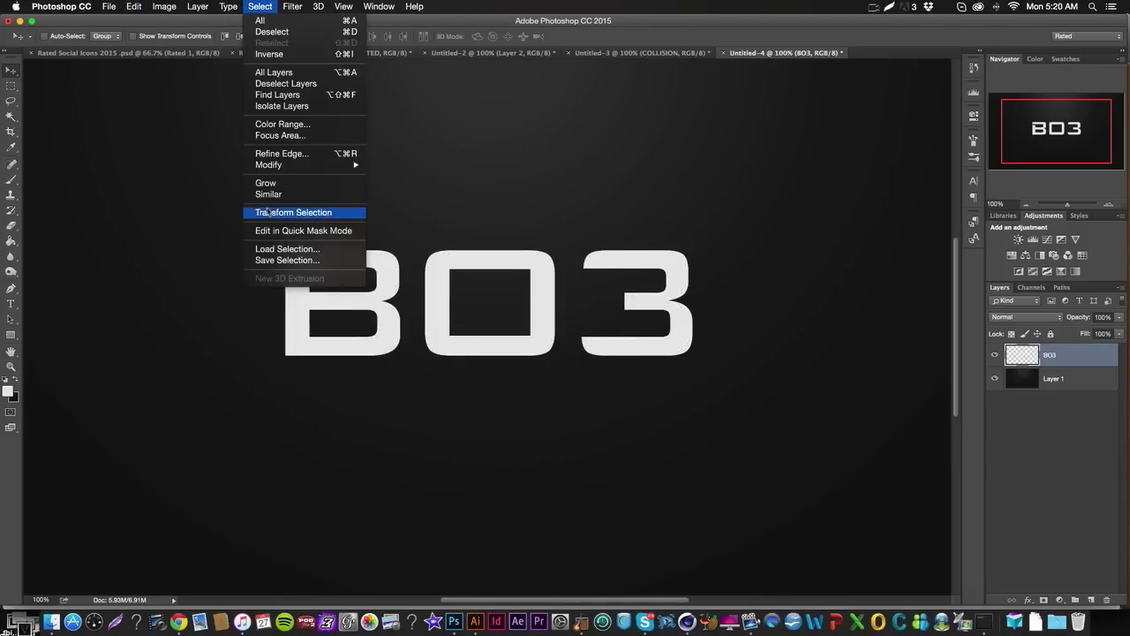
mouse_move(292, 167)
click(406, 201)
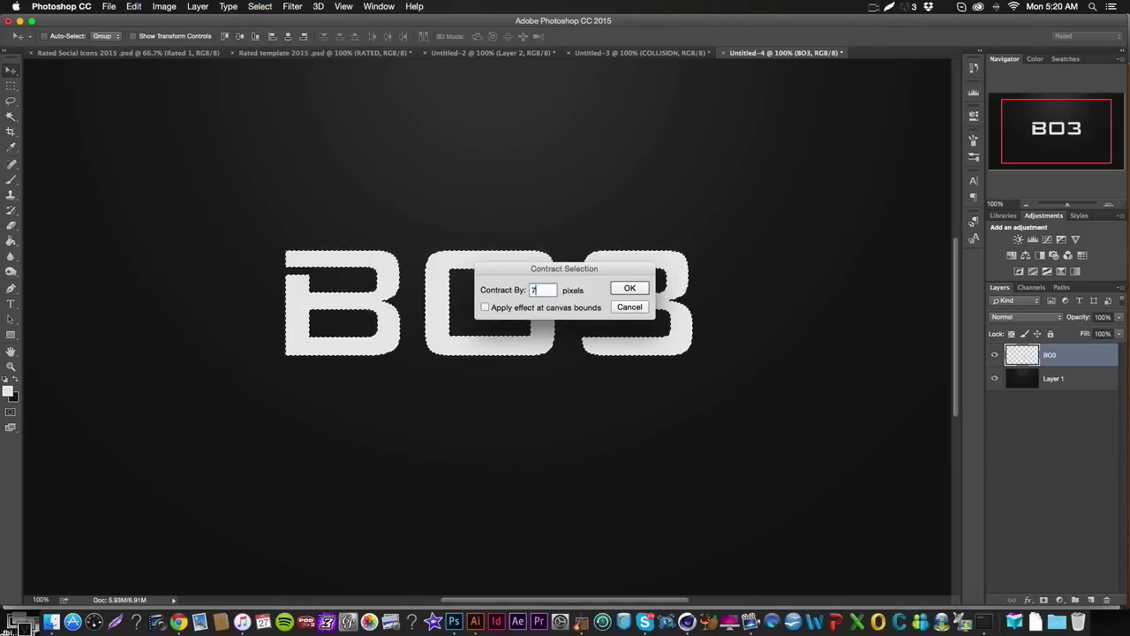
key(Return)
key(BackSpace)
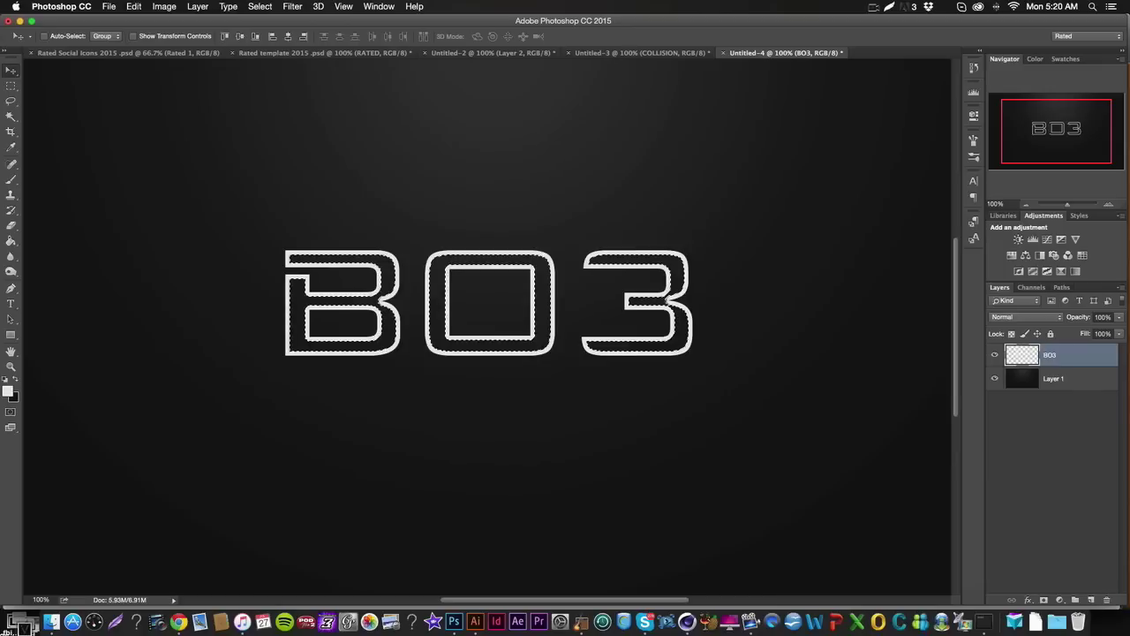
key(super+d)
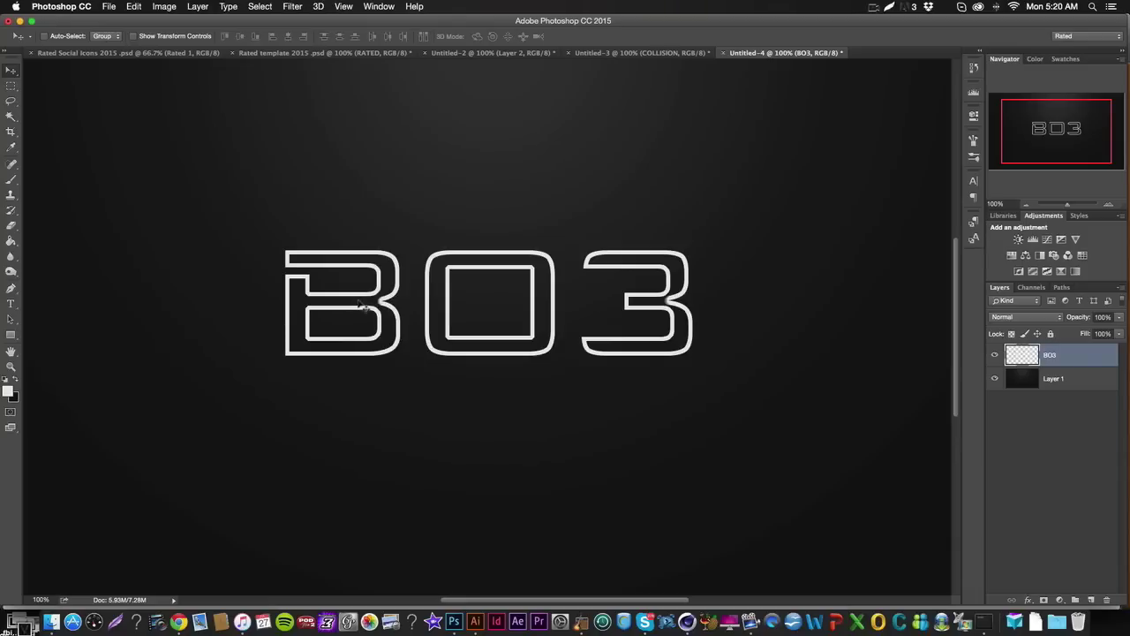
key(alt+super+z)
key(alt+super+z)
key(alt+super+z)
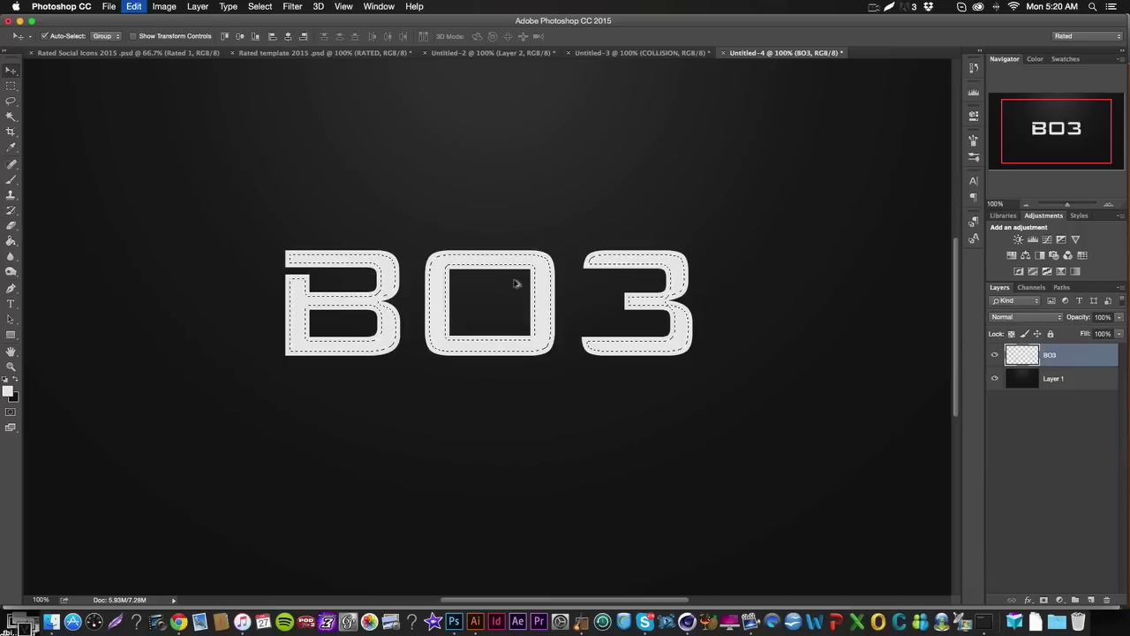
Step: Contract the full letter selection again, delete its contents to leave only thin letter outlines, and clear the selection
click(260, 7)
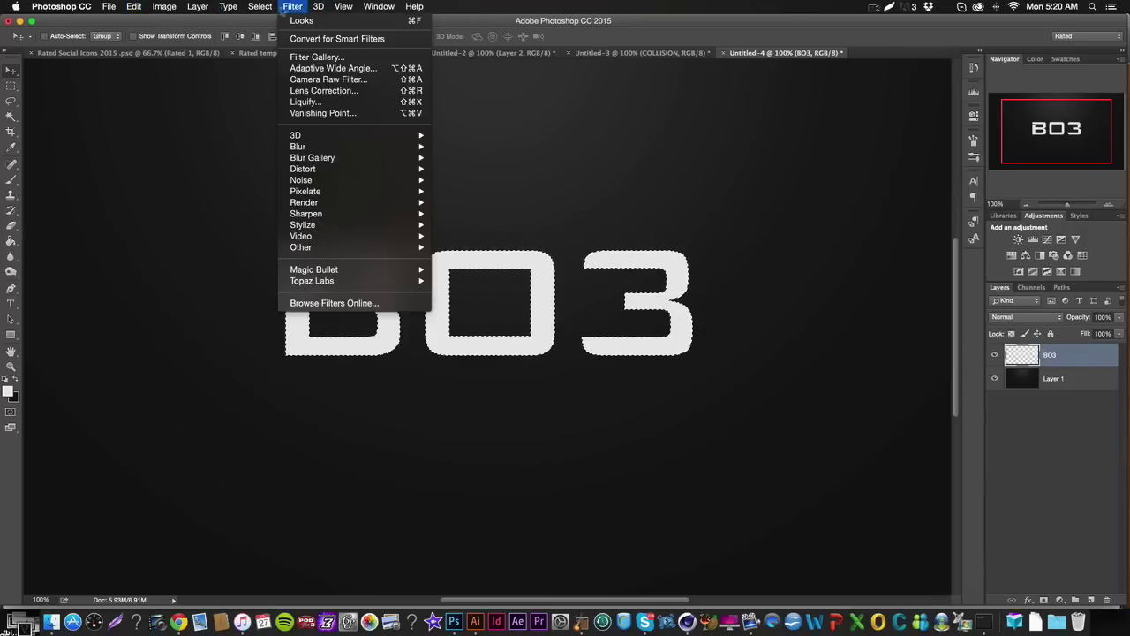
mouse_move(314, 166)
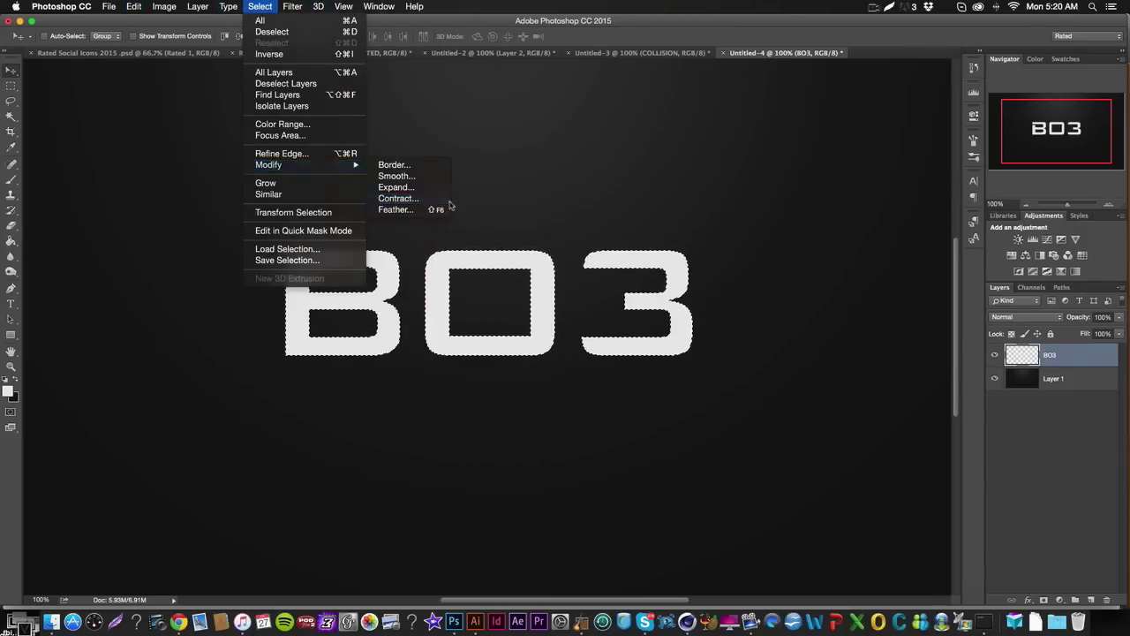
click(447, 203)
key(Return)
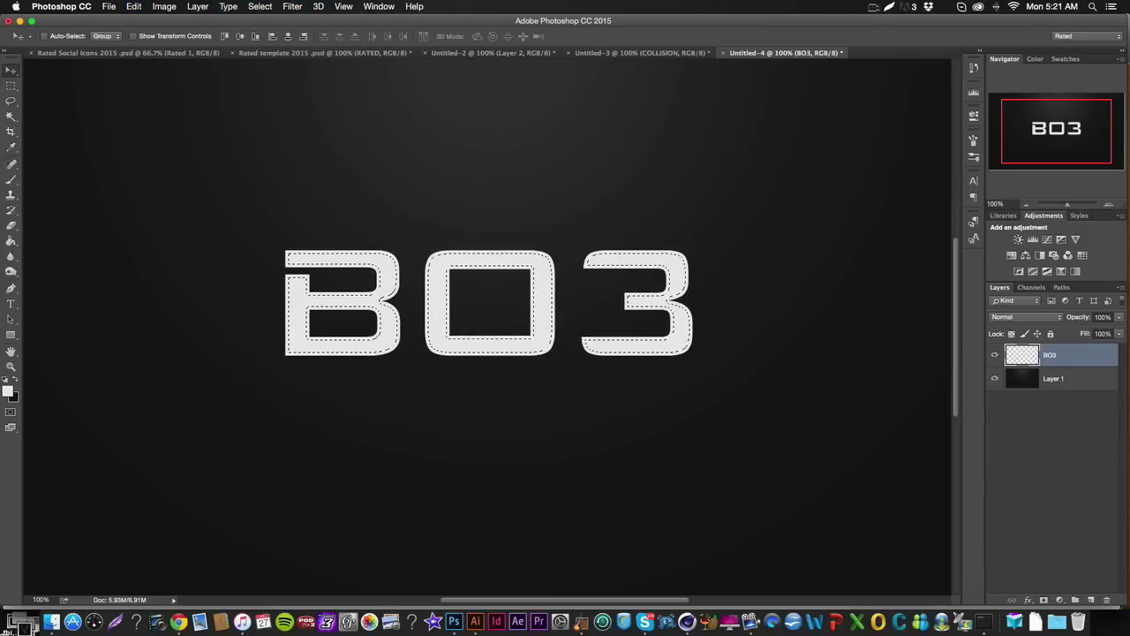
key(Delete)
key(ctrl+d)
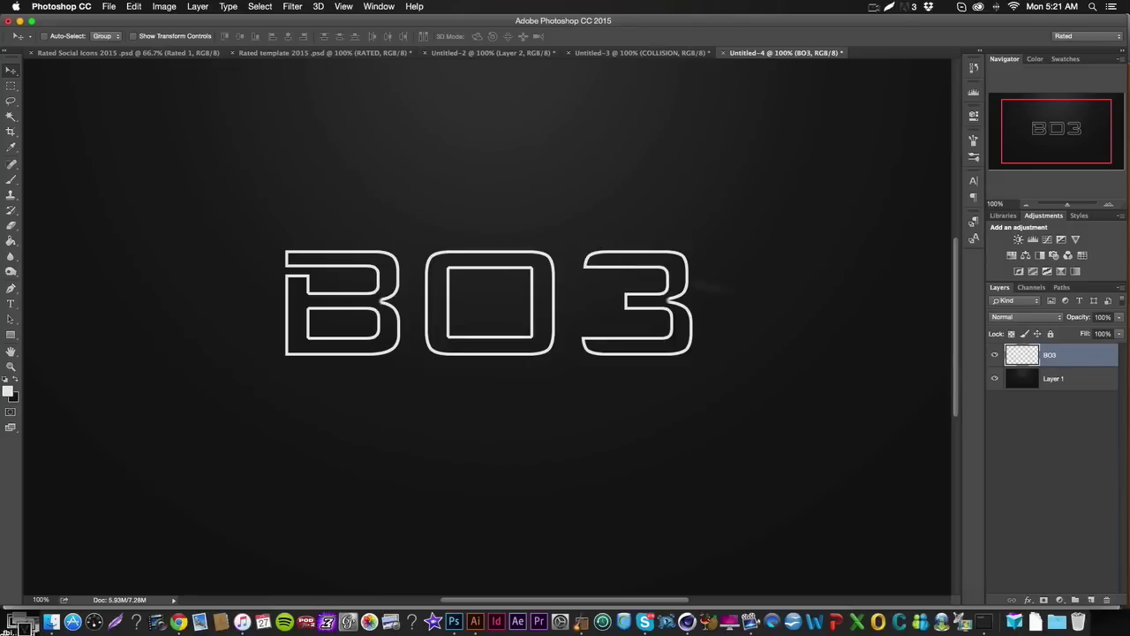
Step: Give the BO3 layer a Gradient Overlay at 100% opacity with Reverse off, leaving Pattern Overlay disabled
click(1029, 599)
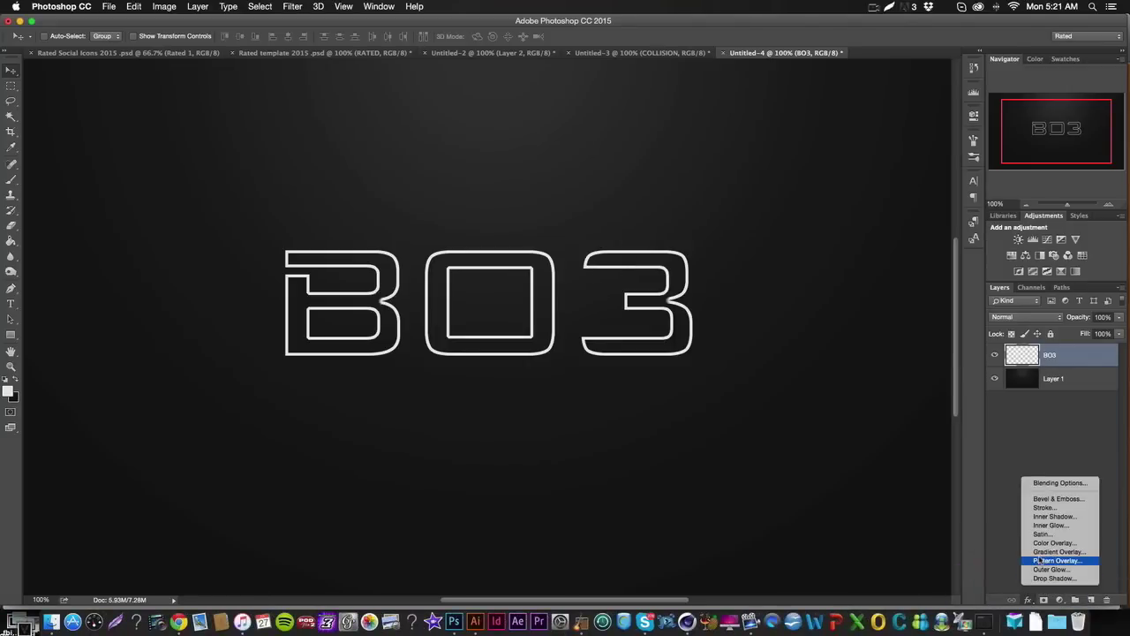
click(1038, 562)
click(639, 310)
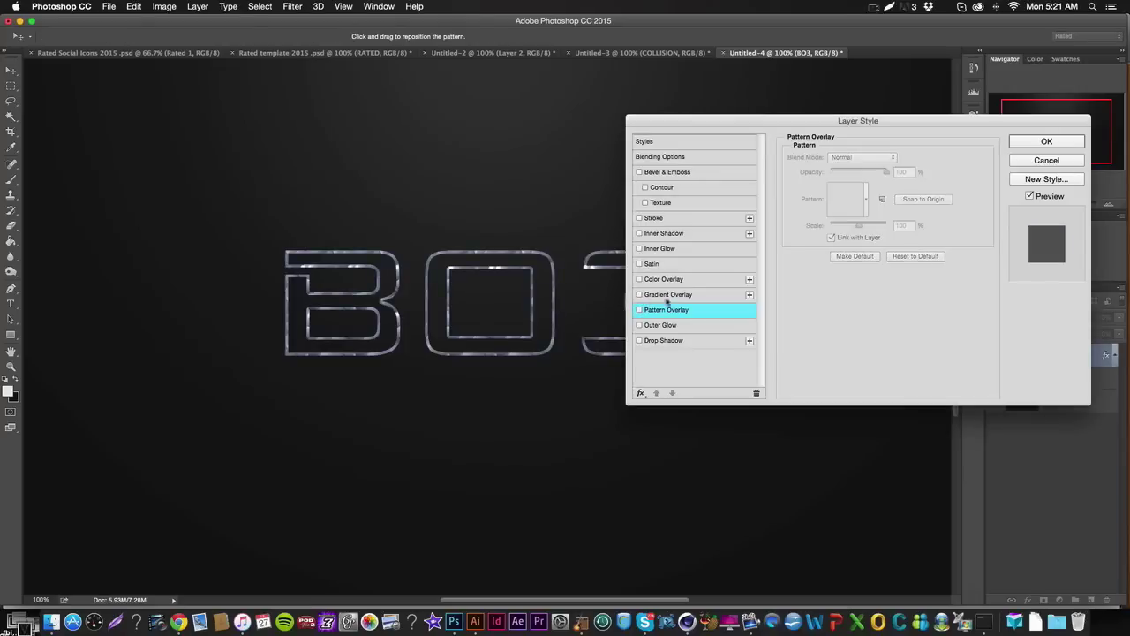
click(639, 294)
drag(753, 124, 643, 101)
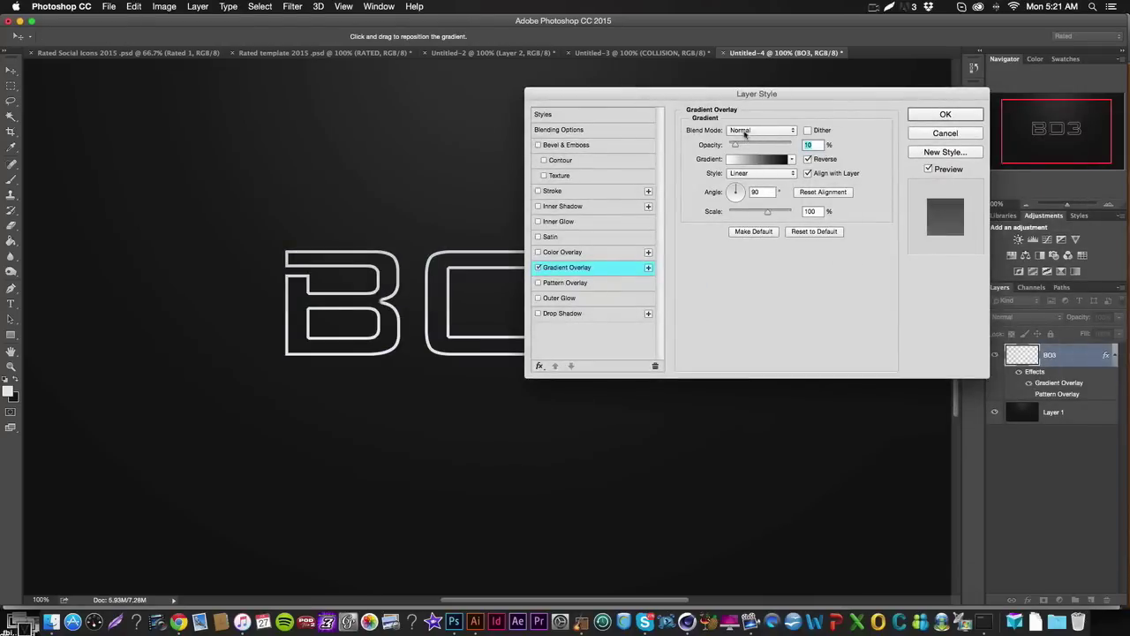
drag(763, 147, 829, 146)
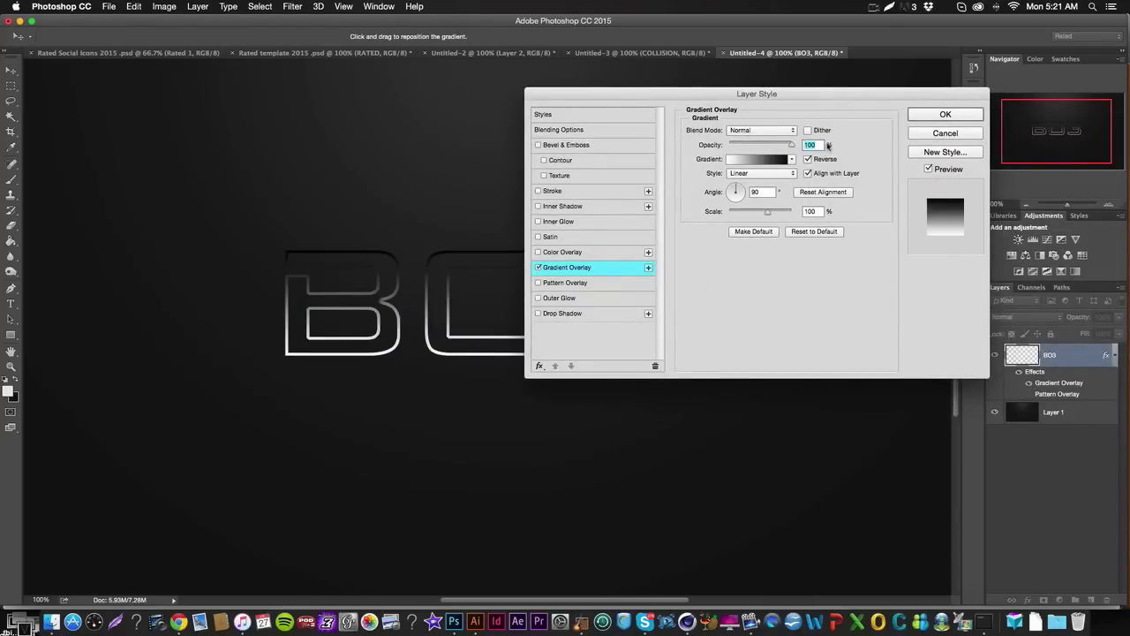
drag(650, 102, 715, 137)
click(914, 188)
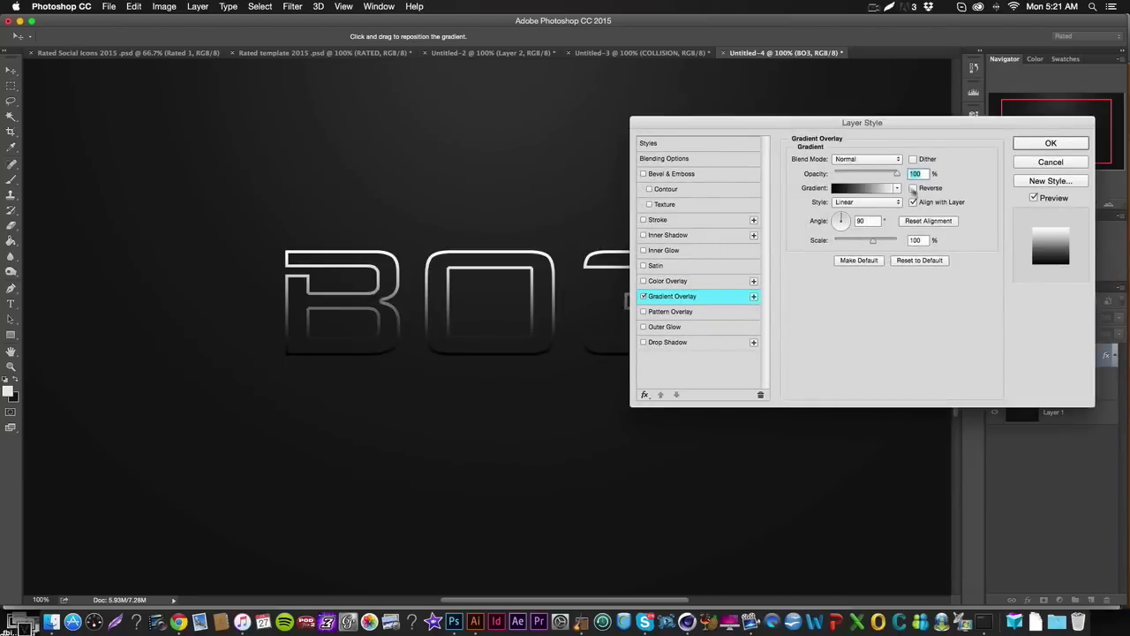
Step: Change the overlay's gradient to the orange-to-dark-red preset
drag(806, 127, 899, 115)
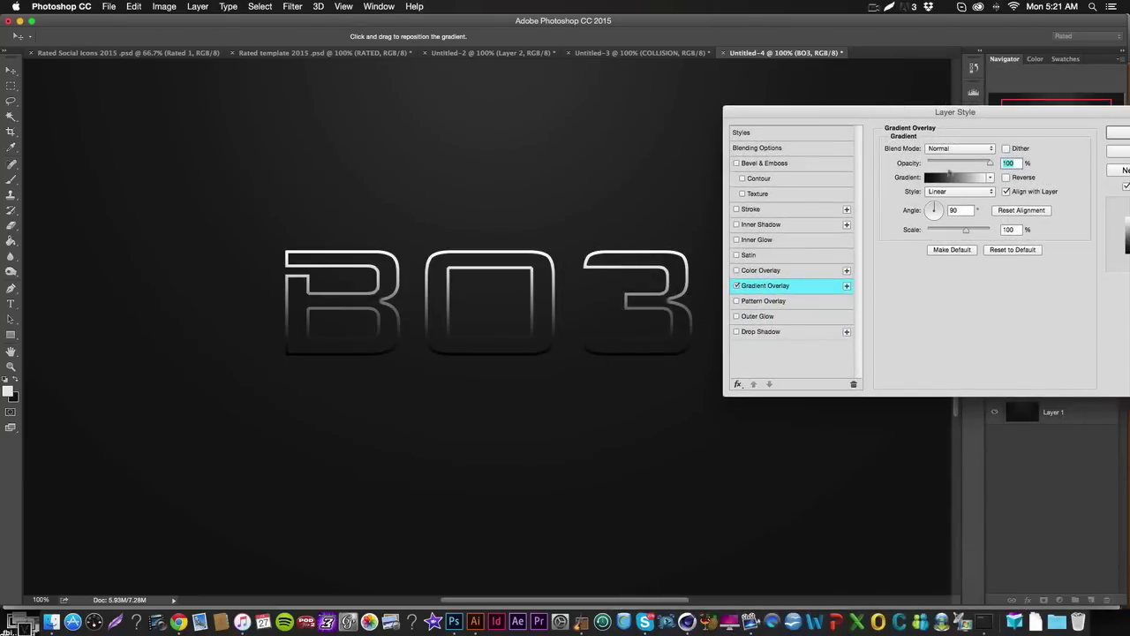
click(954, 178)
scroll(574, 209, down, 3)
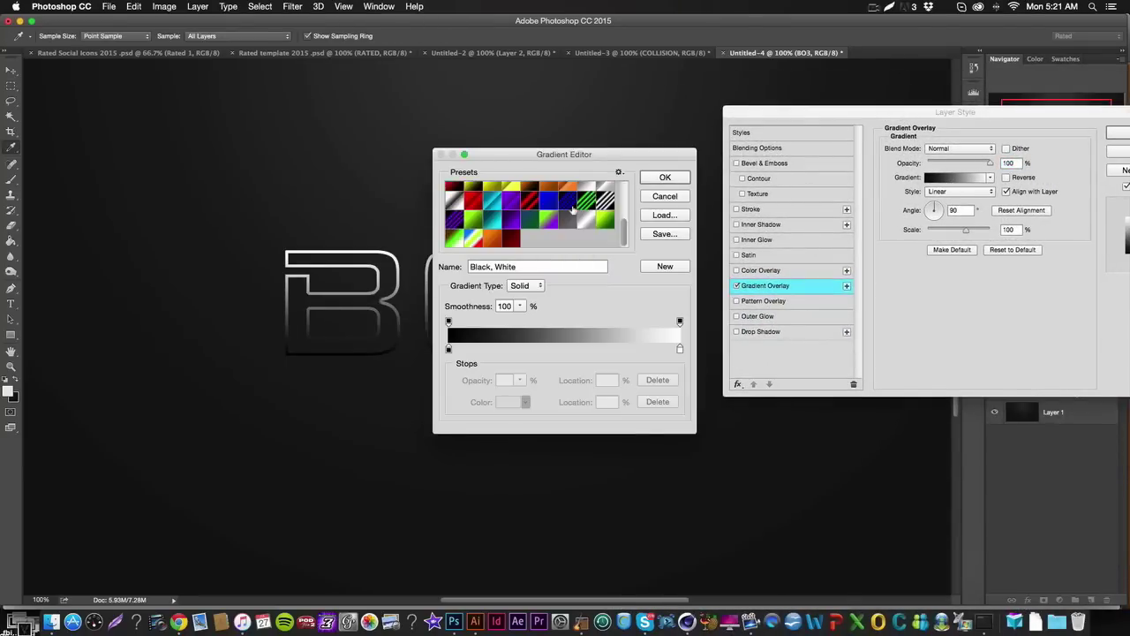
click(496, 239)
key(Return)
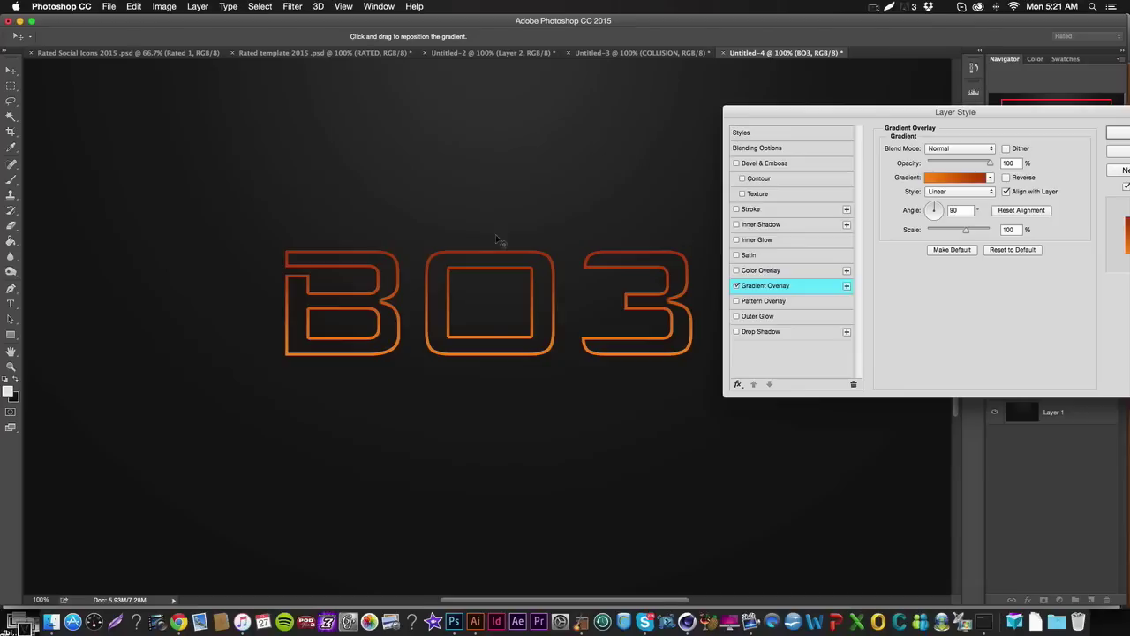
Step: Reverse the overlay gradient and add a white Inner Shadow in Overlay mode at 50% opacity
click(1007, 178)
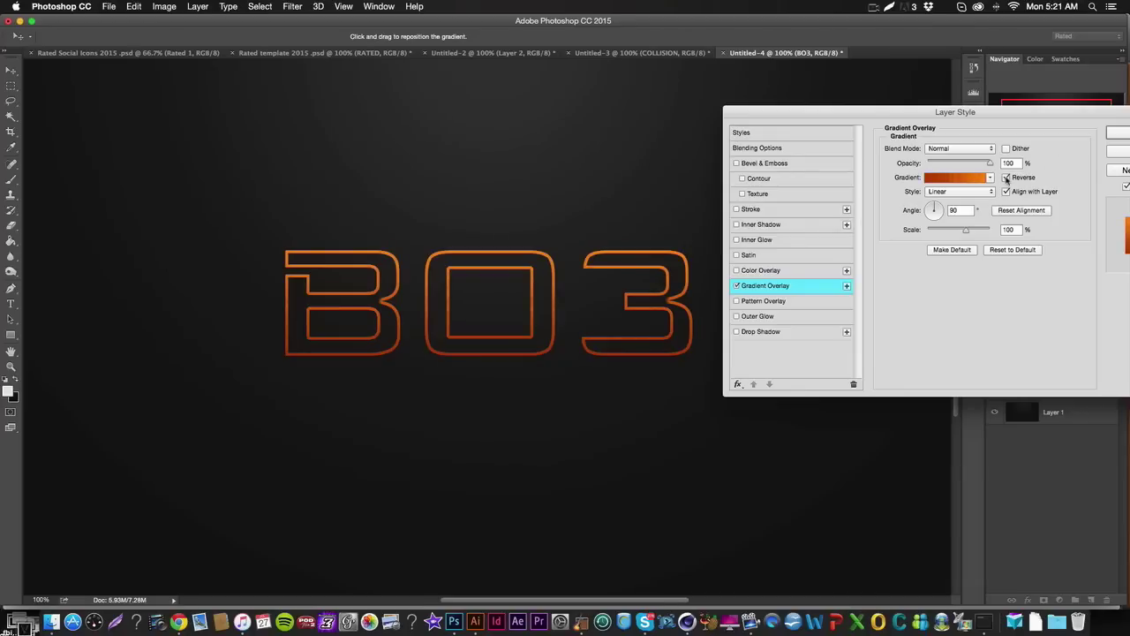
drag(822, 119, 804, 207)
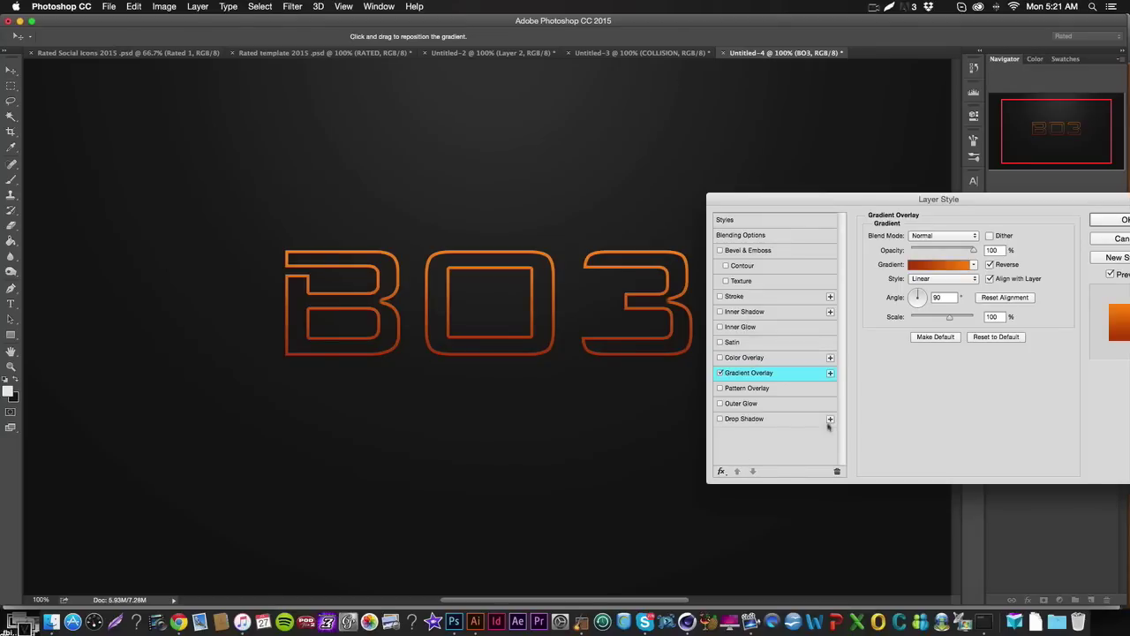
click(760, 313)
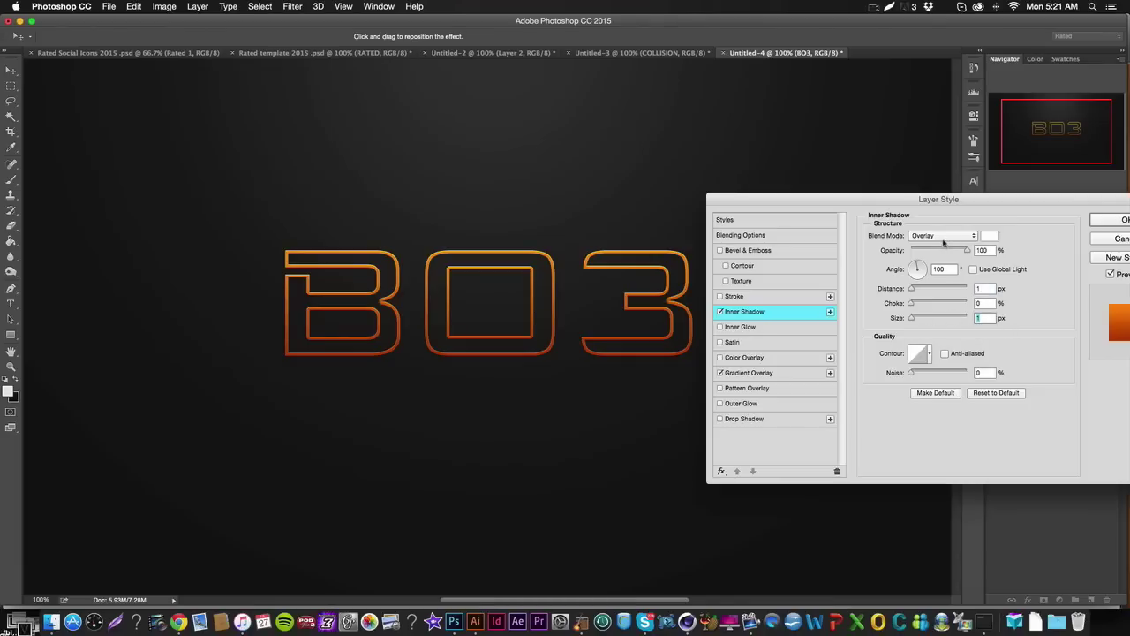
drag(807, 204, 773, 202)
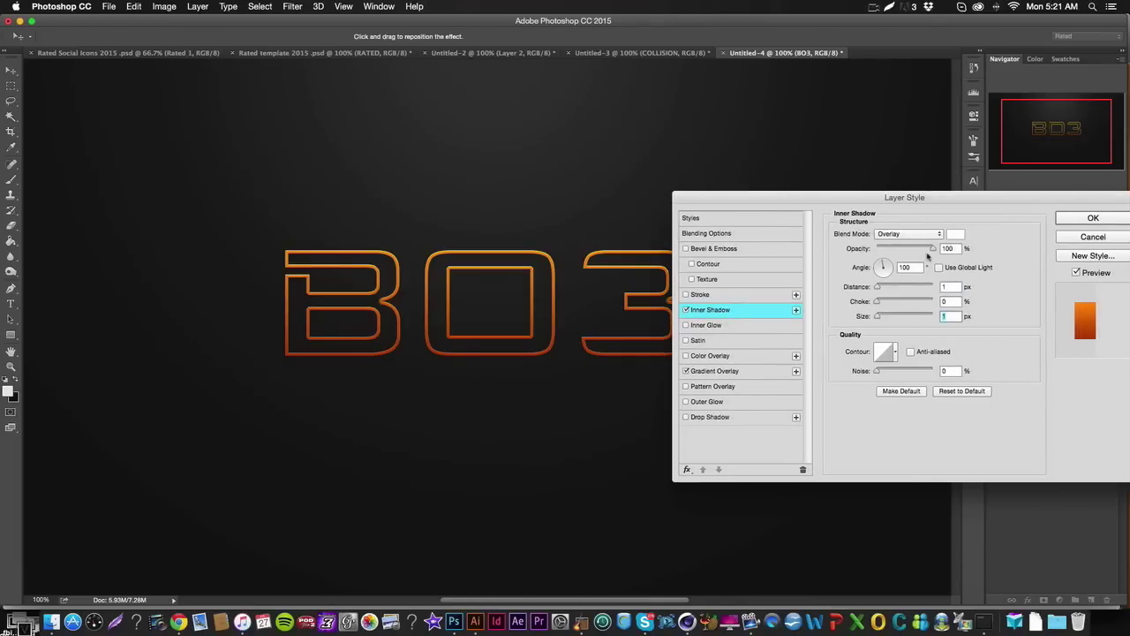
text(50)
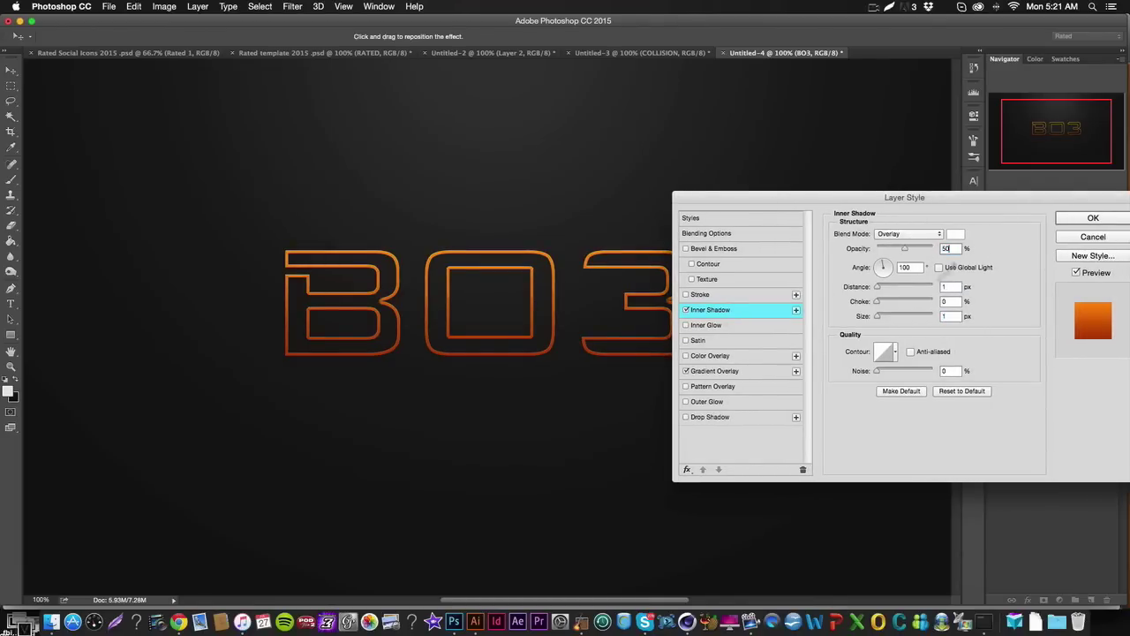
Step: Add an Outer Glow to the letters with Normal blend mode and a size of 20 px
click(707, 406)
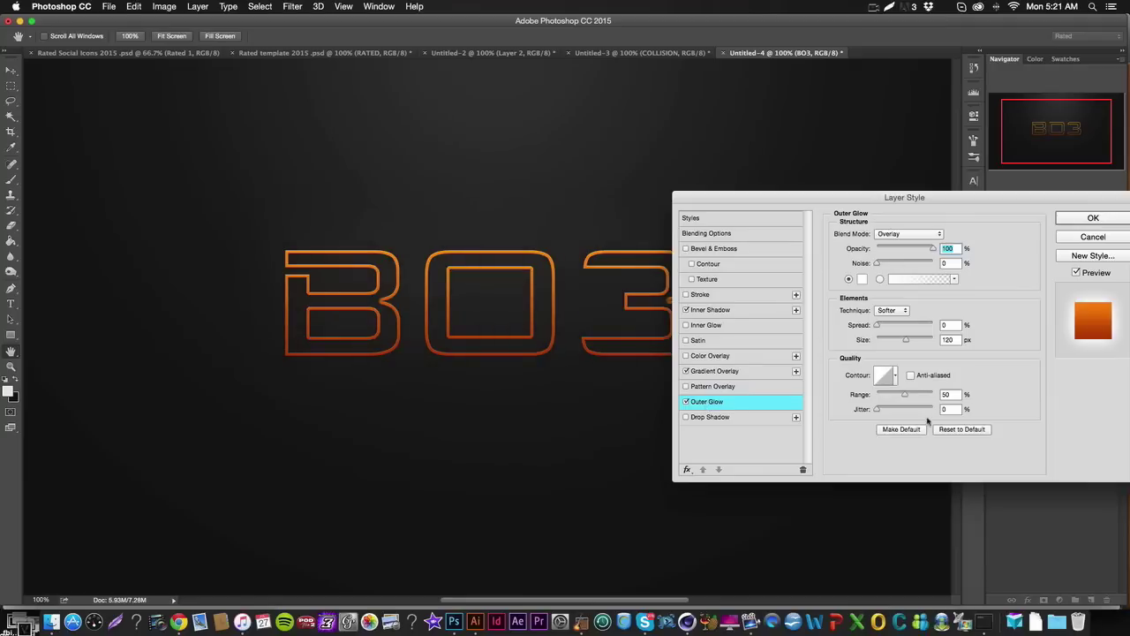
click(902, 234)
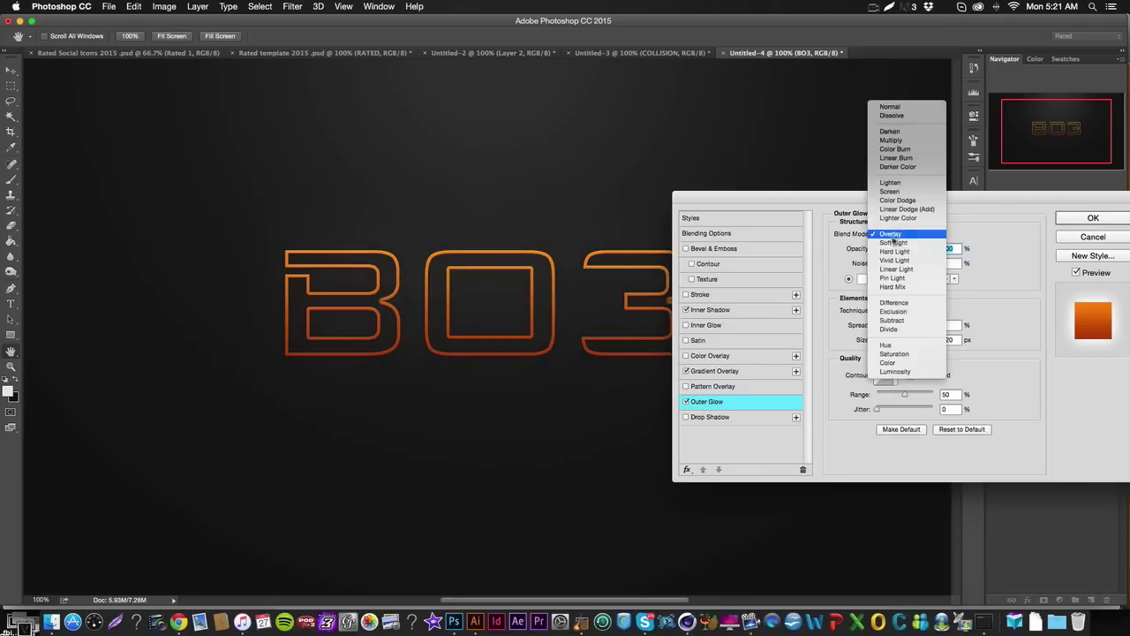
click(896, 104)
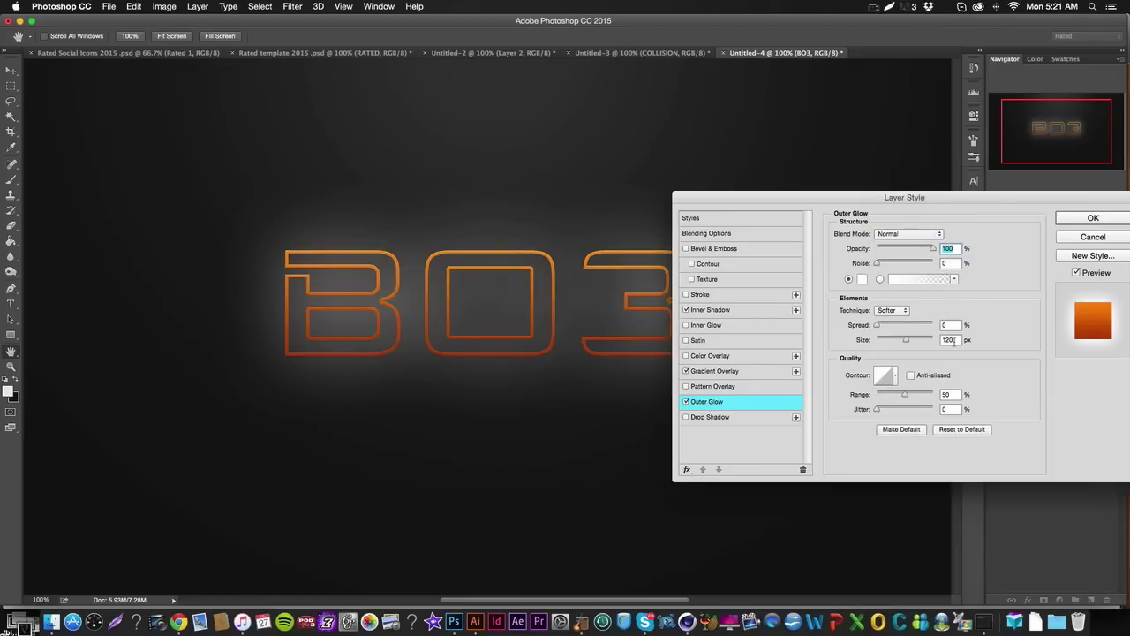
text(20)
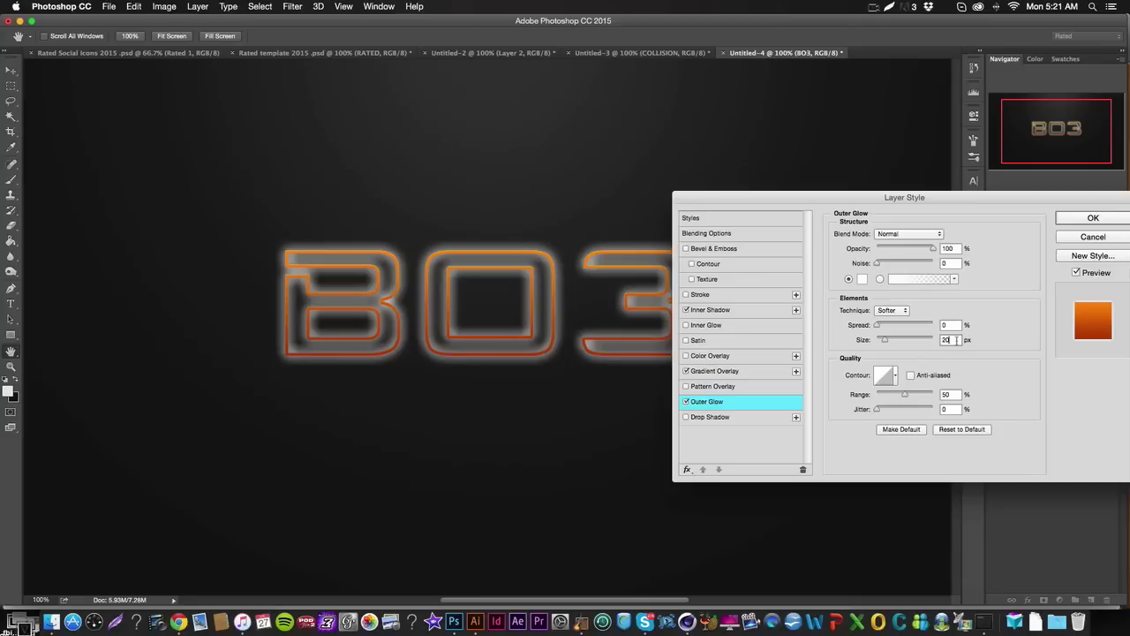
click(919, 235)
click(960, 219)
Step: Change the glow colour to orange-red, set its opacity to 25%, and apply the layer style
click(862, 280)
drag(938, 248, 938, 248)
drag(860, 163, 983, 45)
key(Return)
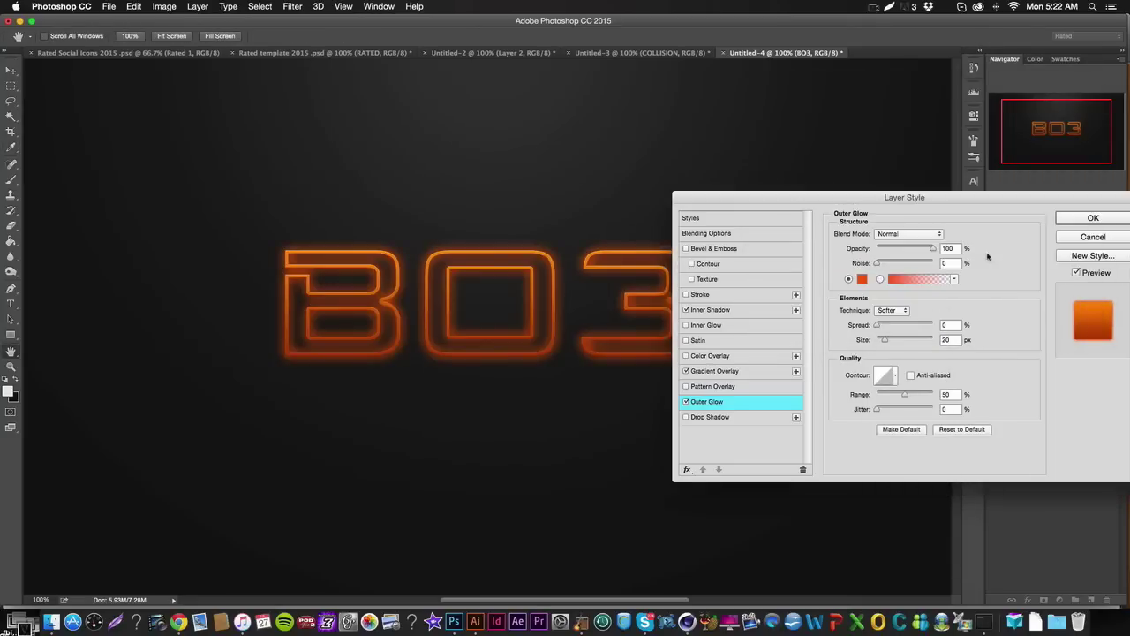
text(25)
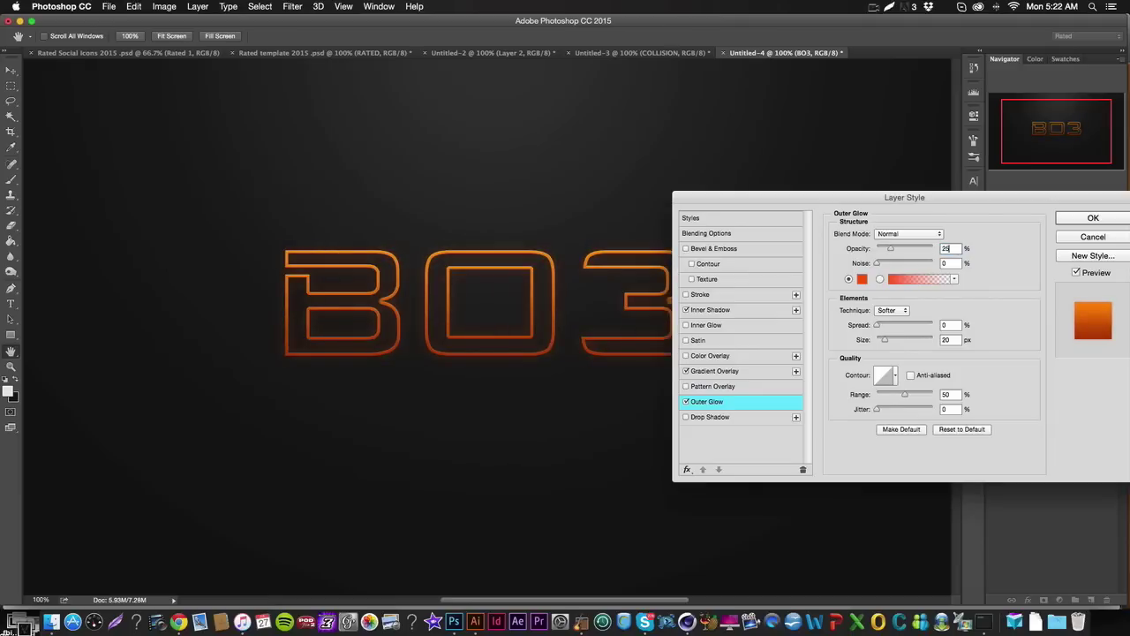
key(Return)
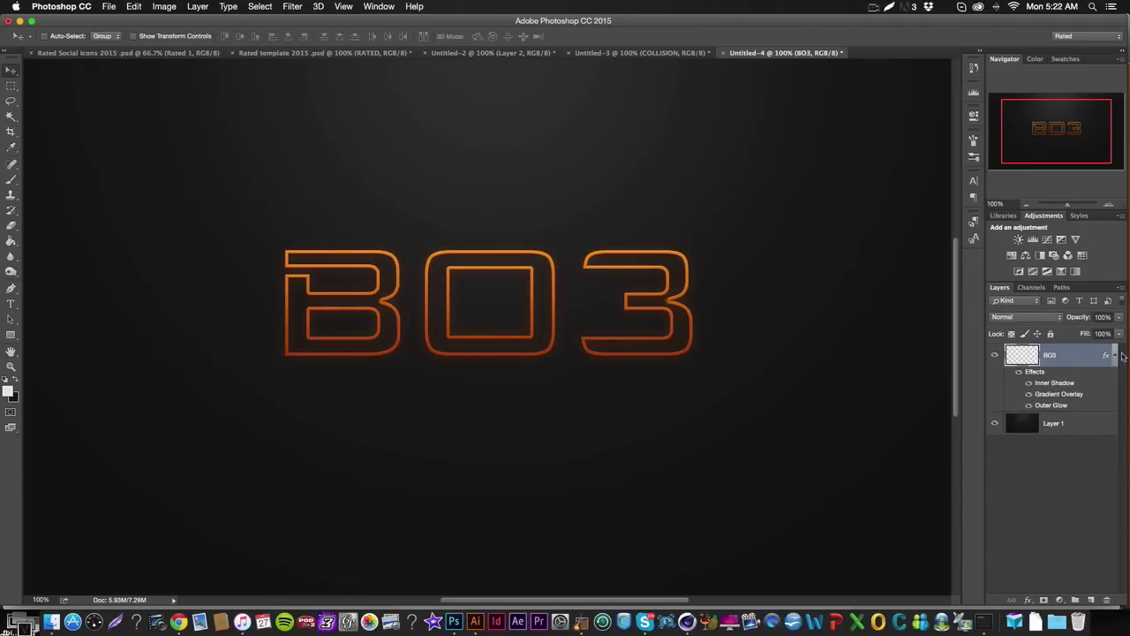
Step: Collapse the BO3 layer's effects list and duplicate the layer
click(1112, 355)
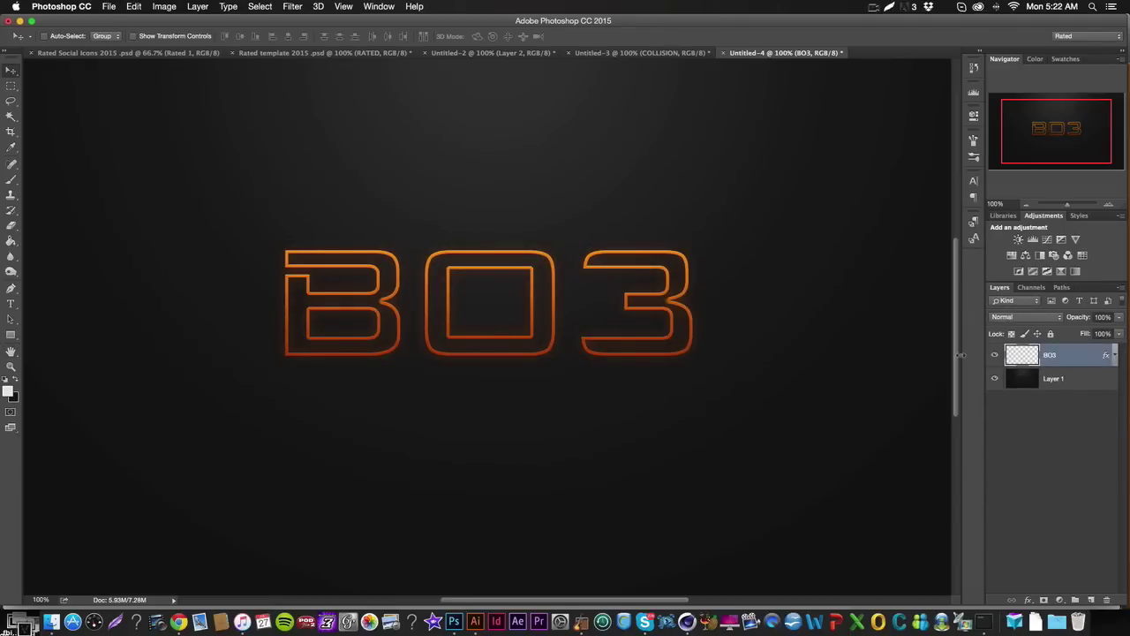
scroll(411, 359, left, 2)
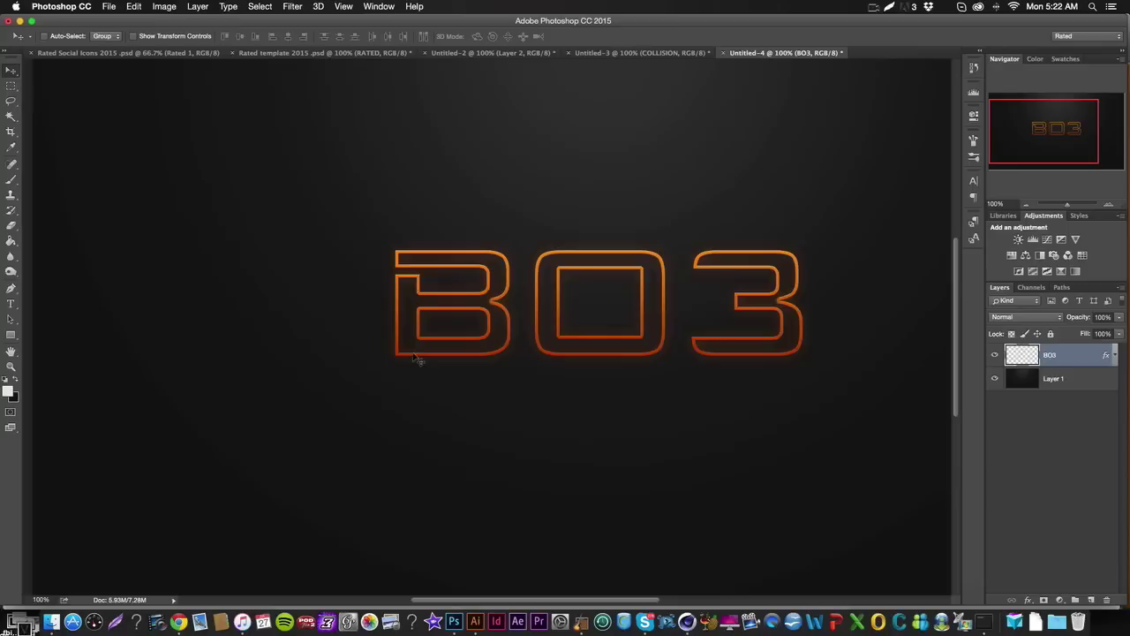
scroll(414, 362, right, 4)
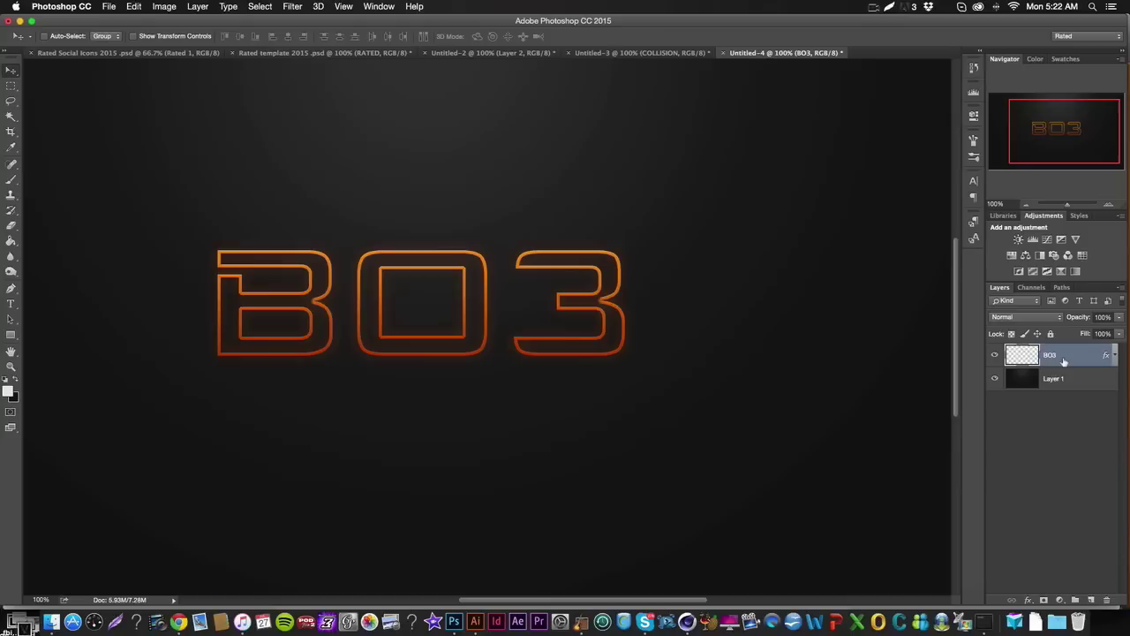
key(super+j)
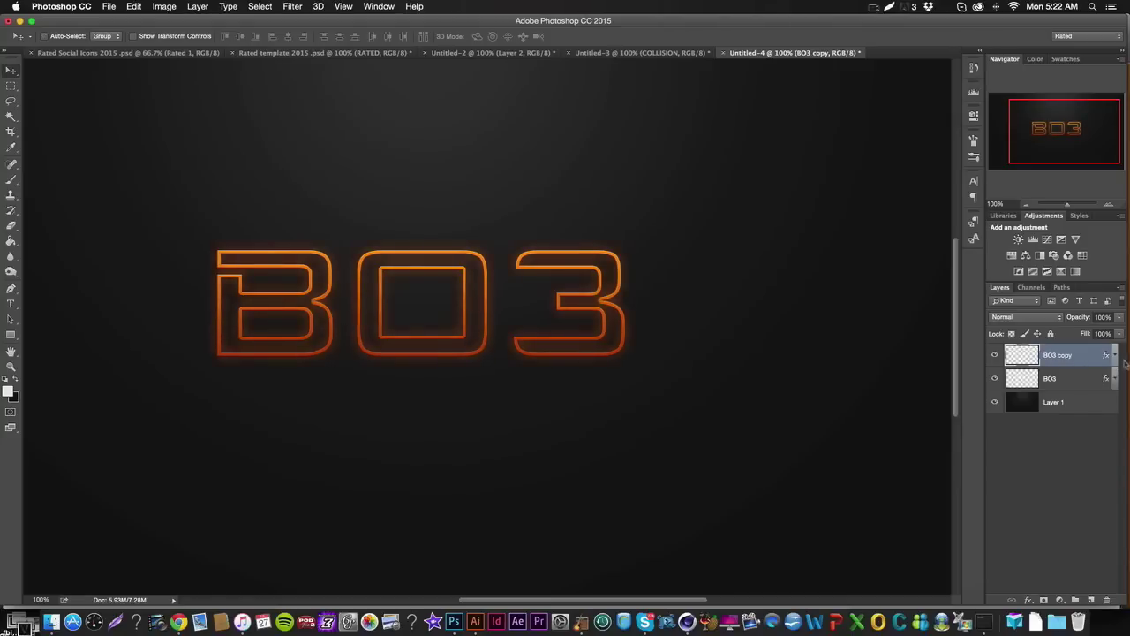
Step: Hide the Outer Glow on the BO3 copy layer and rasterize its layer style
click(1114, 355)
click(1028, 395)
click(1028, 395)
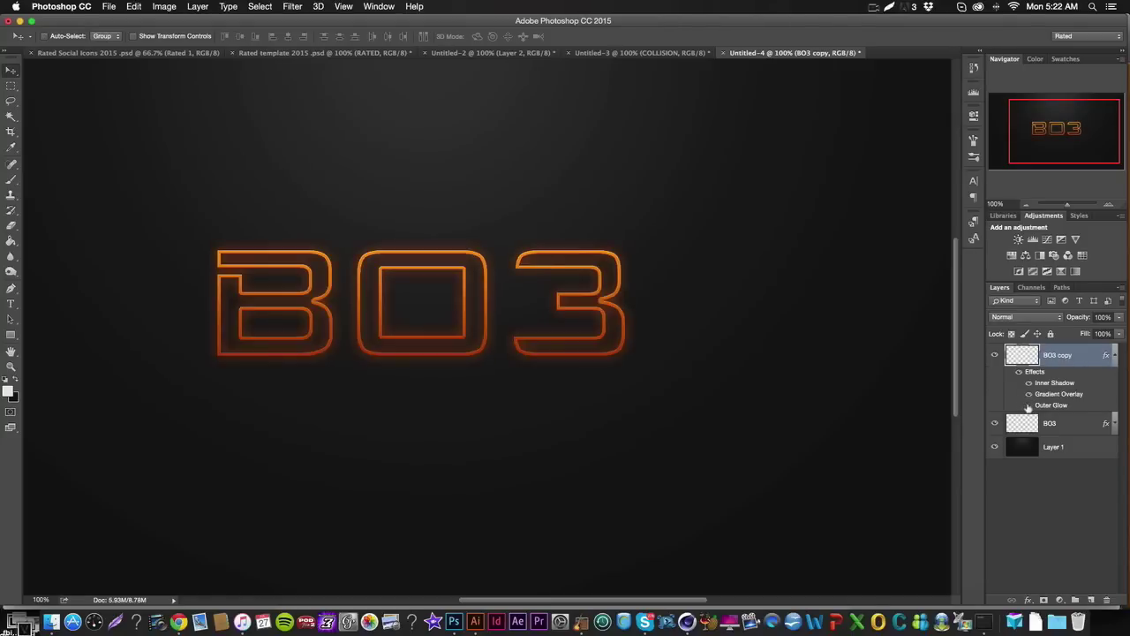
right_click(1089, 355)
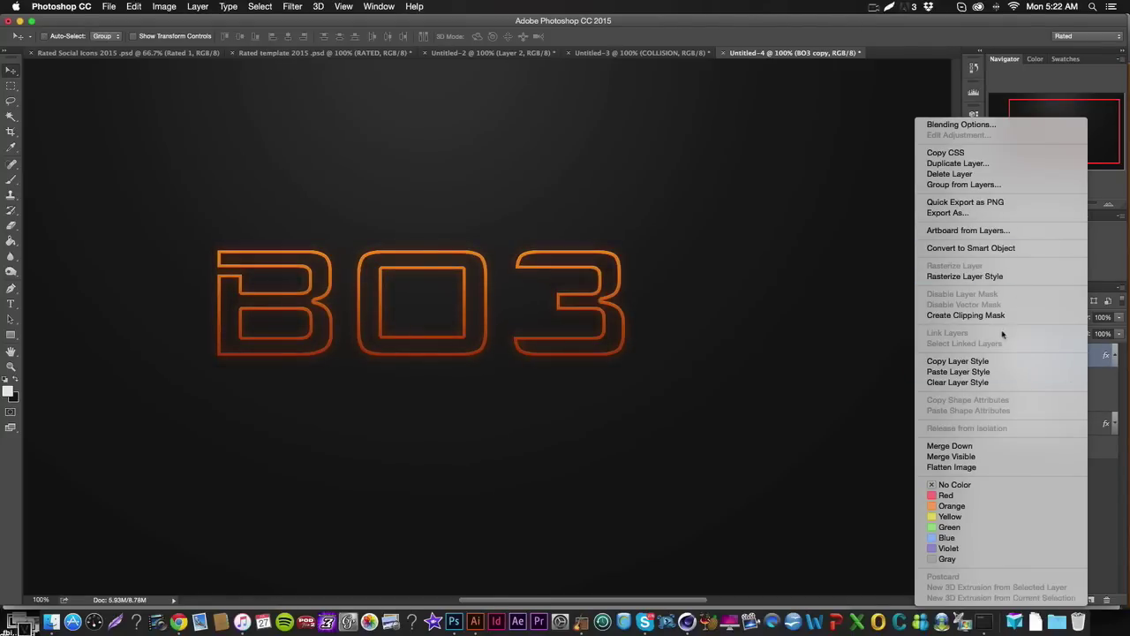
click(980, 277)
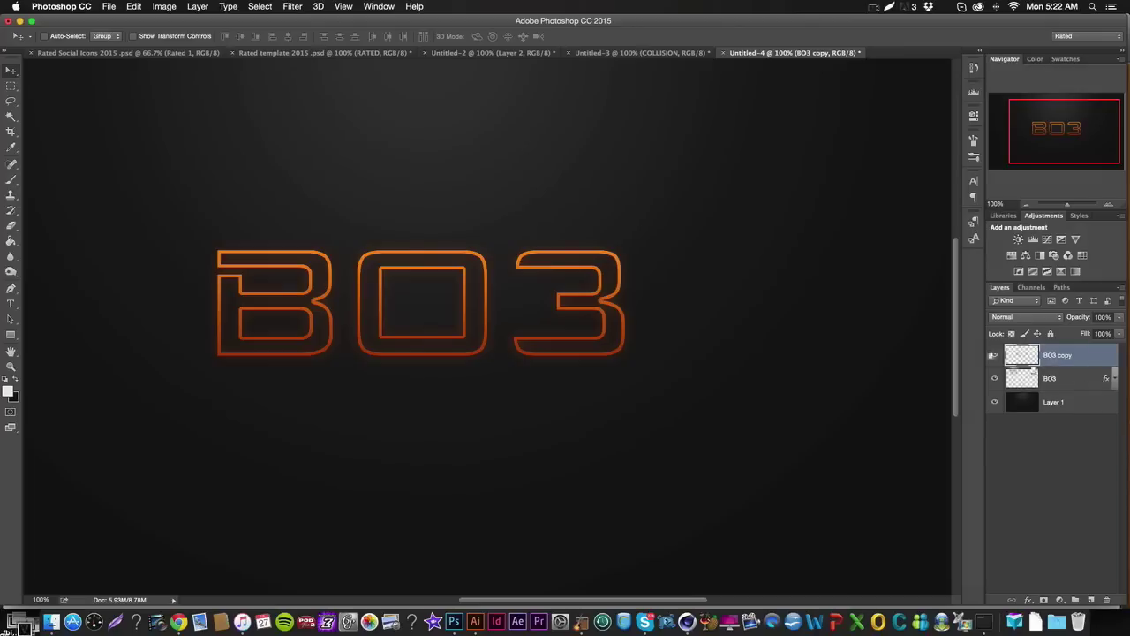
Step: Open the BO3 copy layer in the Liquify filter and reduce the warp brush size to 25
click(303, 6)
click(318, 103)
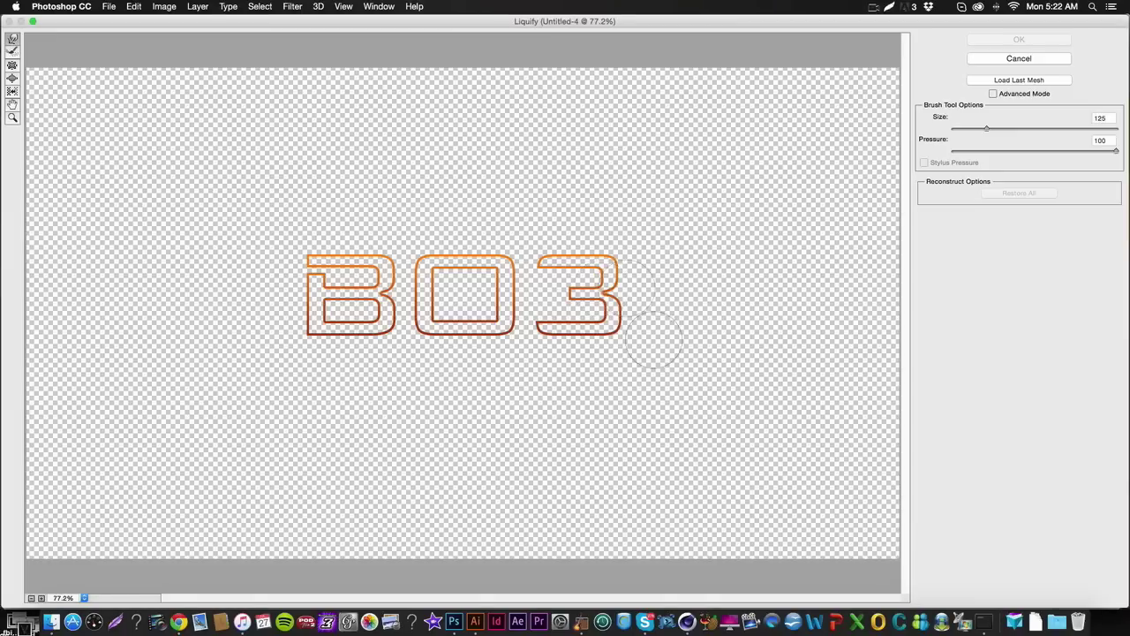
click(84, 598)
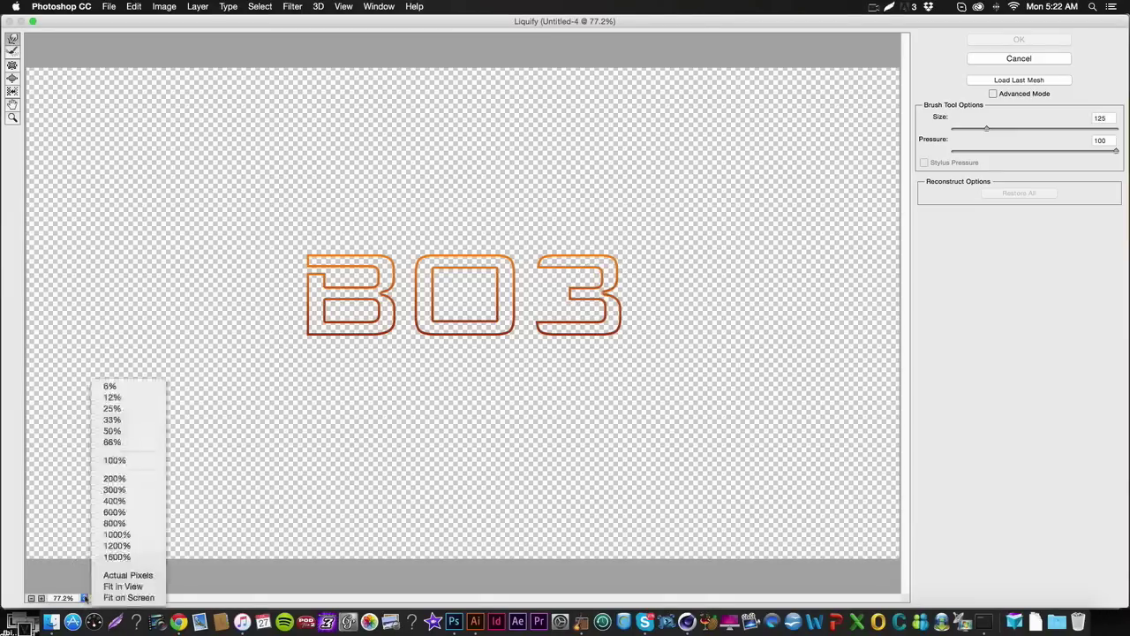
click(115, 490)
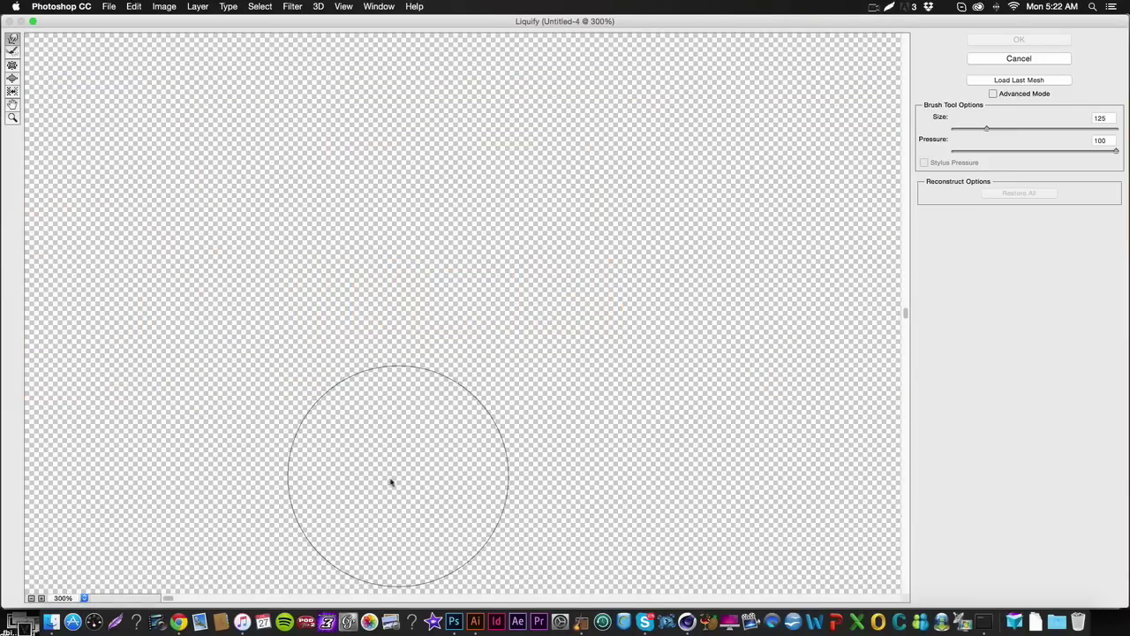
scroll(392, 479, left, 3)
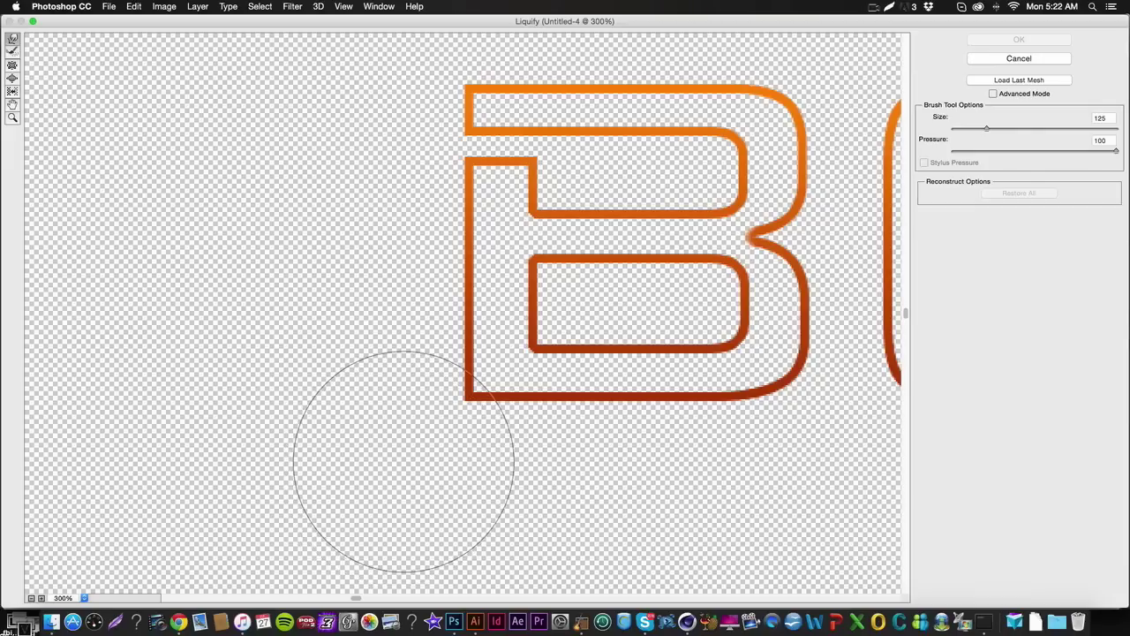
key(bracketleft)
key(bracketleft)
key(bracketleft)
key(bracketleft)
key(bracketleft)
key(bracketleft)
key(bracketleft)
key(bracketleft)
key(bracketleft)
key(bracketleft)
key(bracketleft)
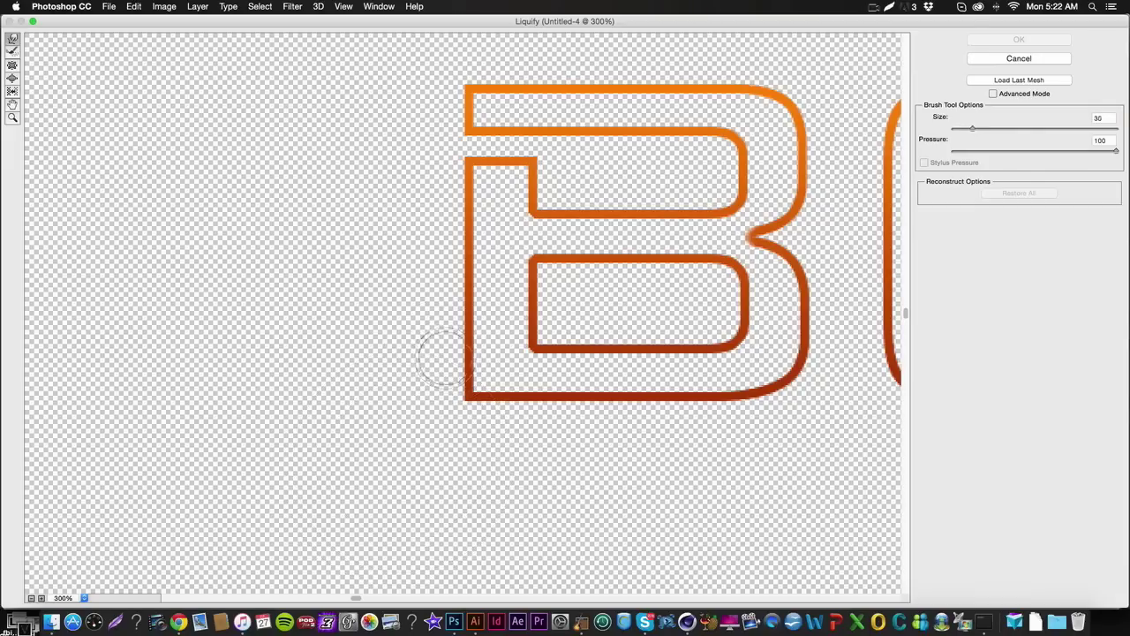
Step: Warp the outer outline of the letter B into small irregular waves along its left, top, right and bottom edges
mouse_move(468, 358)
mouse_down()
mouse_move(463, 324)
mouse_move(476, 320)
mouse_move(457, 235)
mouse_move(478, 217)
mouse_move(461, 178)
mouse_up()
drag(502, 78, 500, 64)
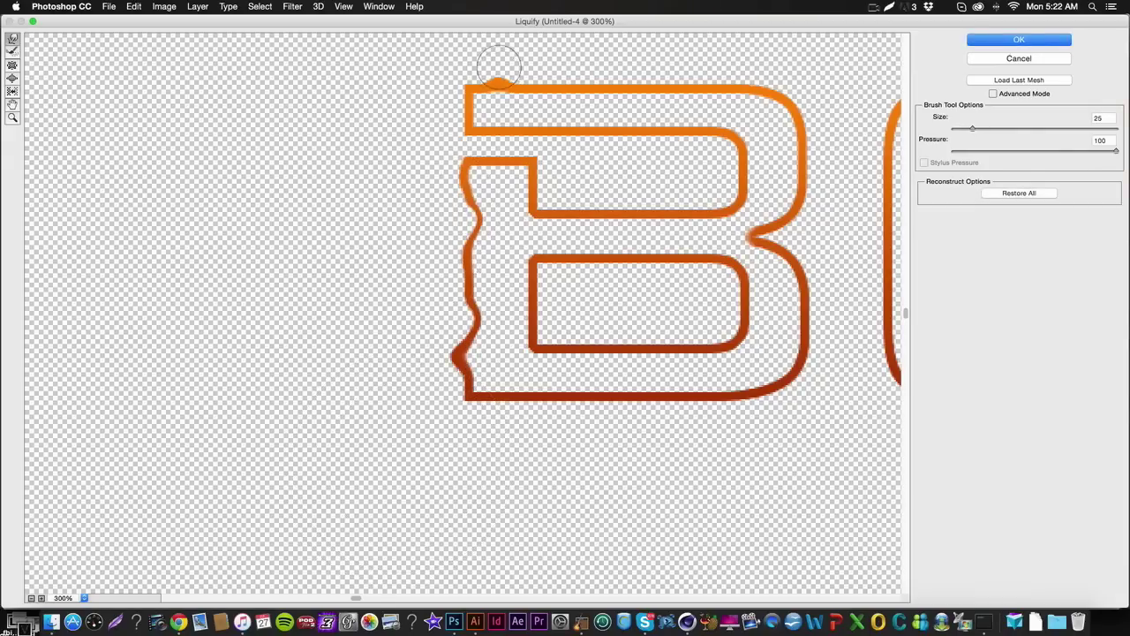
mouse_move(608, 81)
mouse_down()
mouse_move(751, 88)
mouse_move(805, 108)
mouse_move(812, 125)
mouse_move(805, 200)
mouse_move(784, 191)
mouse_move(770, 234)
mouse_move(804, 267)
mouse_move(796, 354)
mouse_move(819, 363)
mouse_move(775, 390)
mouse_move(766, 380)
mouse_move(706, 400)
mouse_up()
scroll(706, 404, down, 3)
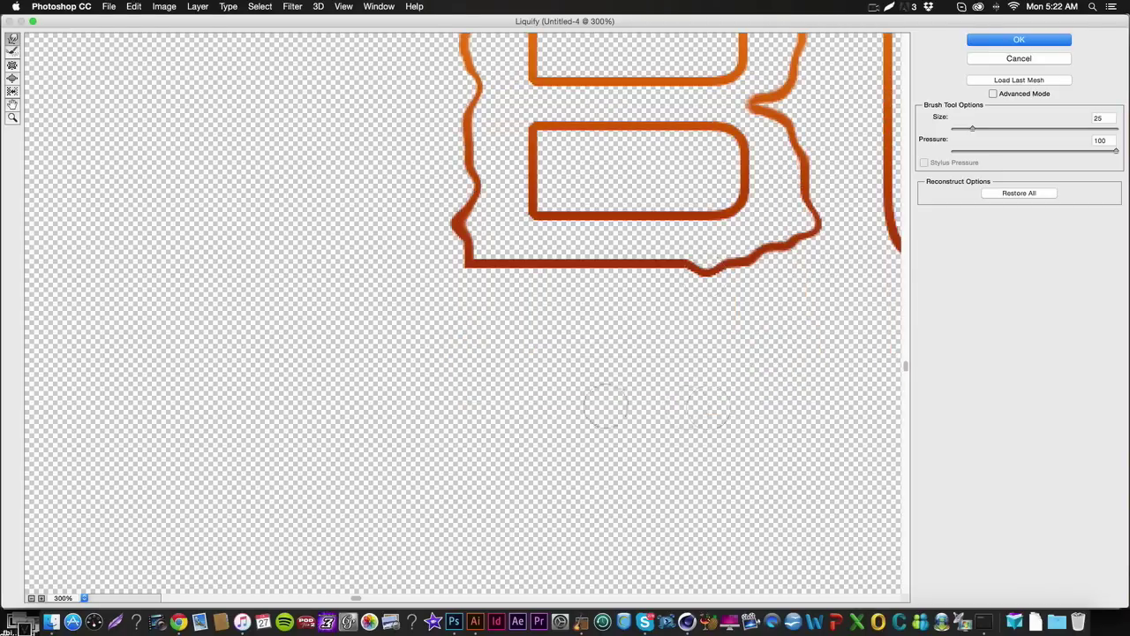
scroll(594, 340, up, 2)
drag(592, 353, 634, 364)
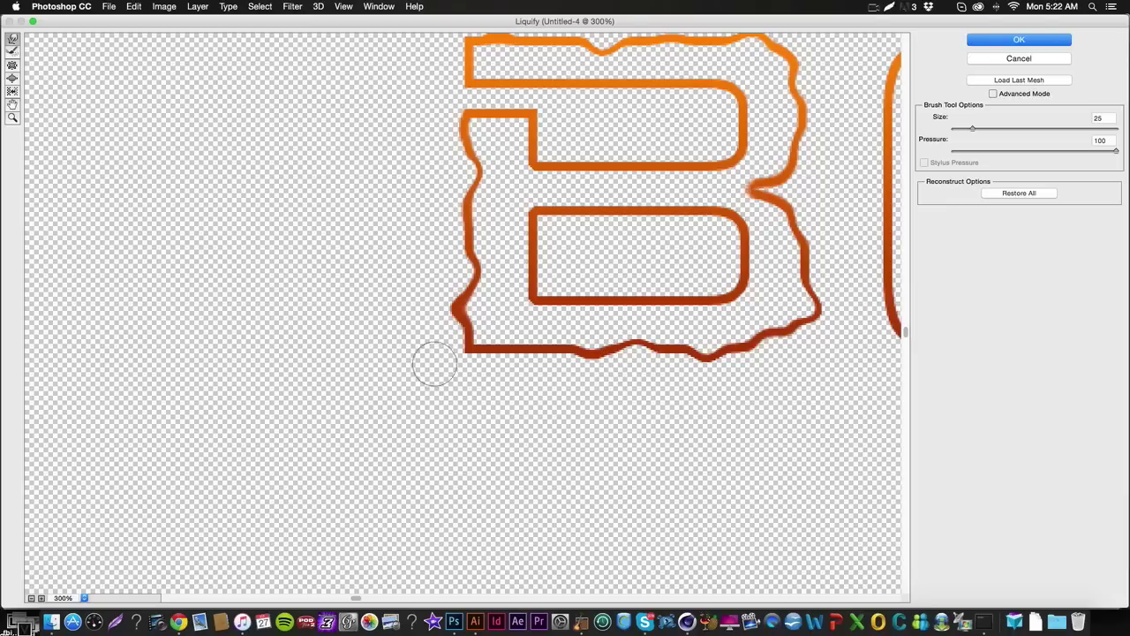
drag(492, 360, 472, 353)
Step: Warp the outline of the B's lower inner opening into small waves along its bottom, top and right edges
mouse_move(548, 305)
mouse_down()
mouse_move(556, 287)
mouse_move(658, 295)
mouse_move(651, 282)
mouse_up()
drag(651, 225, 651, 202)
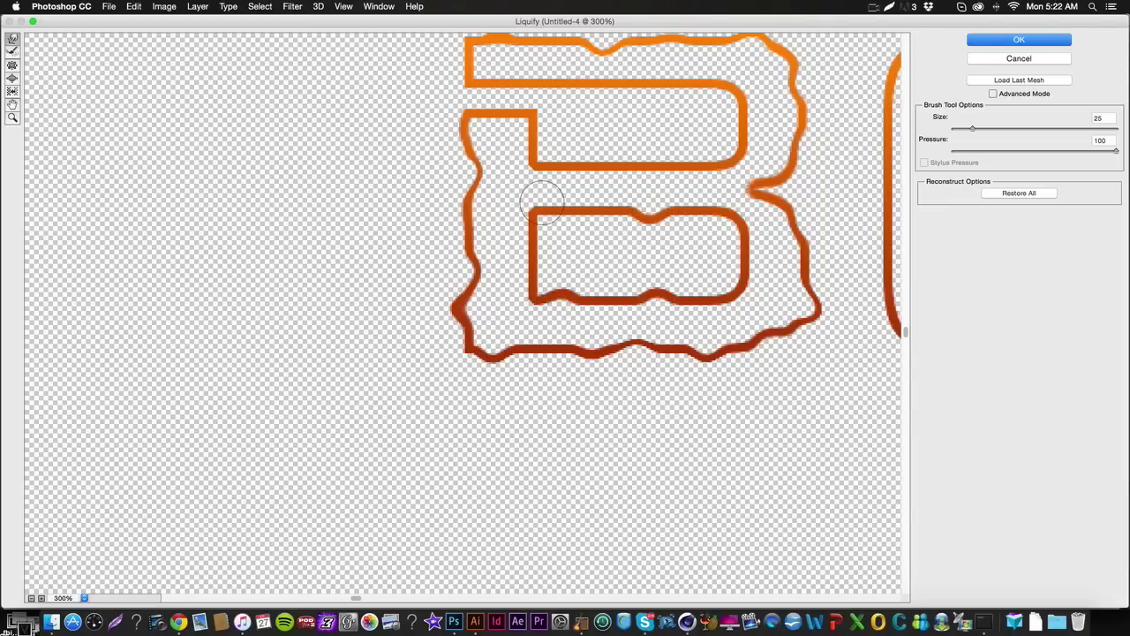
drag(705, 297, 712, 312)
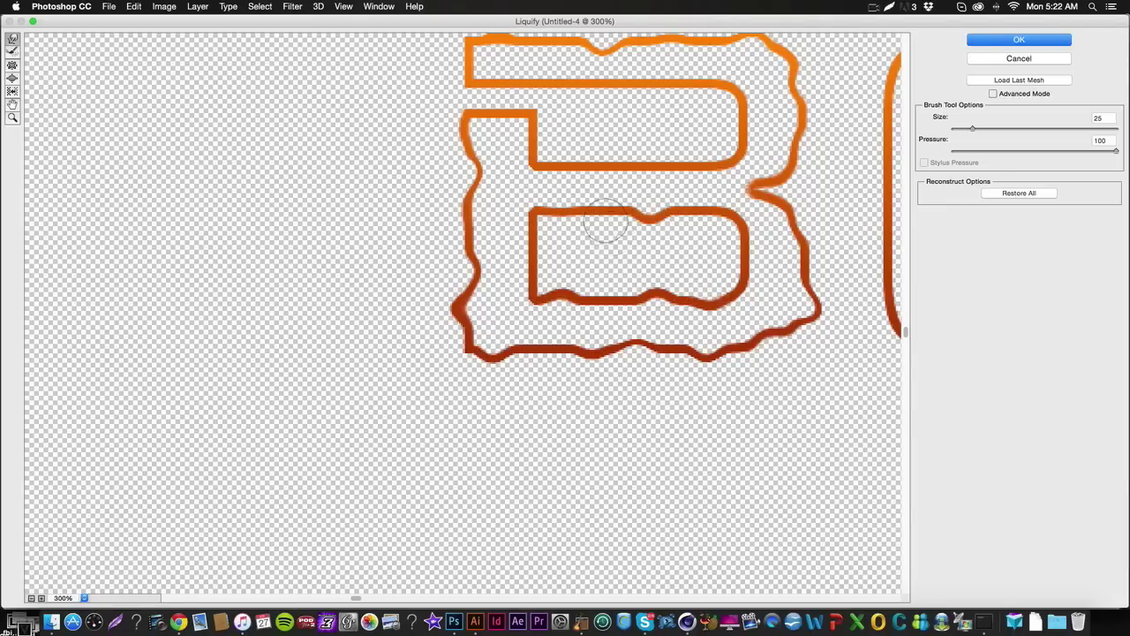
drag(607, 221, 613, 207)
drag(748, 241, 740, 241)
Step: Warp the outline of the B's upper inner opening and the left end of its top bar into matching waves
drag(702, 158, 701, 171)
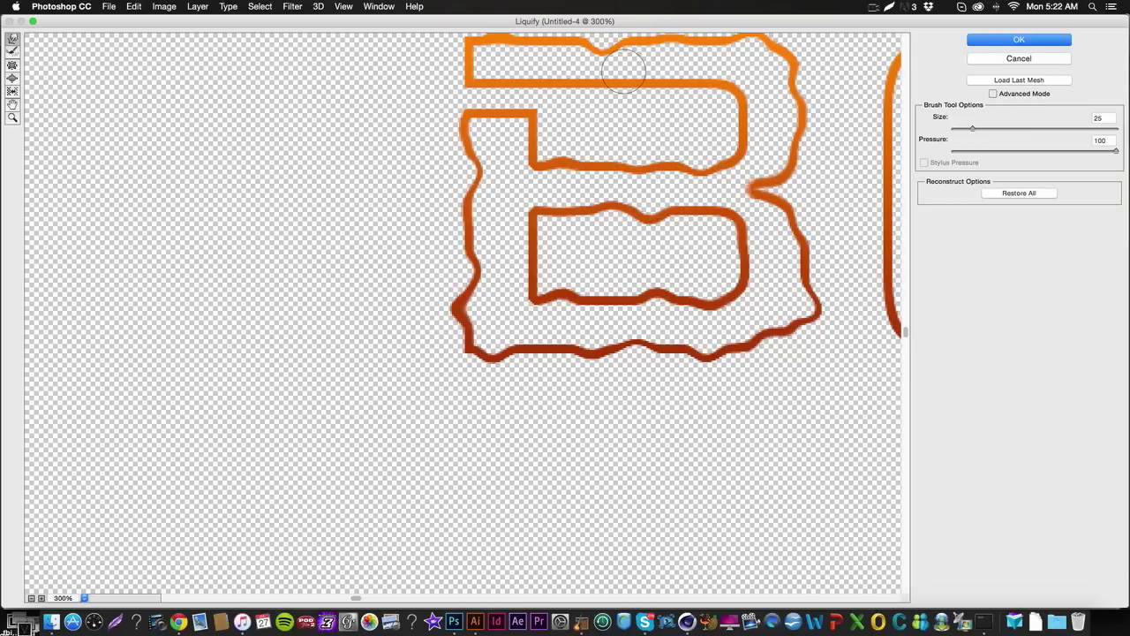
drag(603, 76, 616, 93)
drag(448, 90, 485, 79)
drag(567, 84, 571, 97)
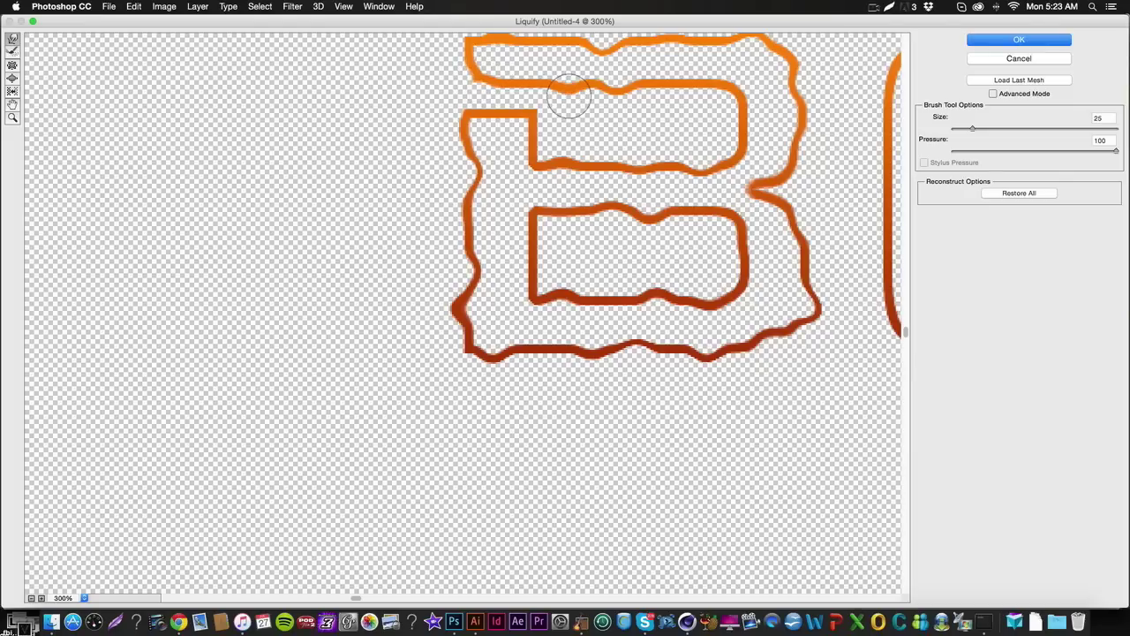
drag(758, 91, 742, 98)
Step: Warp the top edge of the letter O's outer outline into small irregular waves
scroll(806, 172, right, 7)
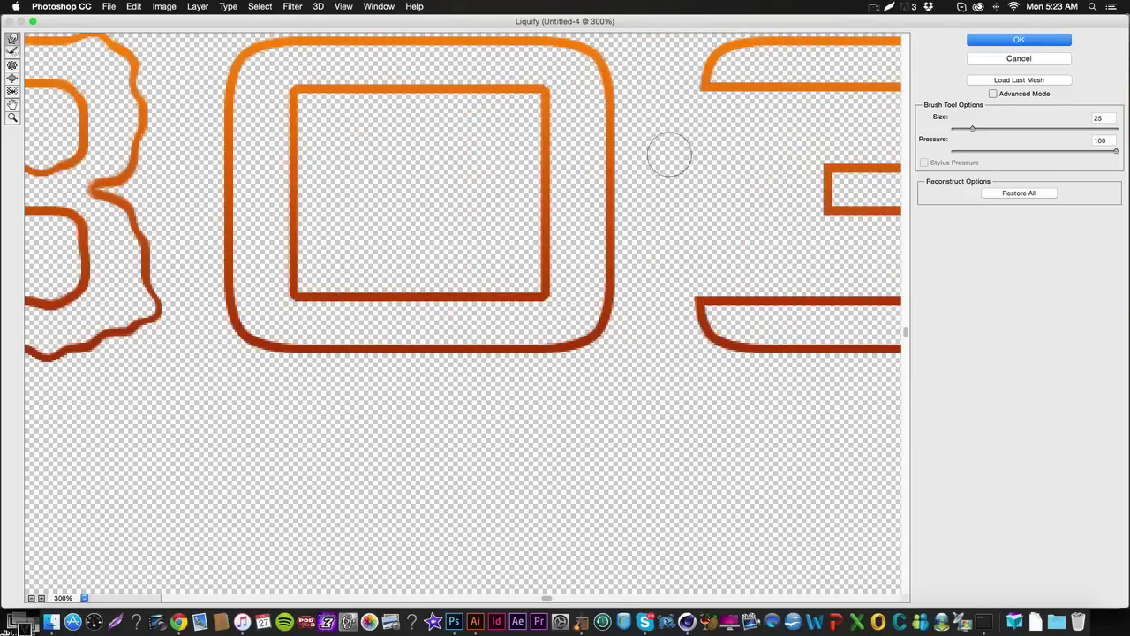
scroll(545, 154, up, 3)
scroll(546, 154, left, 5)
scroll(547, 153, right, 5)
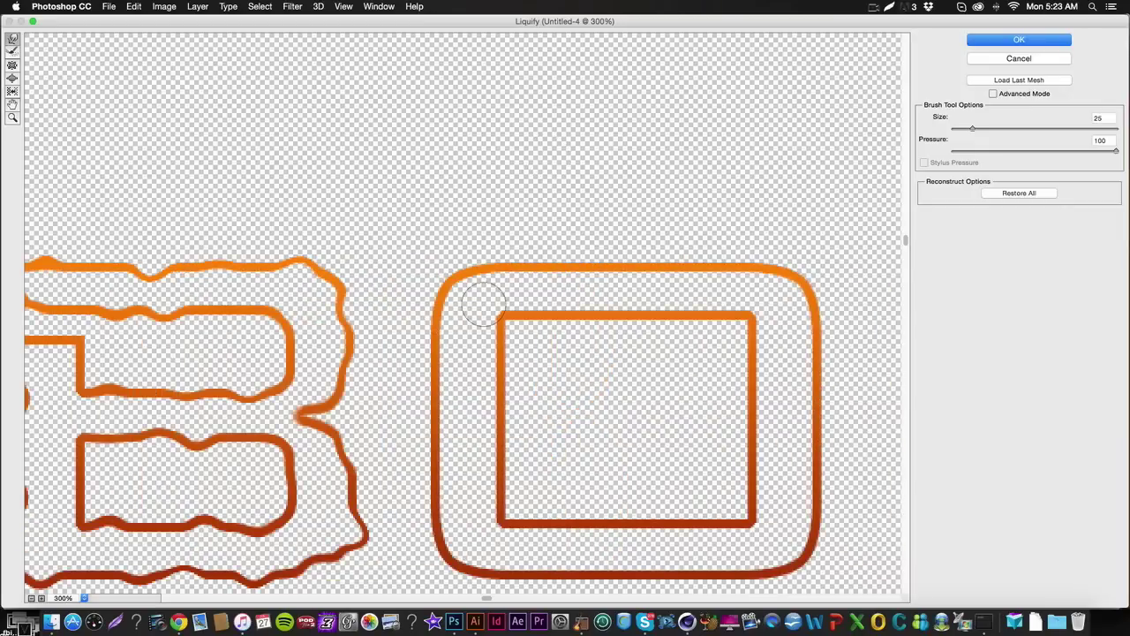
mouse_move(590, 265)
mouse_down()
mouse_move(651, 273)
mouse_move(724, 255)
mouse_move(727, 278)
mouse_up()
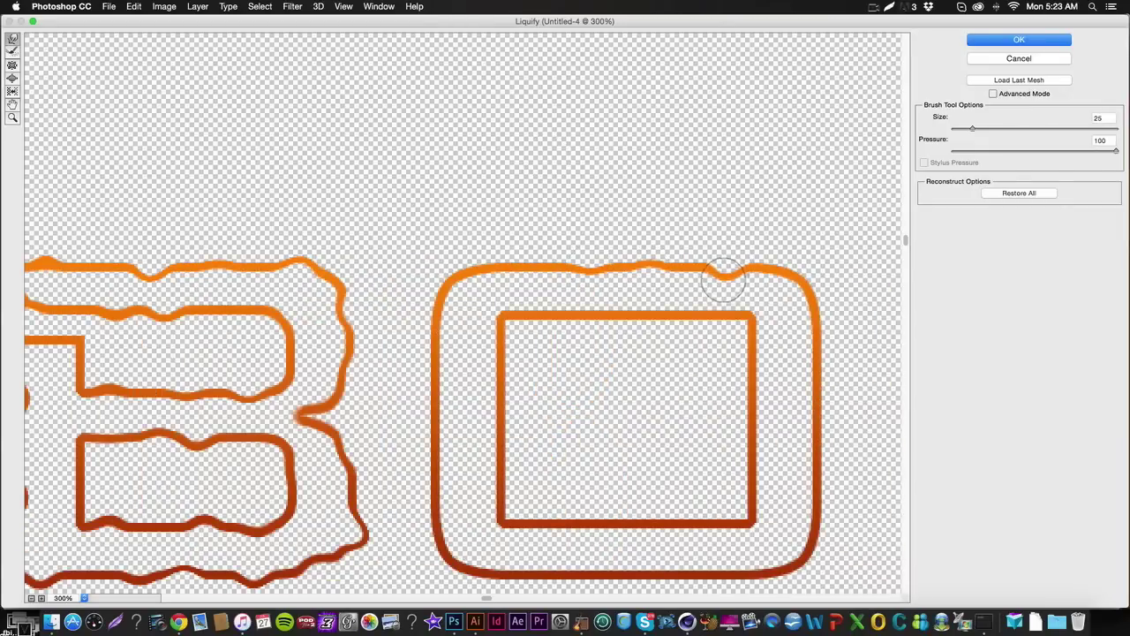
Step: Warp the outline of the O's square inner opening into small waves along its top, left, bottom and right edges
drag(542, 318, 560, 320)
scroll(530, 371, down, 3)
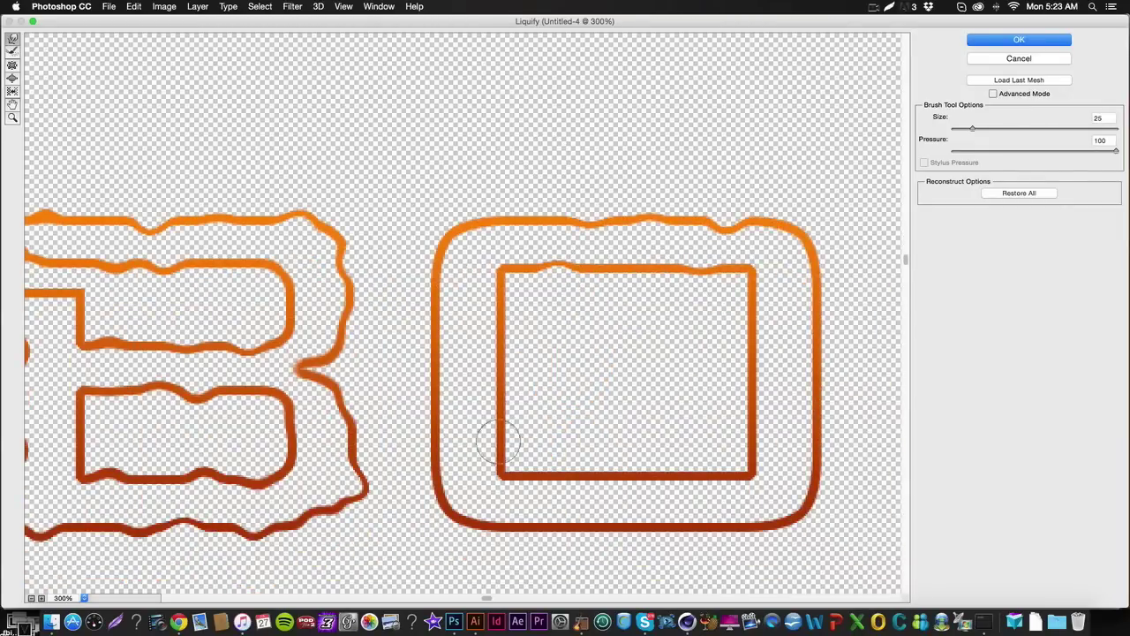
drag(498, 434, 496, 445)
scroll(495, 441, down, 4)
mouse_move(485, 383)
mouse_down()
mouse_move(500, 379)
mouse_move(518, 321)
mouse_move(497, 253)
mouse_move(517, 256)
mouse_up()
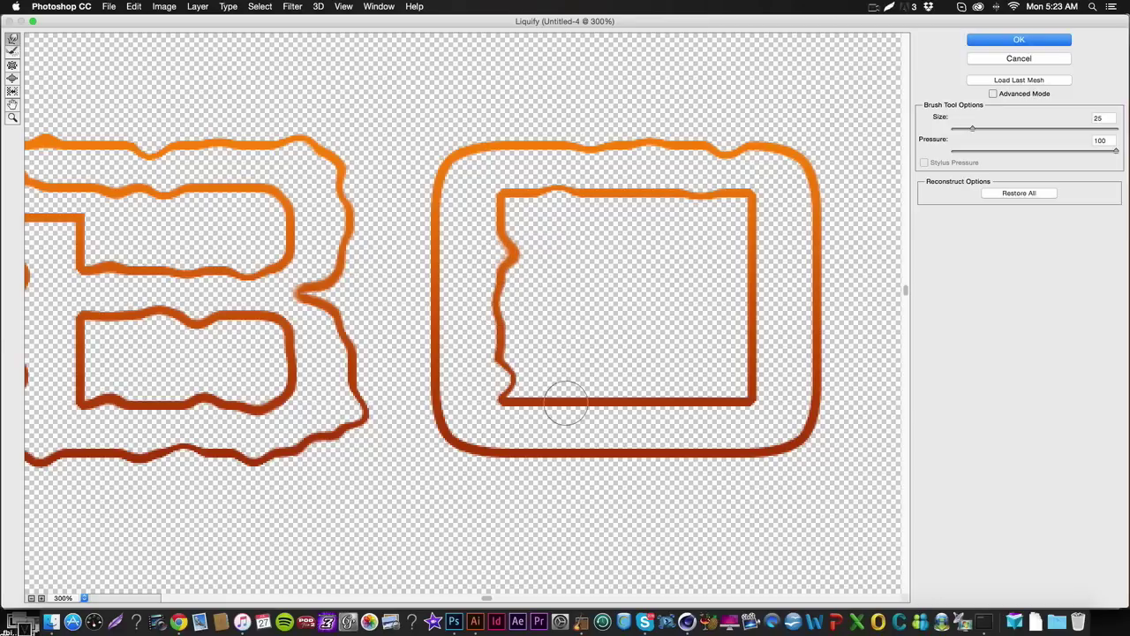
mouse_move(566, 404)
mouse_down()
mouse_move(608, 386)
mouse_move(664, 392)
mouse_up()
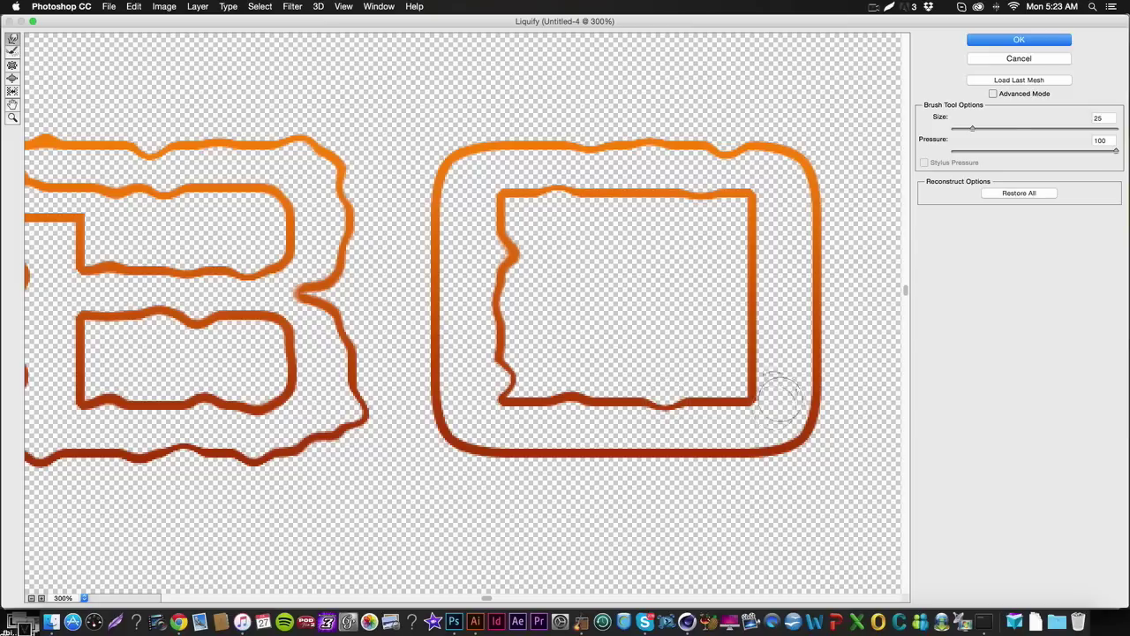
mouse_move(780, 391)
mouse_down()
mouse_move(747, 373)
mouse_move(742, 324)
mouse_move(757, 282)
mouse_move(698, 306)
mouse_up()
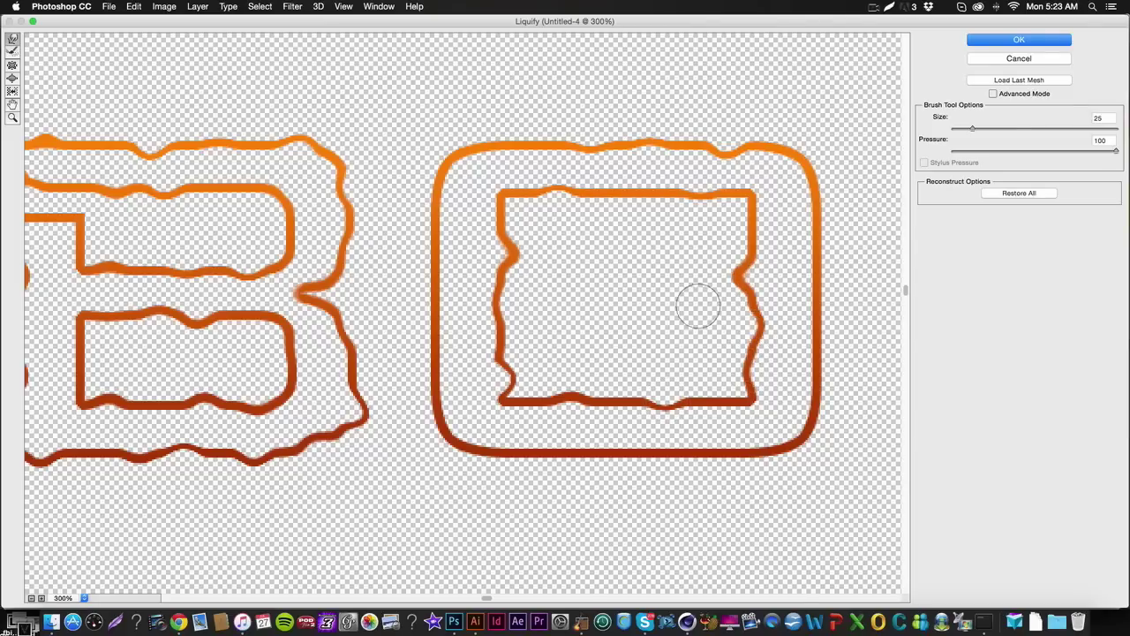
drag(730, 245, 737, 239)
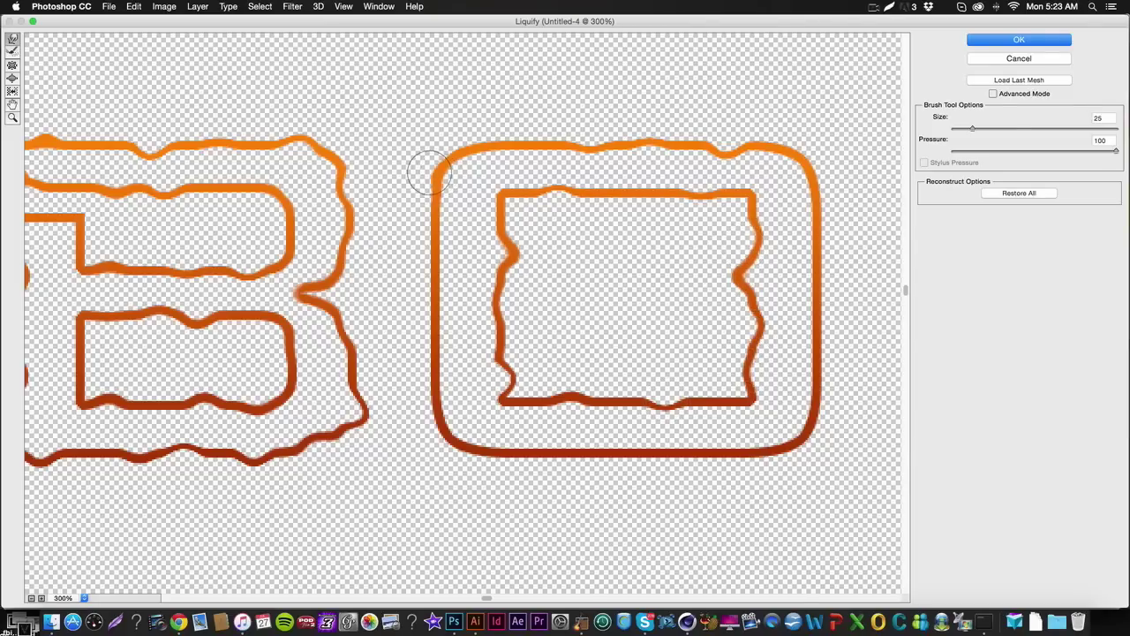
Step: Warp the left, bottom and right edges of the O's outer outline into irregular waves
scroll(420, 227, down, 4)
mouse_move(434, 245)
mouse_down()
mouse_move(416, 214)
mouse_move(428, 198)
mouse_up()
scroll(447, 316, down, 3)
mouse_move(439, 328)
mouse_down()
mouse_move(595, 259)
mouse_move(592, 298)
mouse_move(664, 279)
mouse_move(562, 269)
mouse_up()
drag(750, 283, 840, 210)
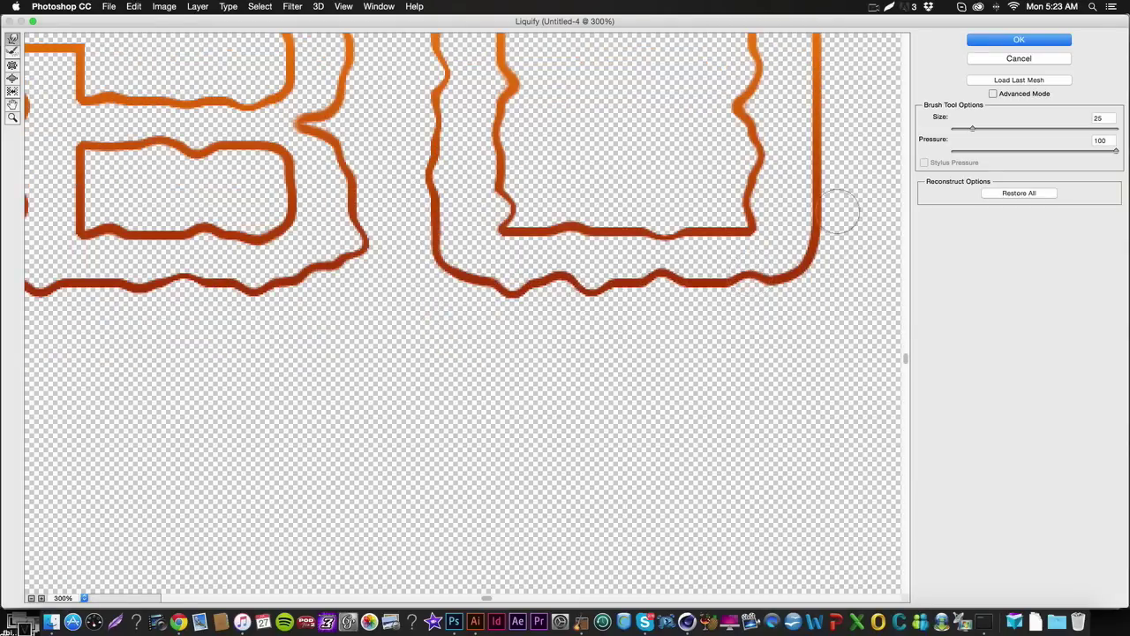
scroll(858, 186, up, 6)
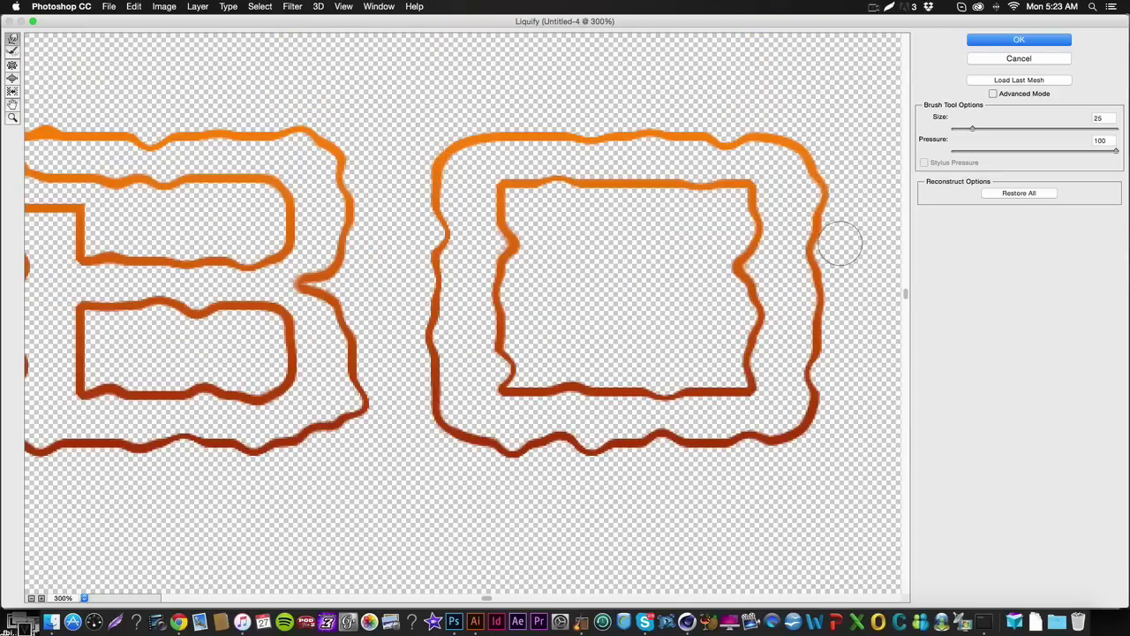
Step: Warp the outer outline of the 3 and the upper edge of its bottom bar into irregular waves
scroll(840, 242, right, 20)
mouse_move(376, 152)
mouse_down()
mouse_move(342, 139)
mouse_move(408, 128)
mouse_move(404, 145)
mouse_move(506, 121)
mouse_move(507, 134)
mouse_move(553, 156)
mouse_move(567, 140)
mouse_move(614, 144)
mouse_move(625, 205)
mouse_move(658, 202)
mouse_move(629, 261)
mouse_move(598, 259)
mouse_move(625, 305)
mouse_up()
mouse_move(629, 359)
mouse_down()
mouse_move(615, 436)
mouse_move(541, 367)
mouse_move(522, 381)
mouse_move(444, 369)
mouse_move(440, 358)
mouse_move(362, 369)
mouse_move(371, 300)
mouse_move(474, 322)
mouse_move(493, 345)
mouse_move(538, 346)
mouse_move(524, 308)
mouse_up()
scroll(565, 424, down, 3)
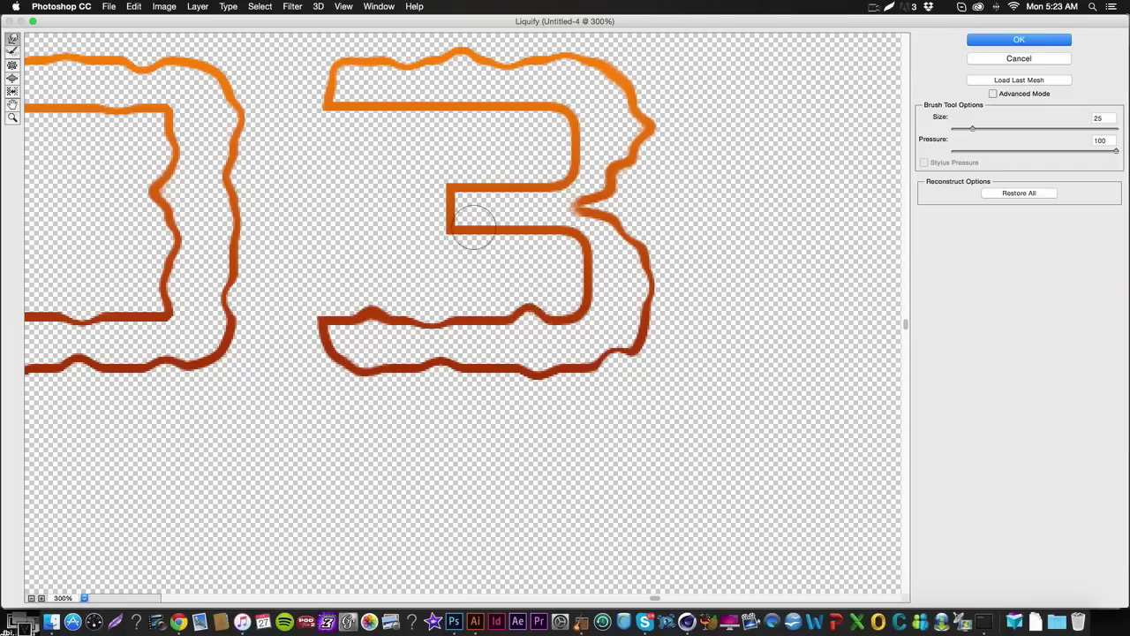
Step: Warp the 3's middle bar and the inner edges of its upper opening into waves, and apply the Liquify filter
mouse_move(472, 228)
mouse_down()
mouse_move(537, 221)
mouse_move(538, 240)
mouse_move(514, 225)
mouse_move(495, 179)
mouse_move(554, 184)
mouse_up()
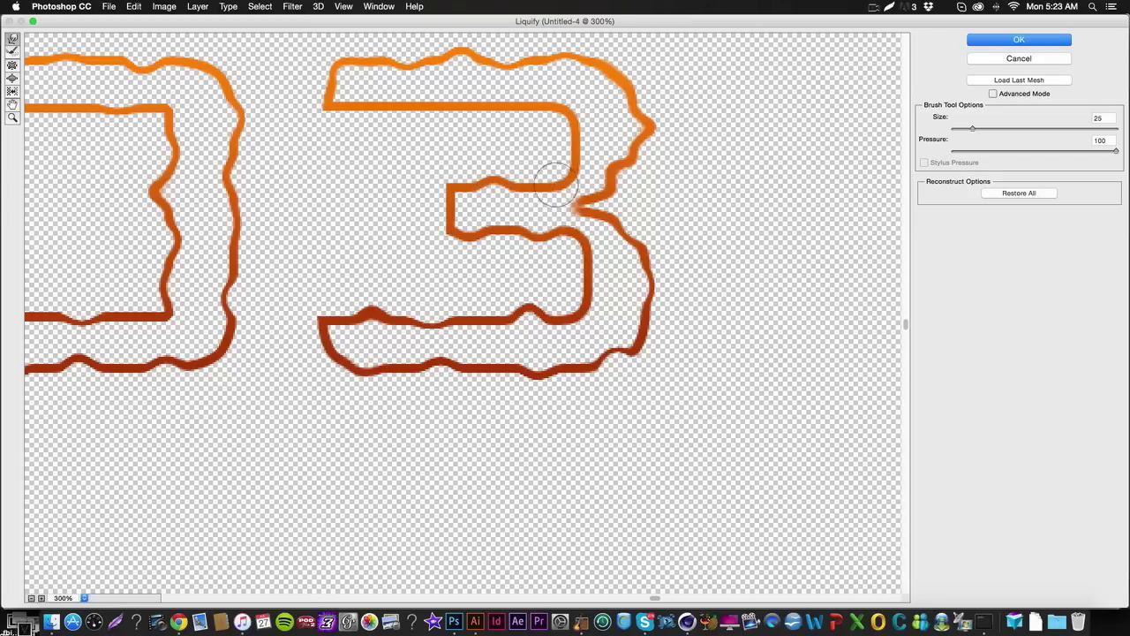
mouse_move(449, 101)
mouse_down()
mouse_move(344, 101)
mouse_move(357, 114)
mouse_move(411, 101)
mouse_up()
mouse_move(564, 109)
mouse_down()
mouse_move(550, 118)
mouse_move(572, 147)
mouse_up()
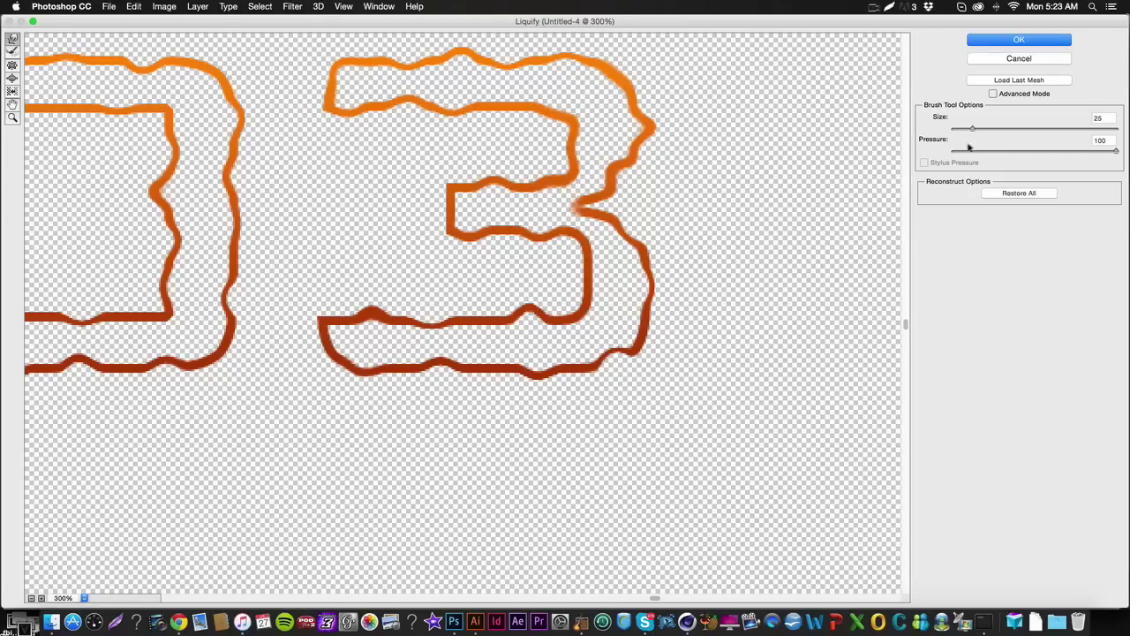
click(1020, 40)
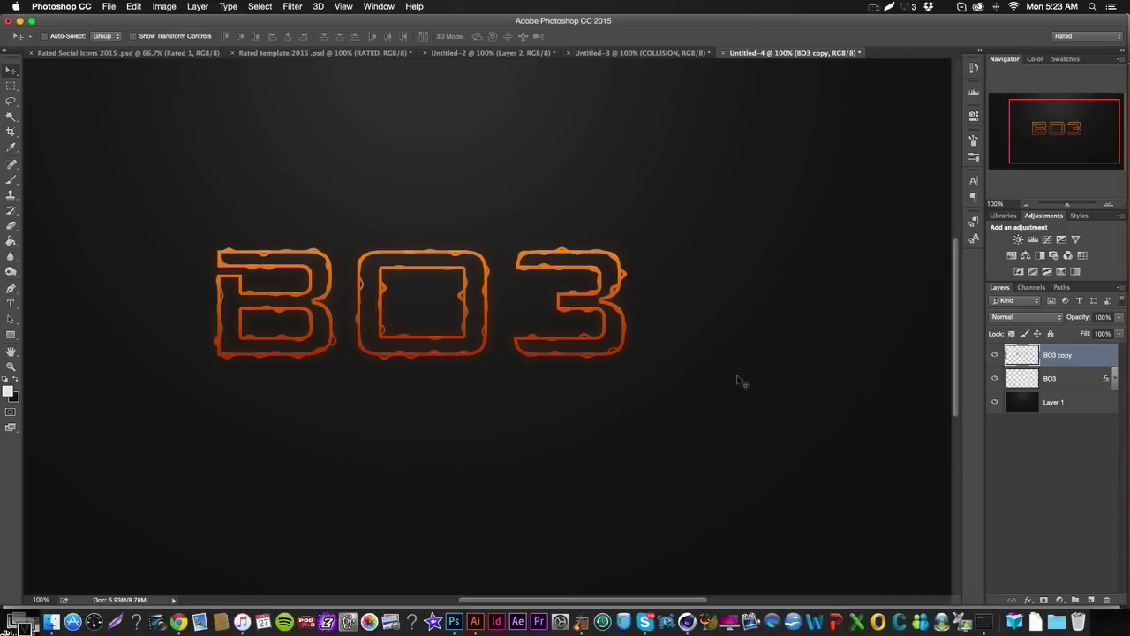
Step: Hide the original BO3 layer to examine the wavy outlines on their own, and show it again
click(1052, 382)
click(1050, 364)
click(1116, 379)
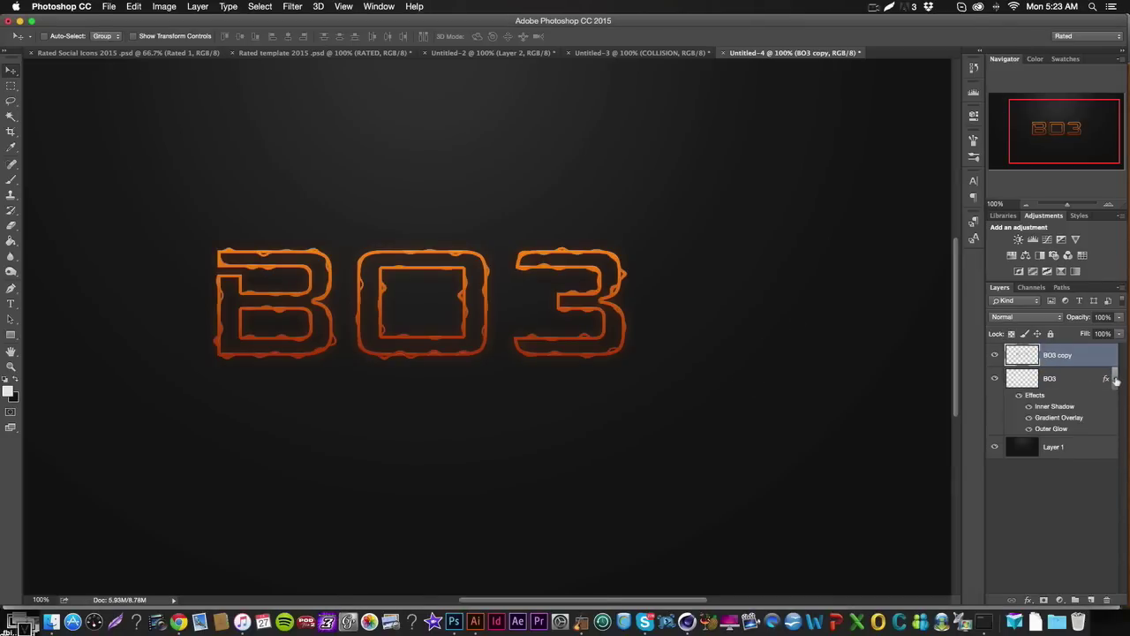
click(1116, 379)
click(994, 378)
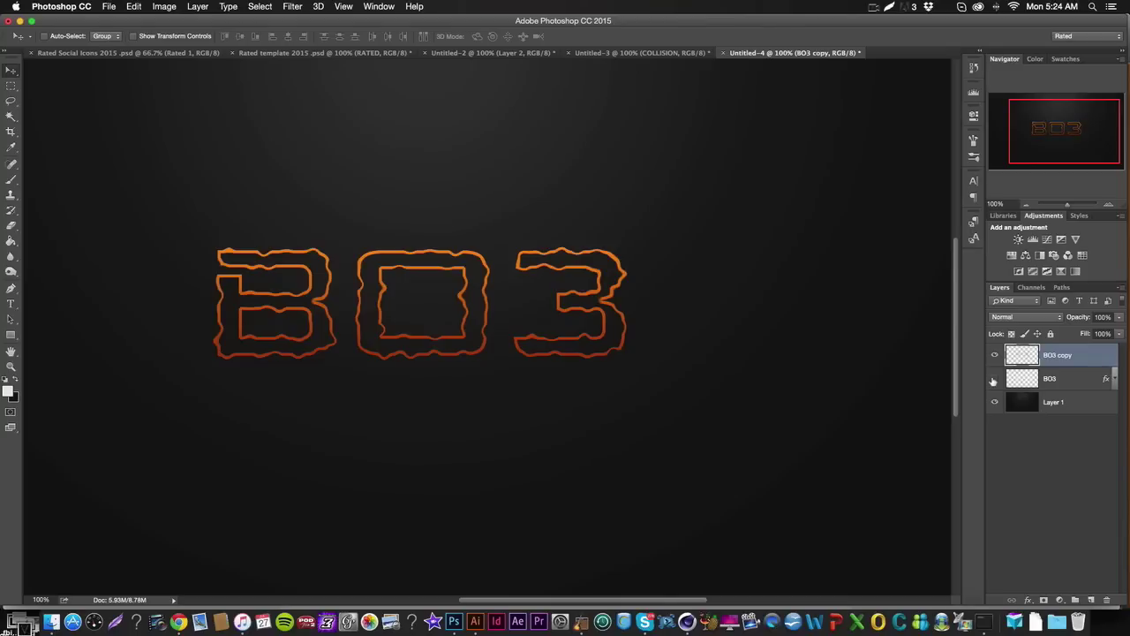
scroll(487, 327, left, 2)
scroll(487, 327, down, 1)
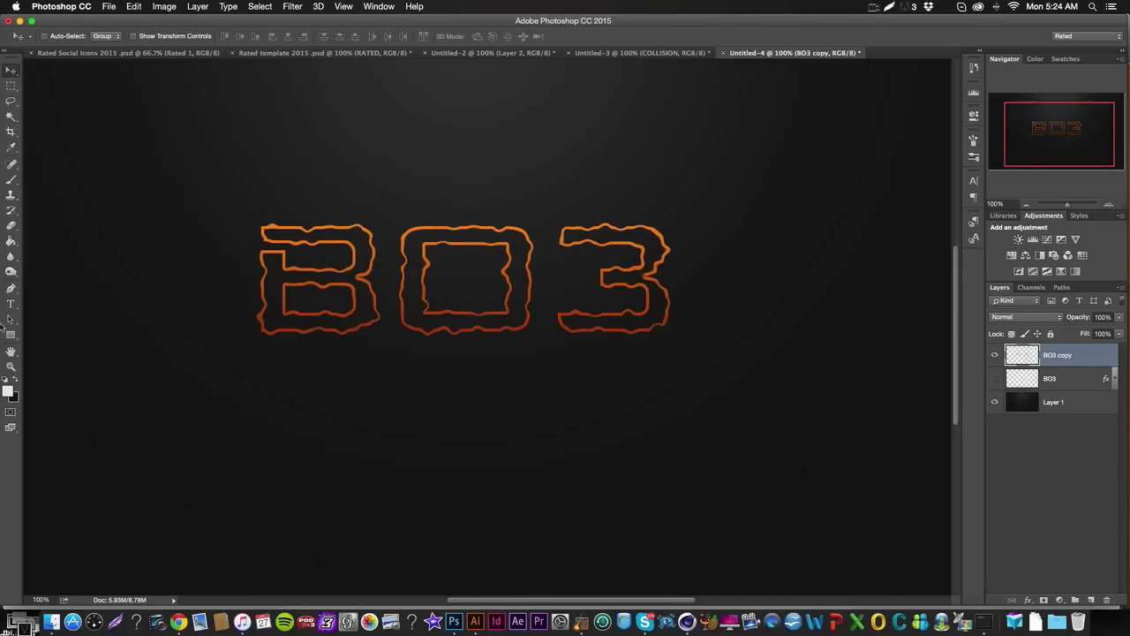
click(994, 379)
Step: Try the Overlay blend mode on the BO3 copy layer and return the layer to Normal
click(1033, 316)
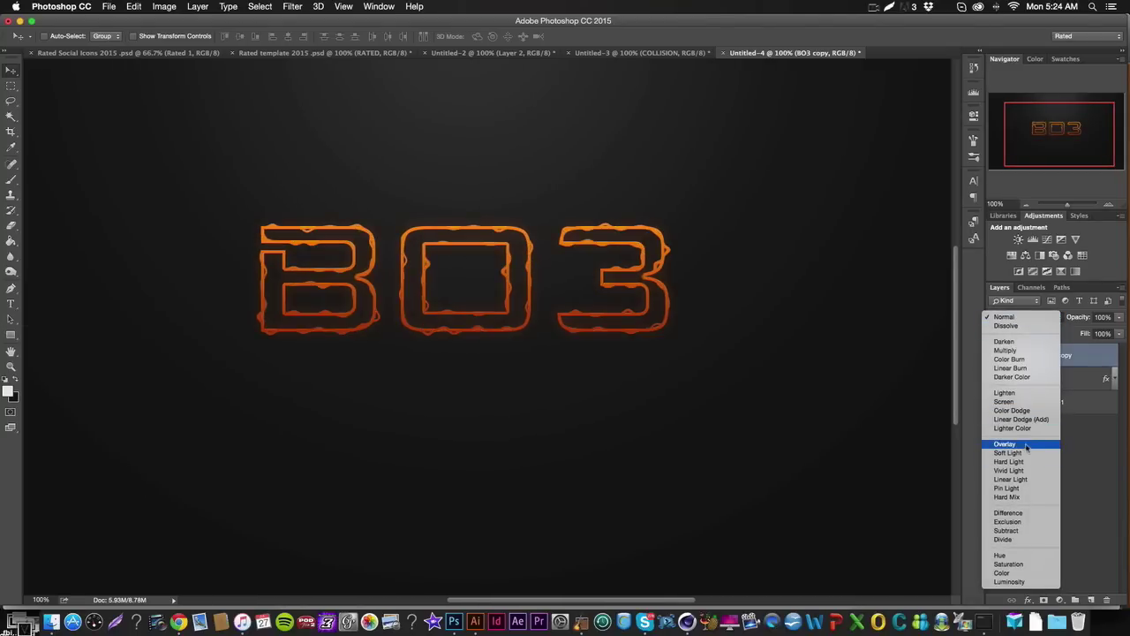
click(1024, 446)
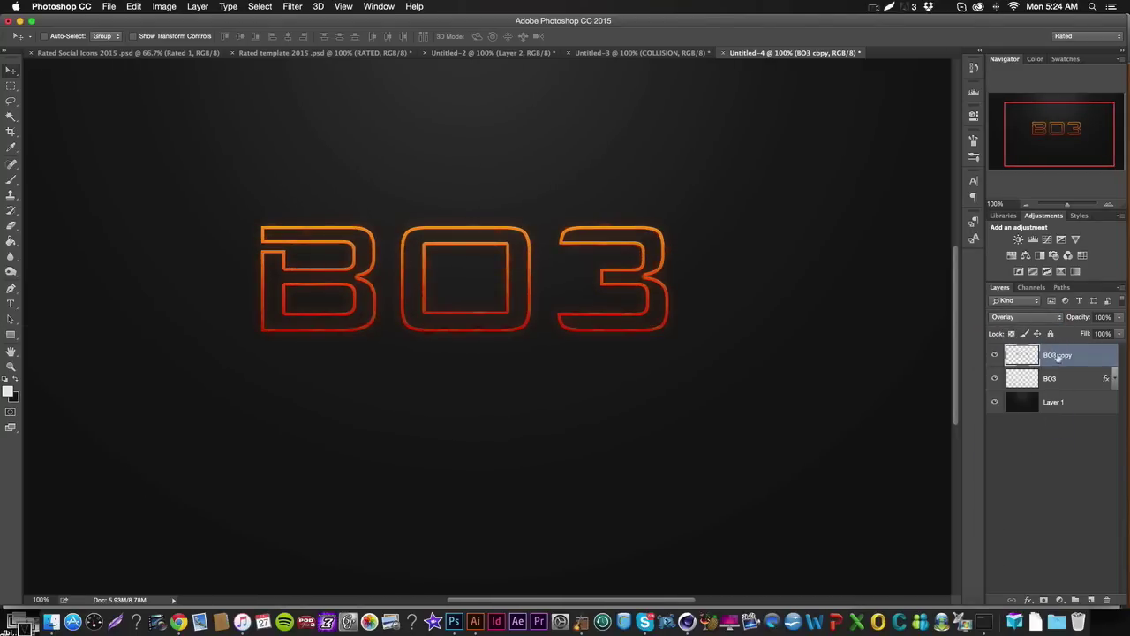
click(1029, 317)
click(1034, 324)
click(1029, 317)
click(1016, 182)
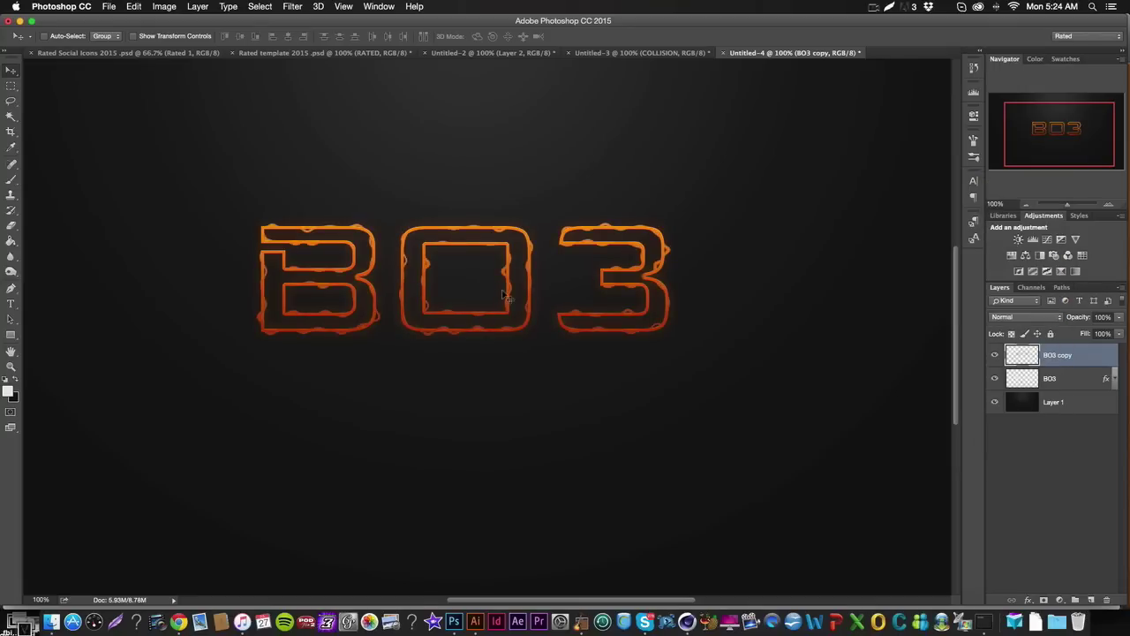
Step: Add a white Color Overlay to the BO3 copy layer and rasterize its layer style
scroll(310, 297, right, 5)
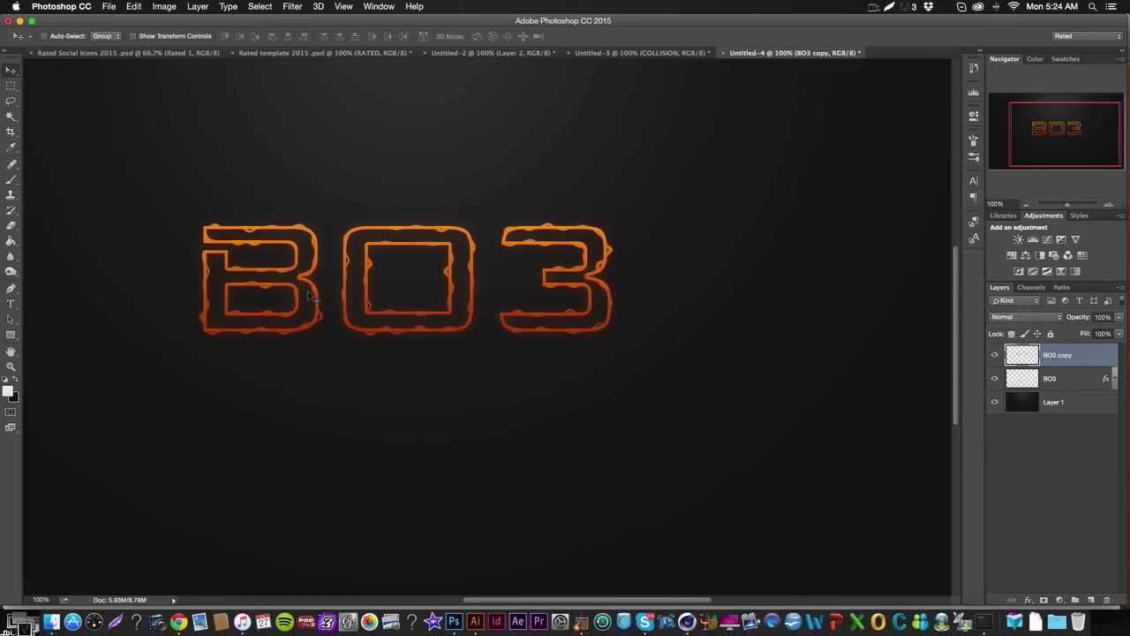
scroll(499, 323, left, 2)
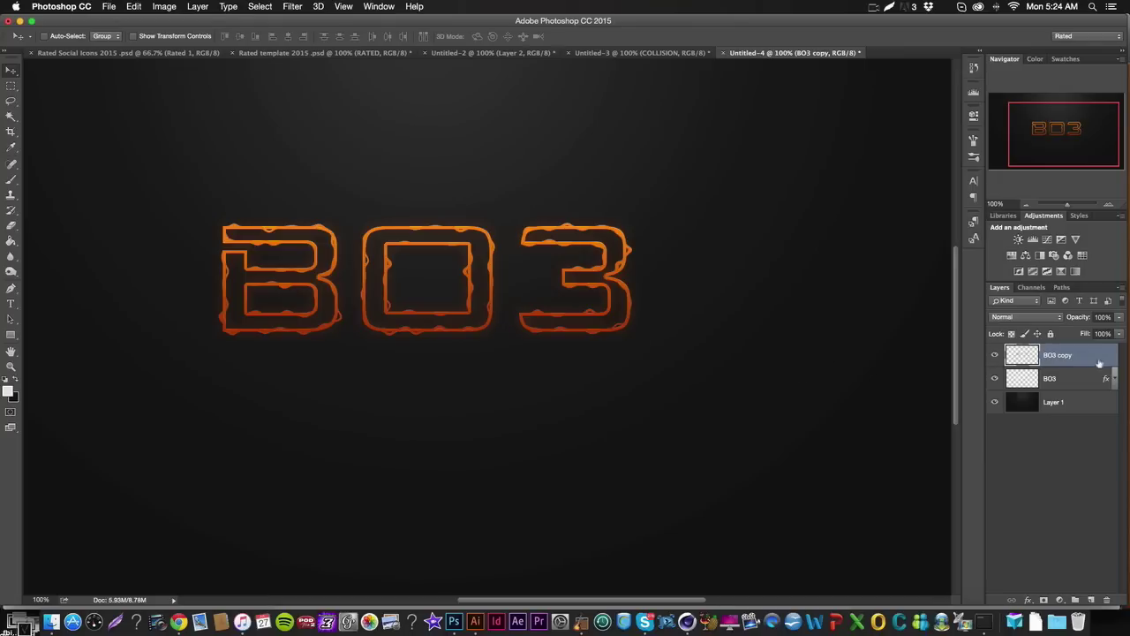
click(1029, 599)
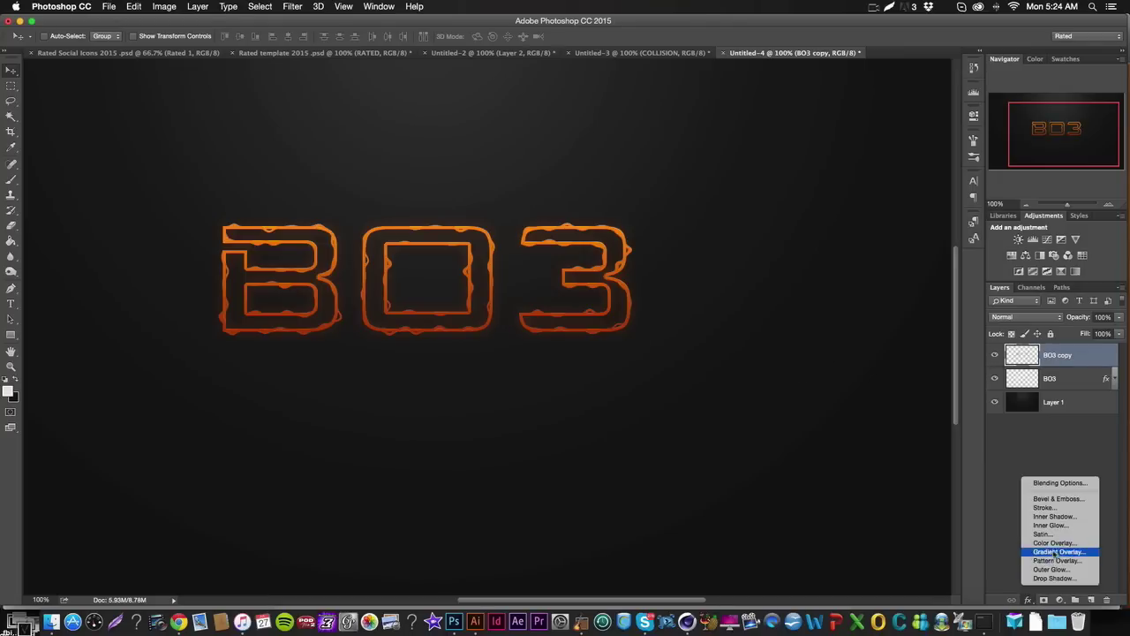
click(1048, 542)
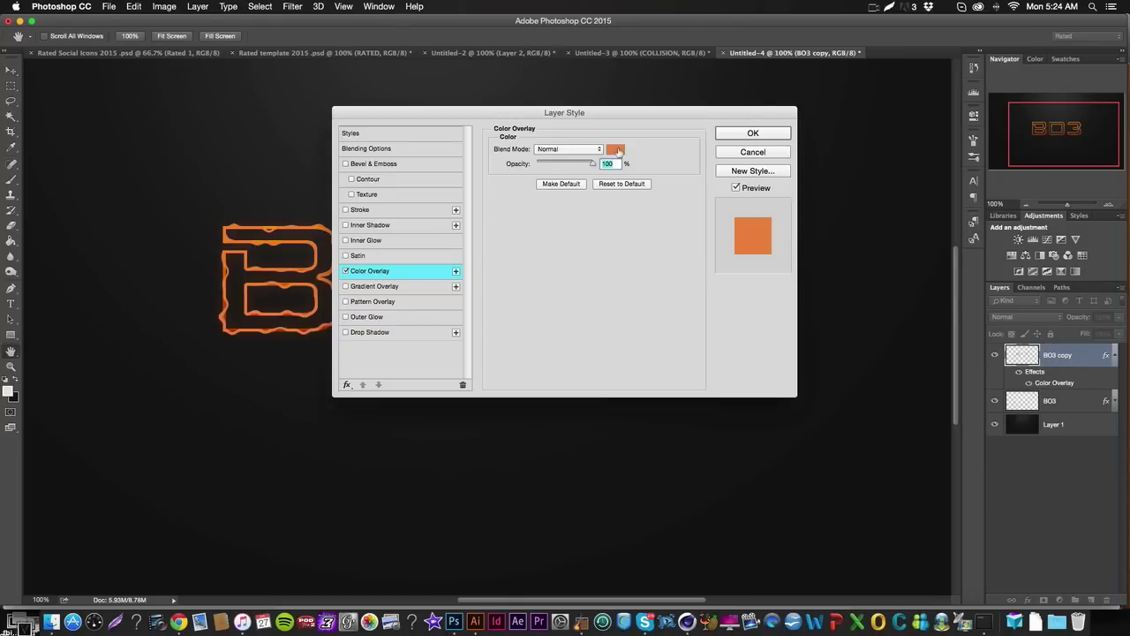
click(618, 151)
click(773, 110)
key(Return)
key(Return)
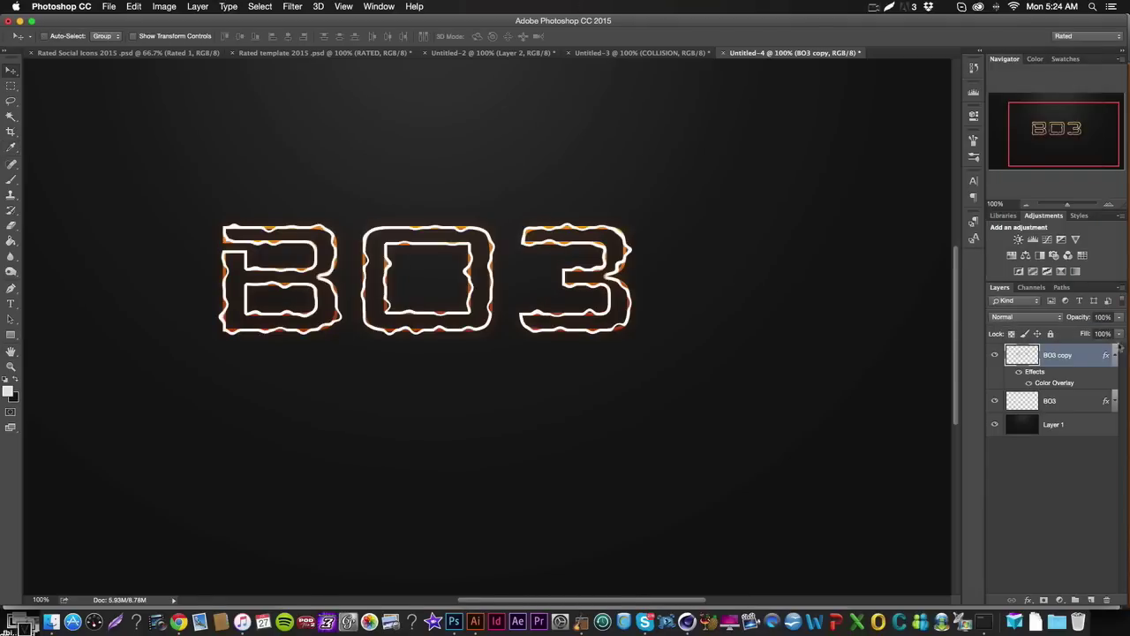
right_click(1120, 347)
click(953, 279)
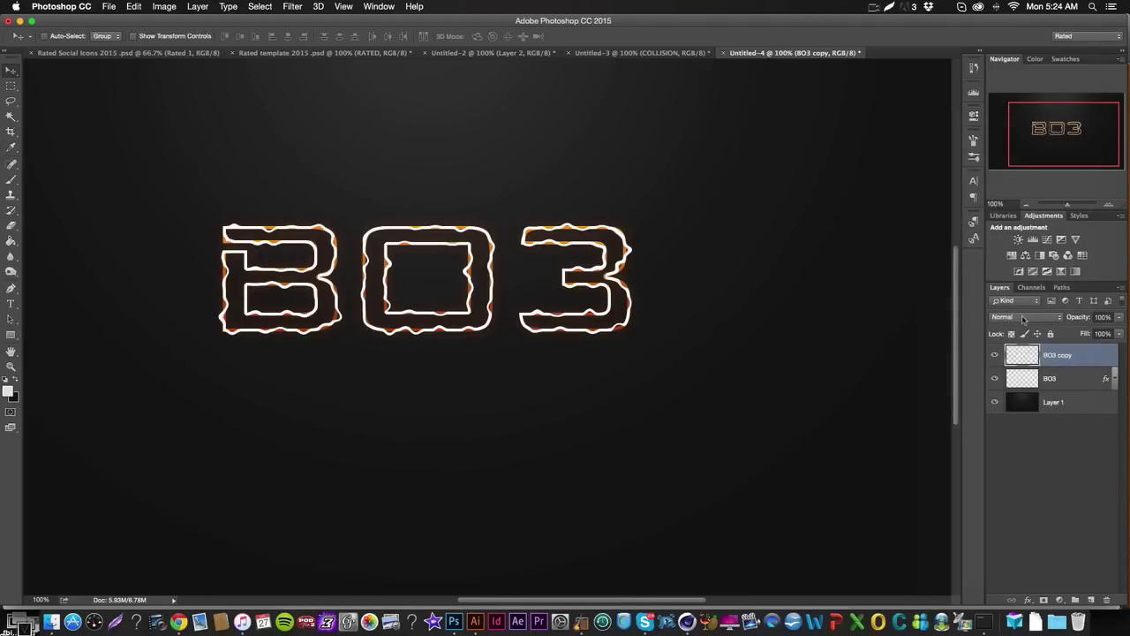
Step: Compare the Overlay and Soft Light blend modes on the white BO3 copy layer and set it back to Normal
click(1023, 319)
click(1007, 443)
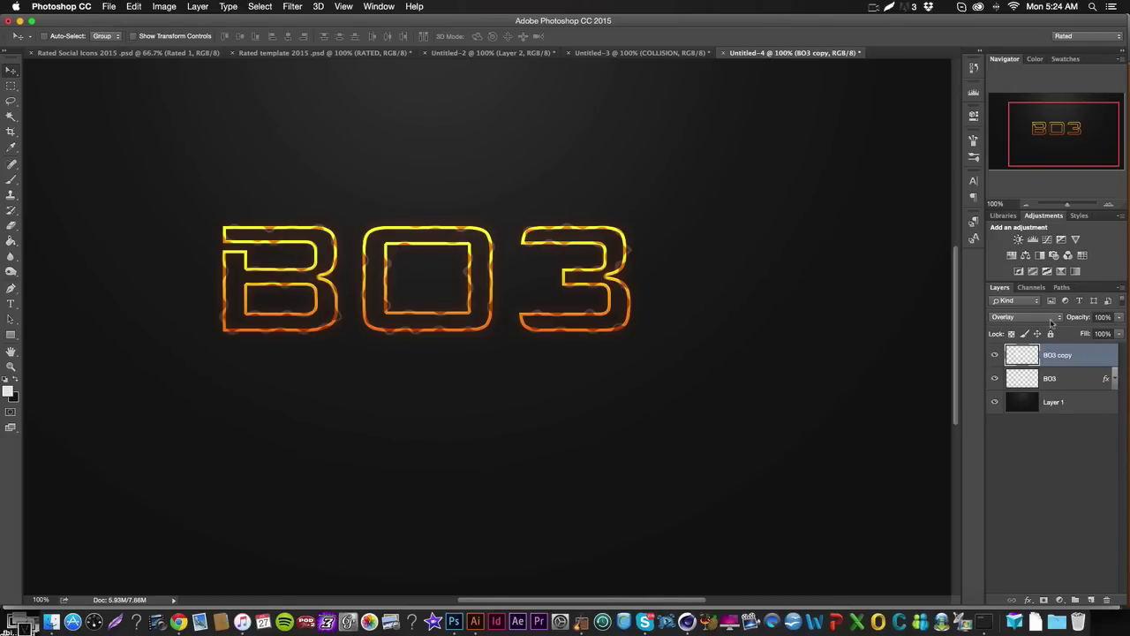
key(super+alt+z)
key(super+alt+z)
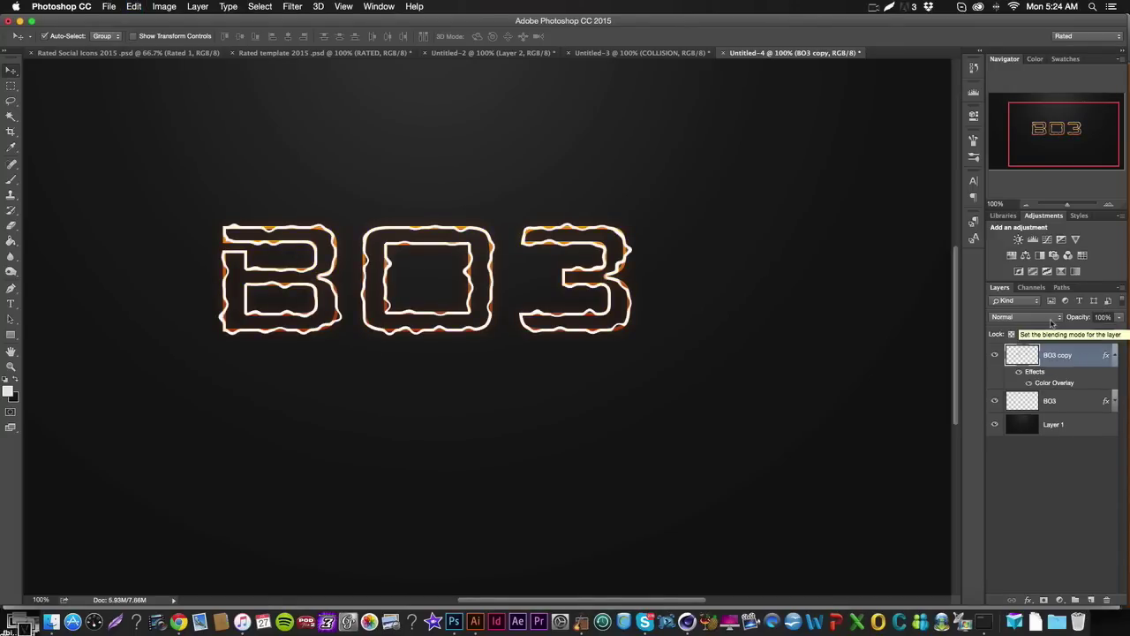
key(super+shift+z)
key(super+shift+z)
key(super+shift+z)
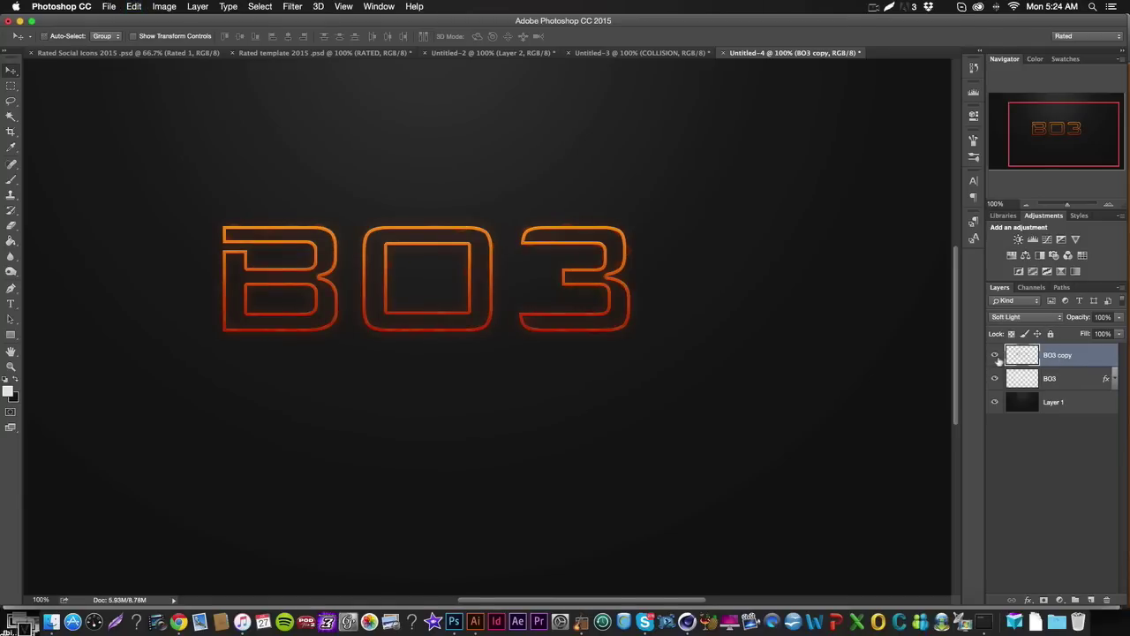
click(1039, 320)
click(1016, 179)
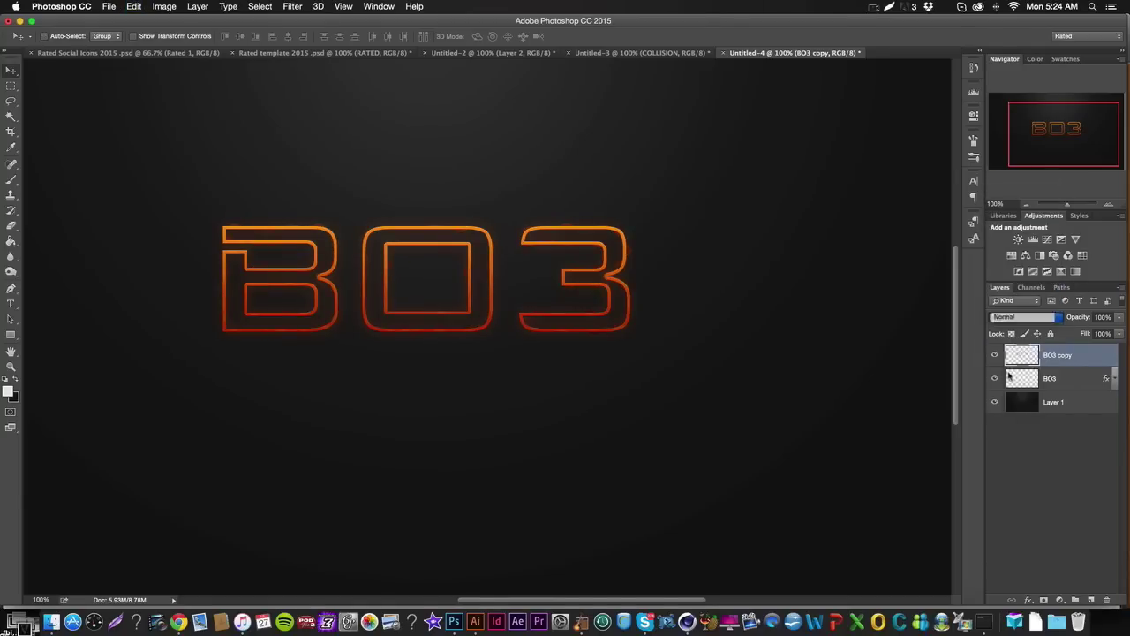
Step: Hide the BO3 copy layer and erase small cracks into the BO3 layer's outlines with a 2479 px textured eraser brush
click(999, 354)
click(1075, 380)
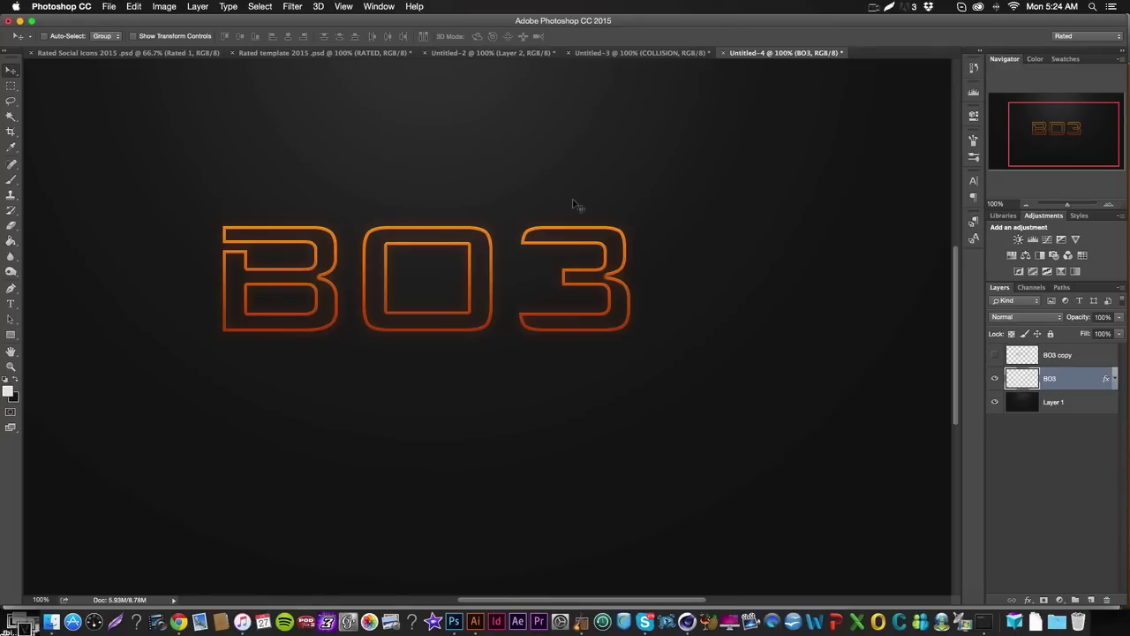
scroll(572, 199, left, 5)
key(e)
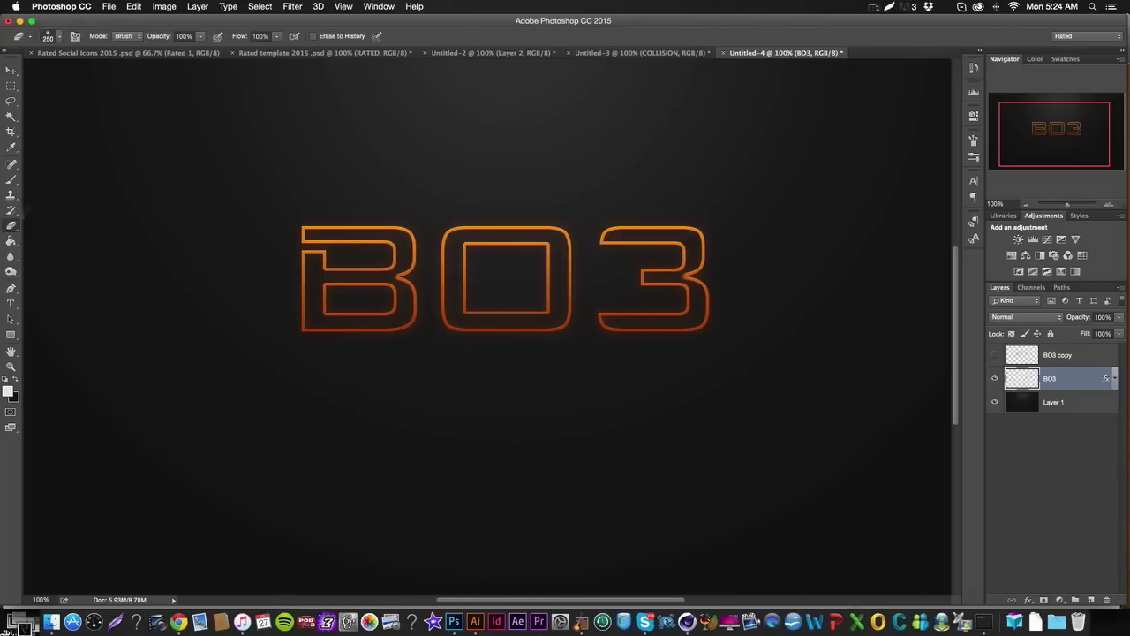
click(53, 36)
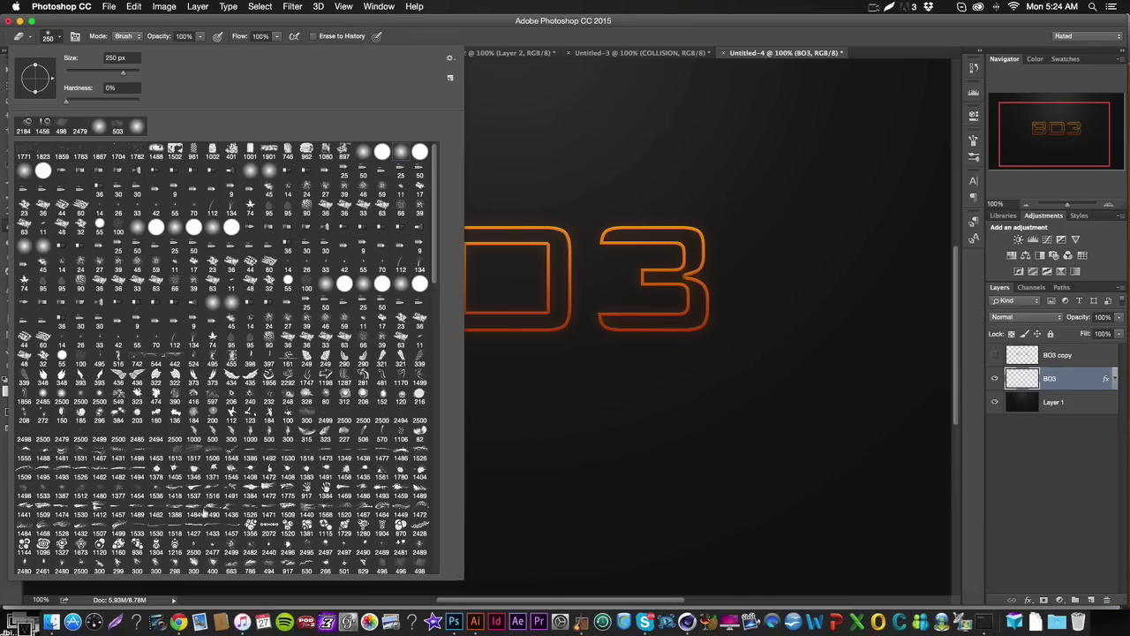
click(55, 435)
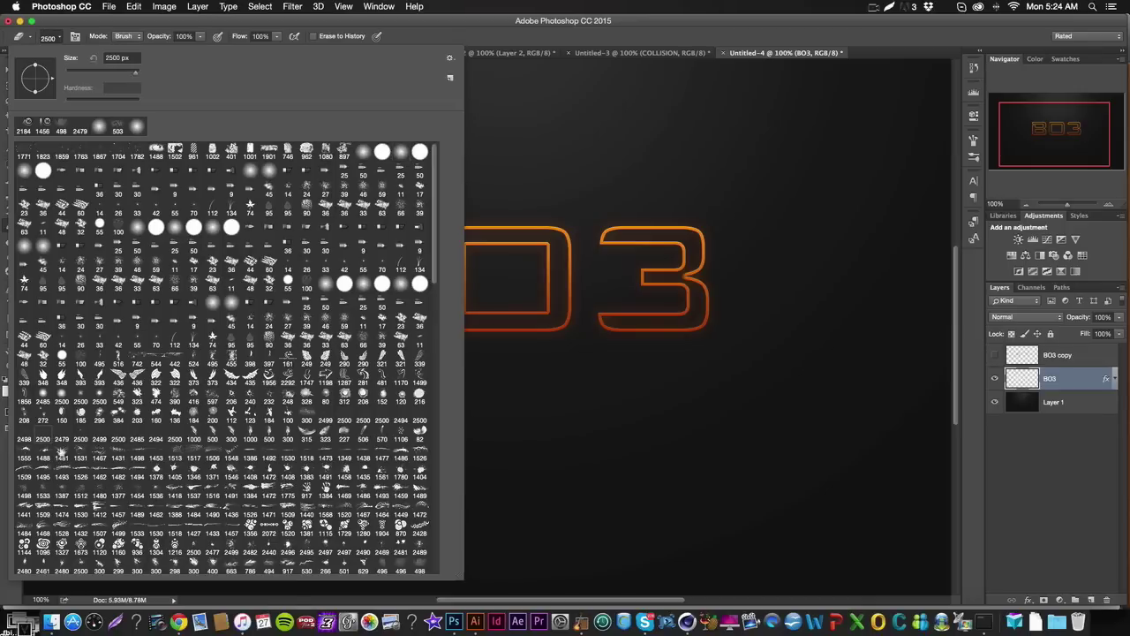
click(175, 27)
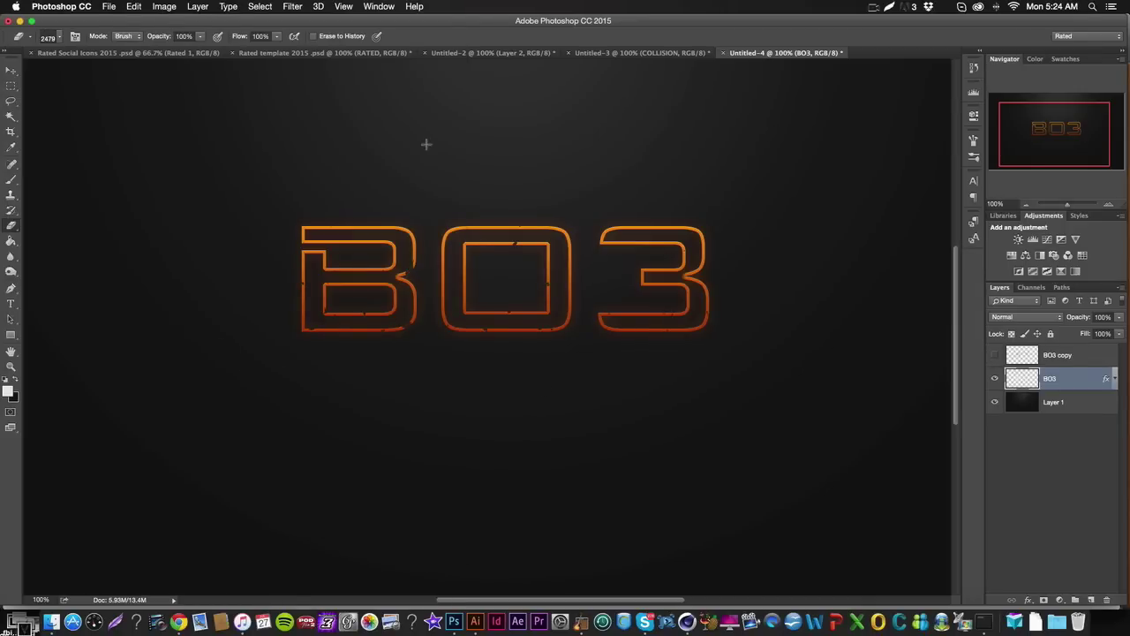
Step: Erase further cracks and gaps into the BO3 layer's outlines with the textured eraser brush
click(797, 212)
click(812, 237)
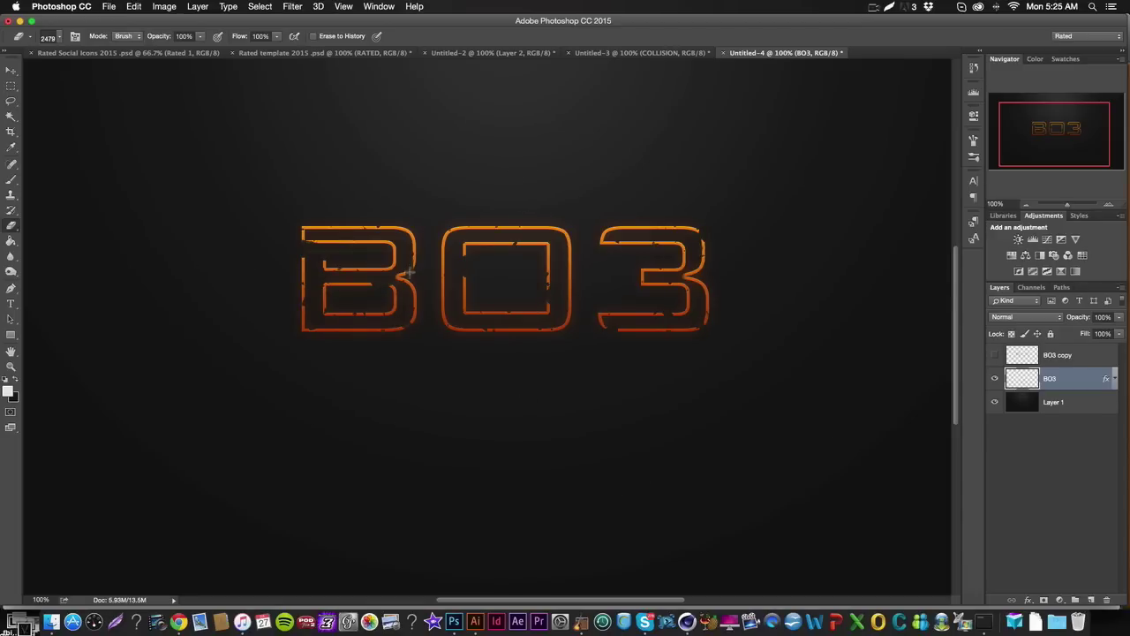
key(super+z)
click(11, 71)
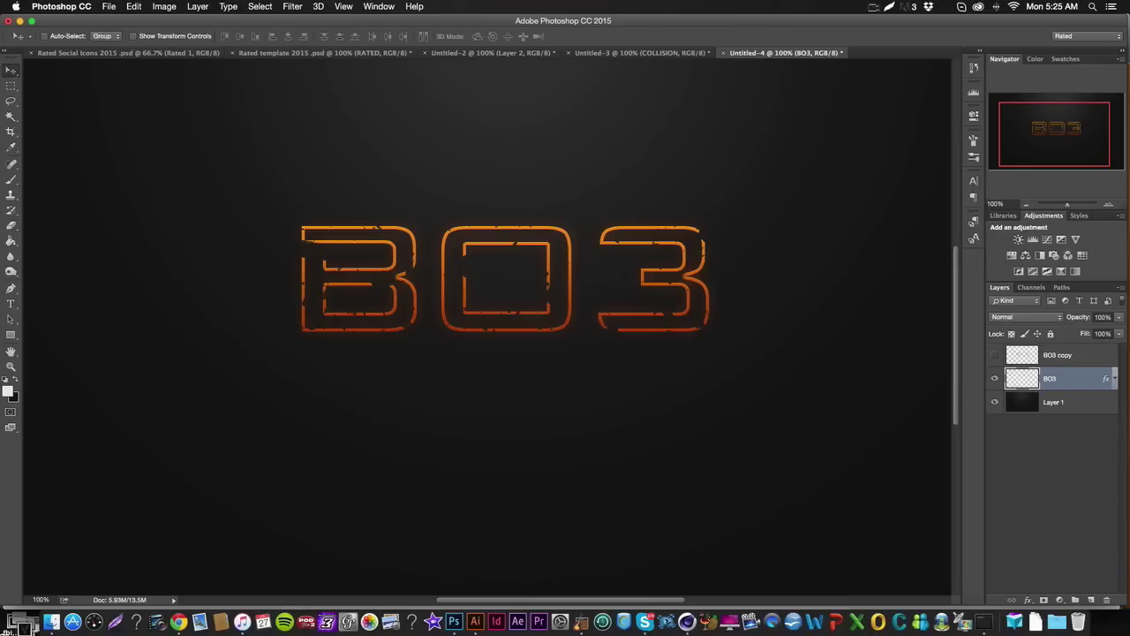
Step: Open blue.flare.png from the Rateds Flares folder in the ScreenShot Pack of Rated LX Pack 1
scroll(931, 260, right, 3)
scroll(931, 259, left, 2)
click(109, 6)
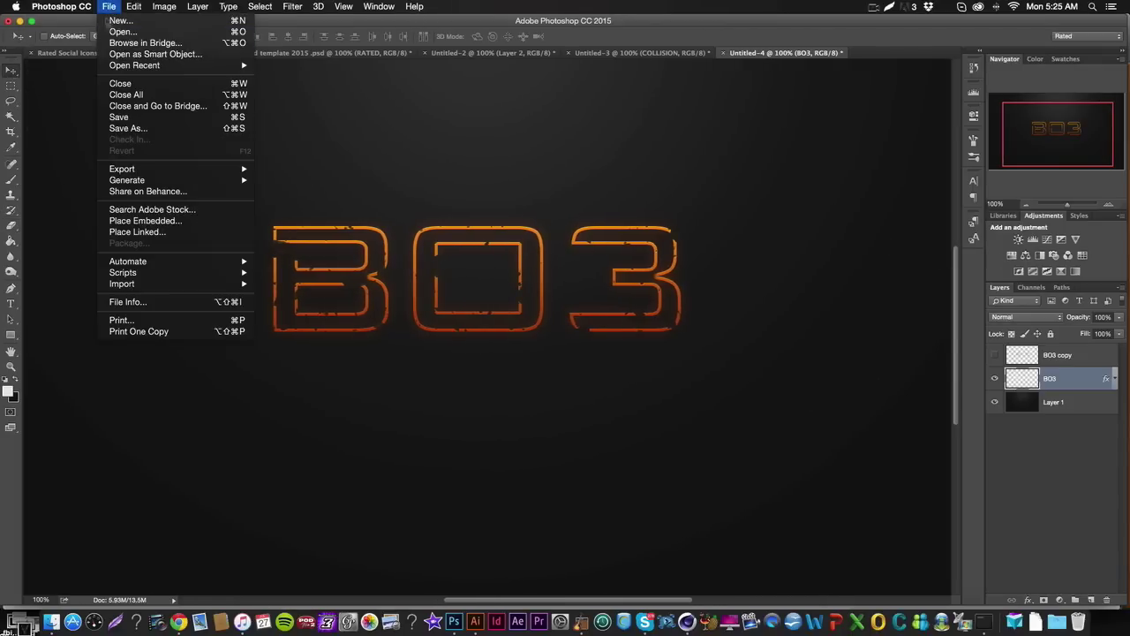
click(115, 30)
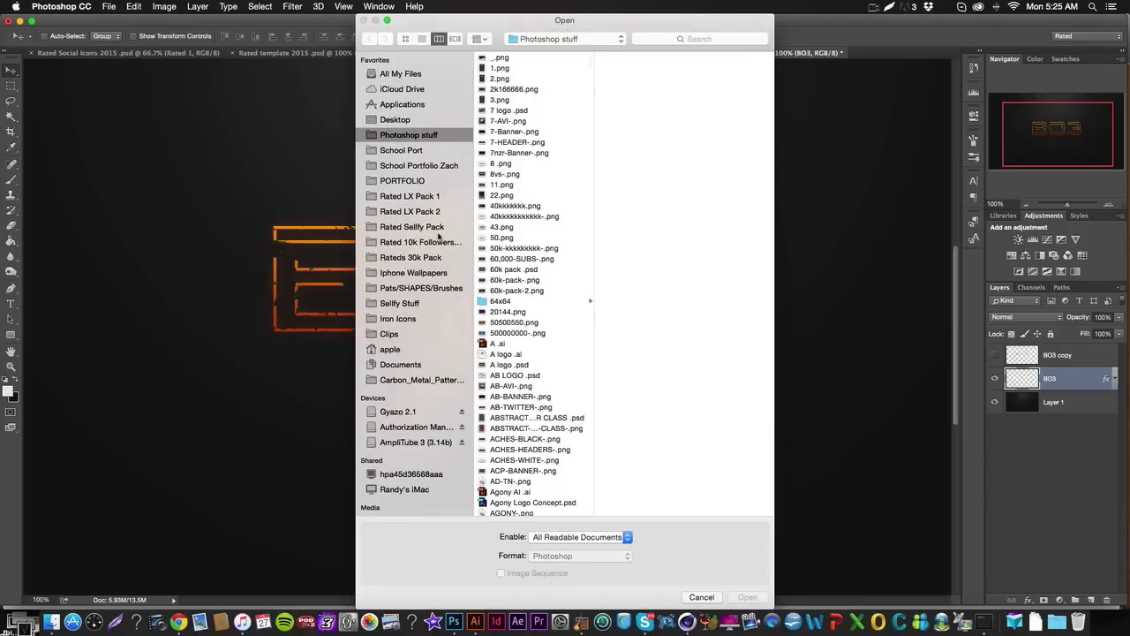
click(441, 213)
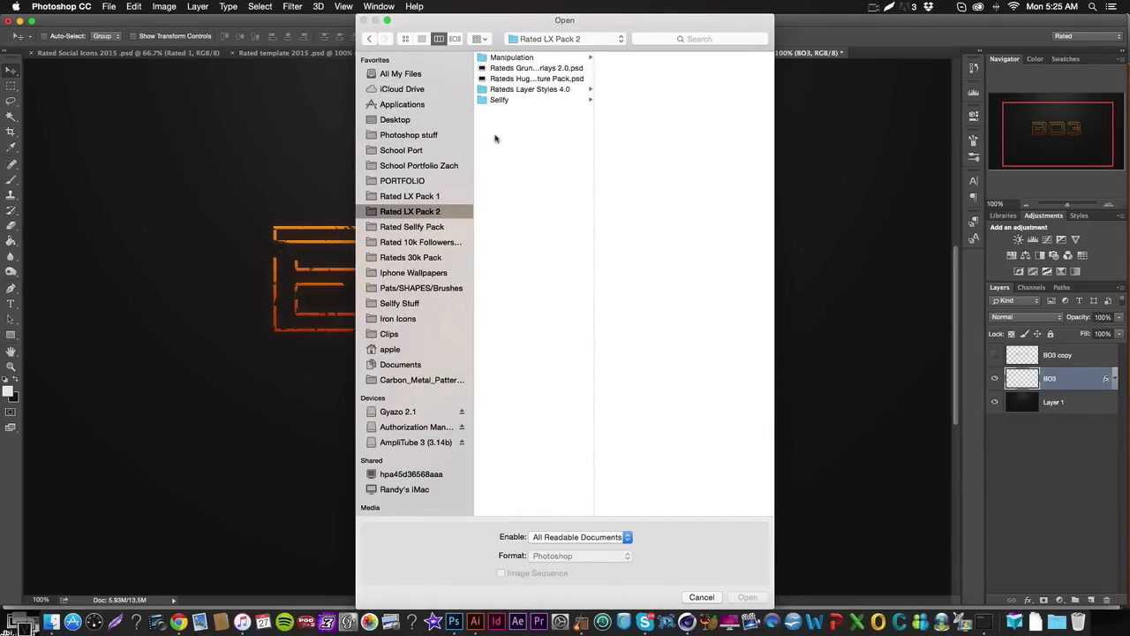
click(433, 196)
click(511, 102)
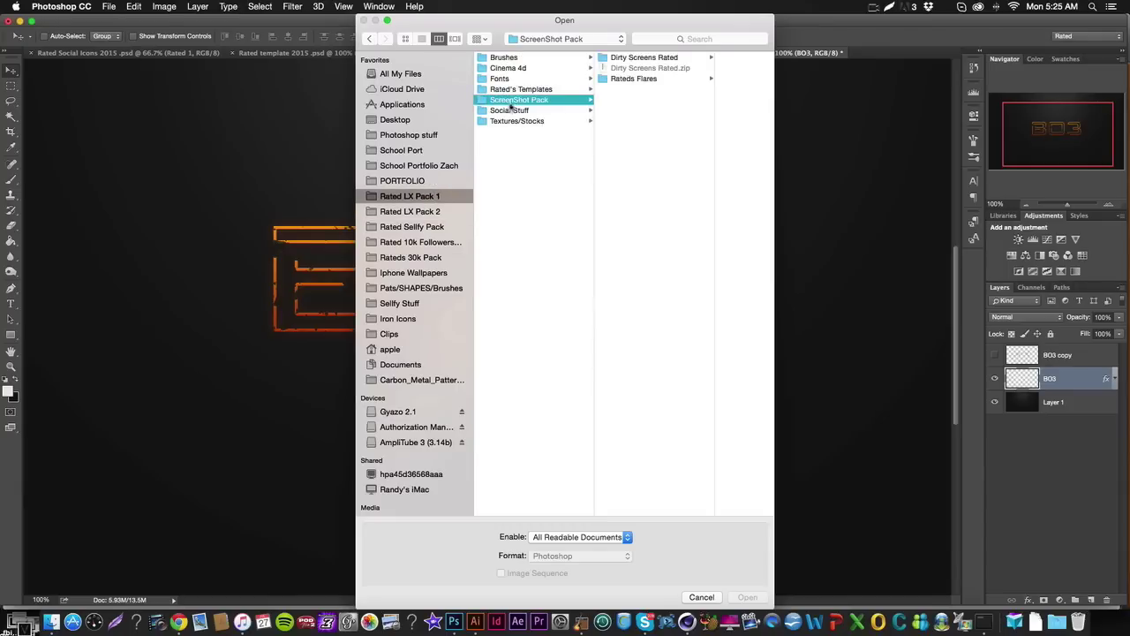
click(616, 80)
click(673, 70)
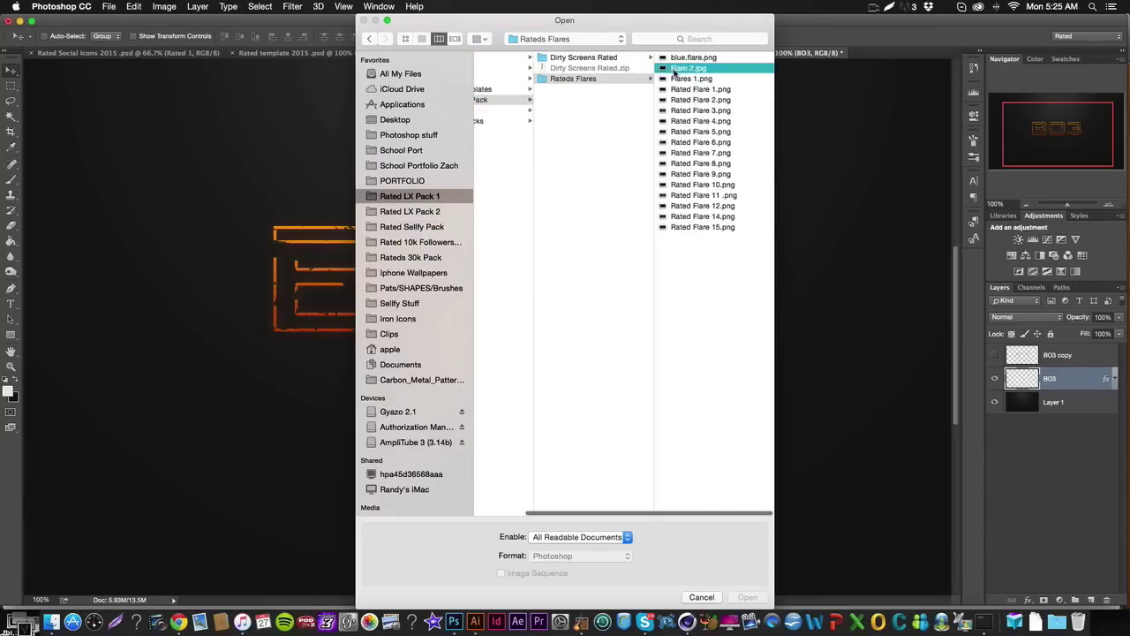
click(581, 58)
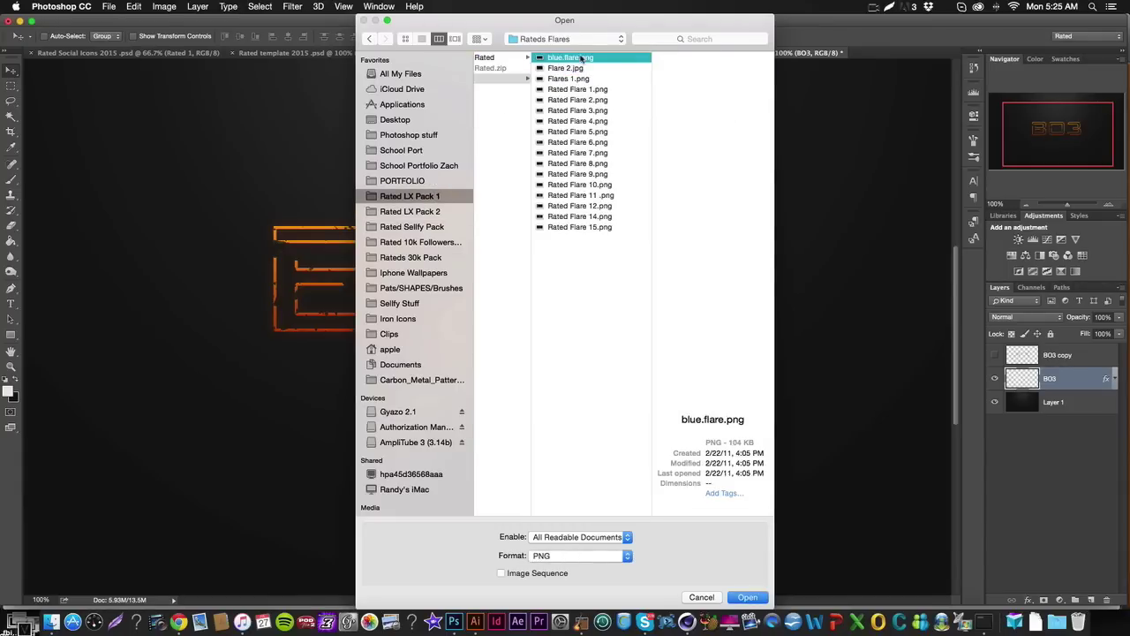
double_click(581, 58)
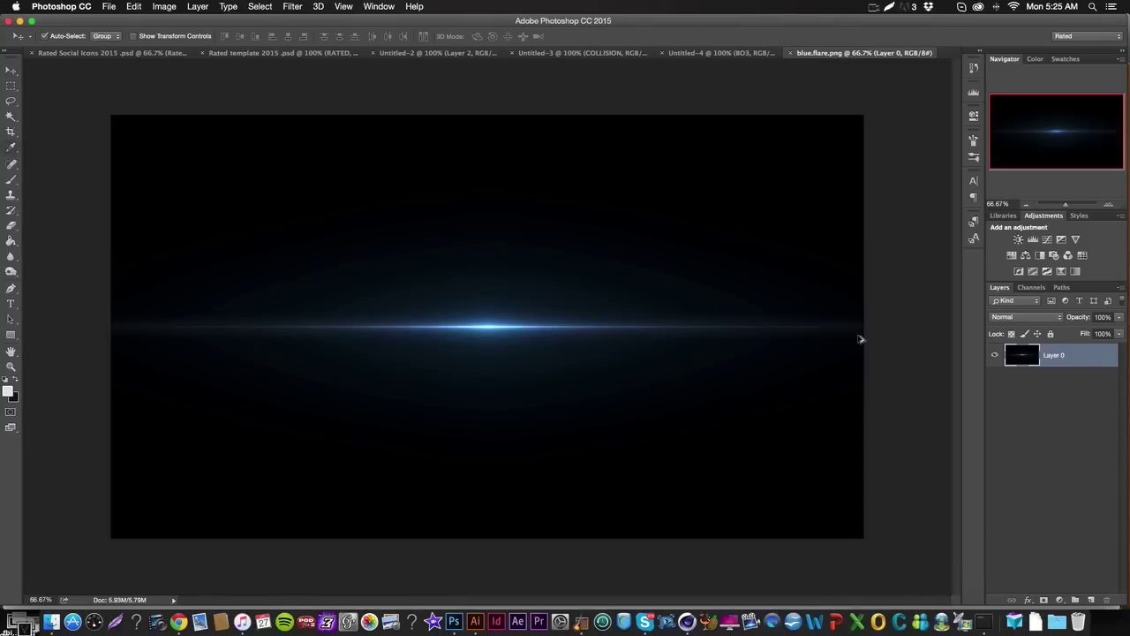
key(super+u)
double_click(870, 331)
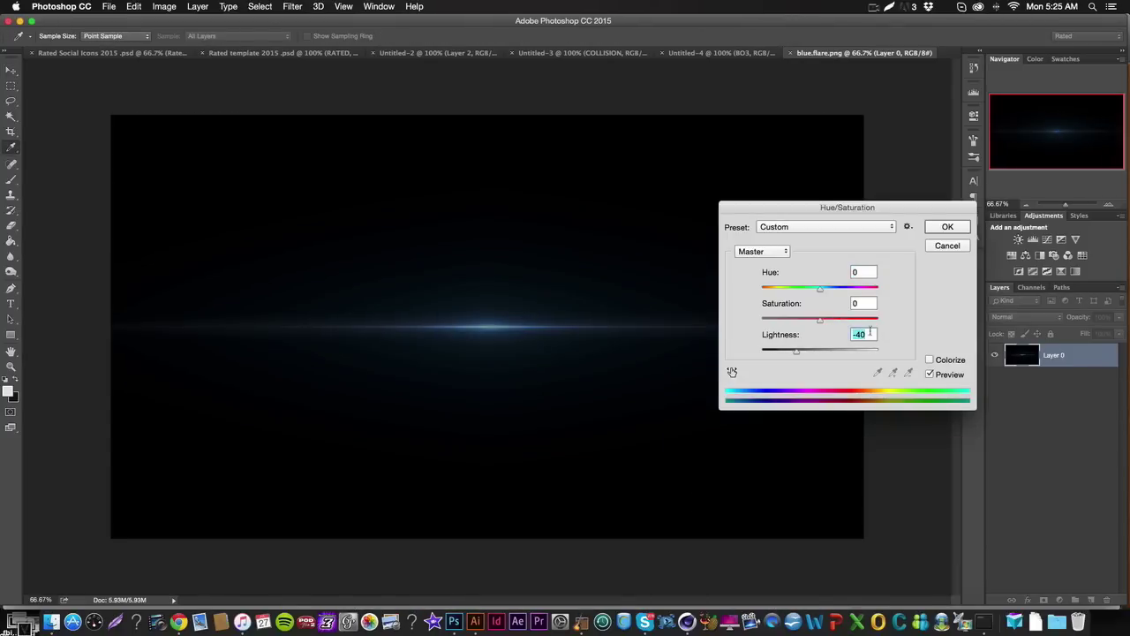
text(0)
drag(844, 291, 761, 292)
click(948, 226)
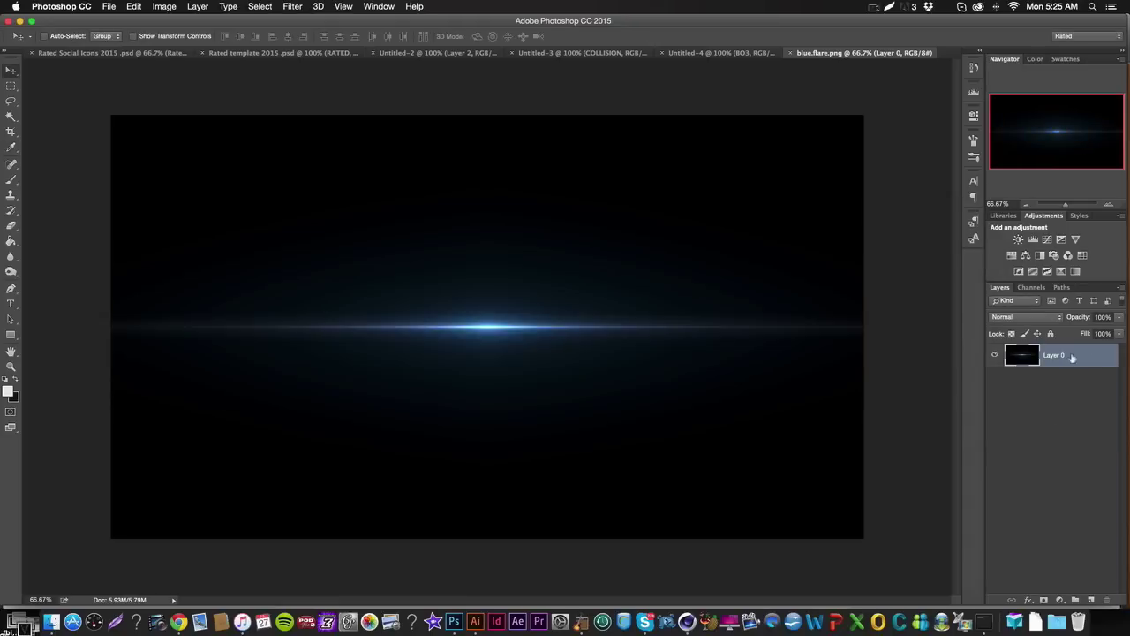
Step: Colorize the blue flare to a reddish orange with Hue/Saturation, using a saturation of 50
key(super+u)
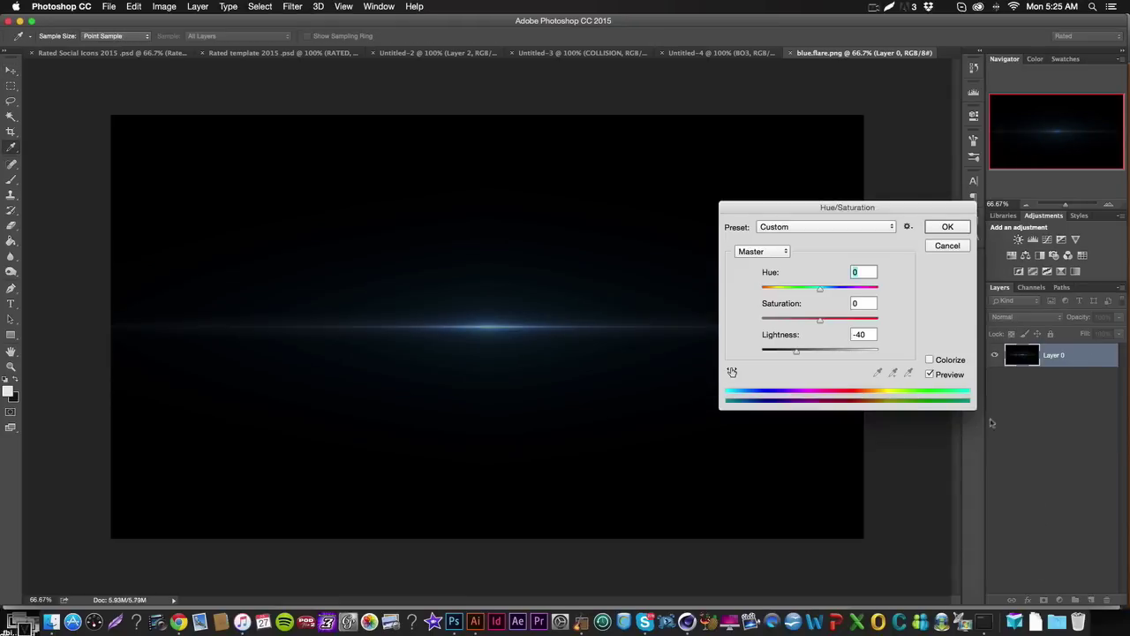
click(930, 360)
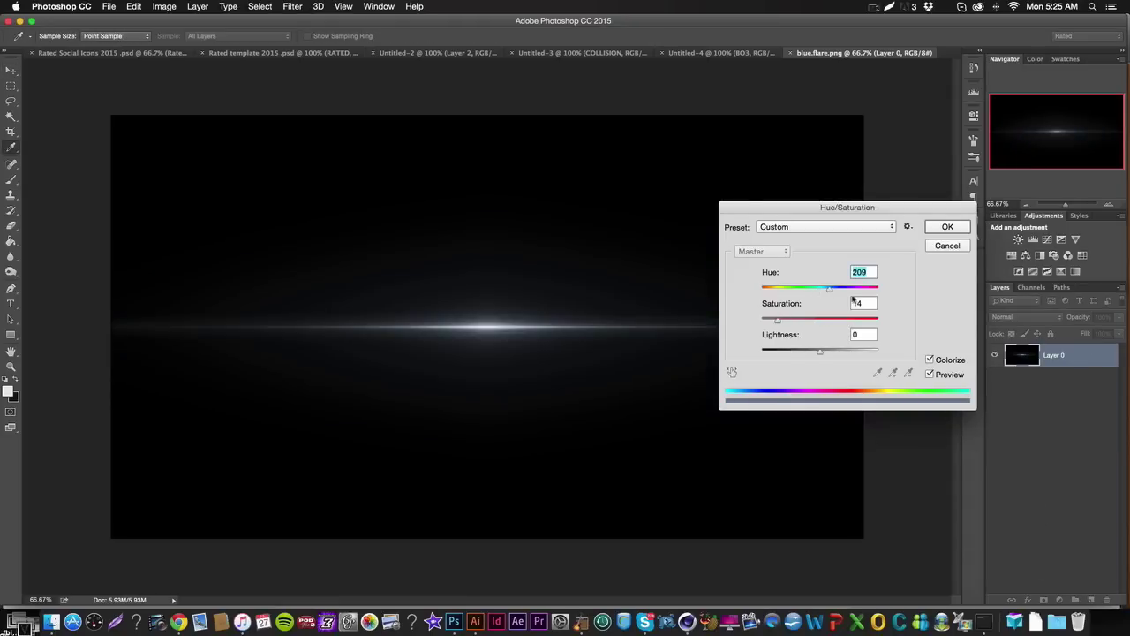
double_click(854, 303)
text(0)
drag(829, 290, 773, 291)
double_click(859, 303)
text(50)
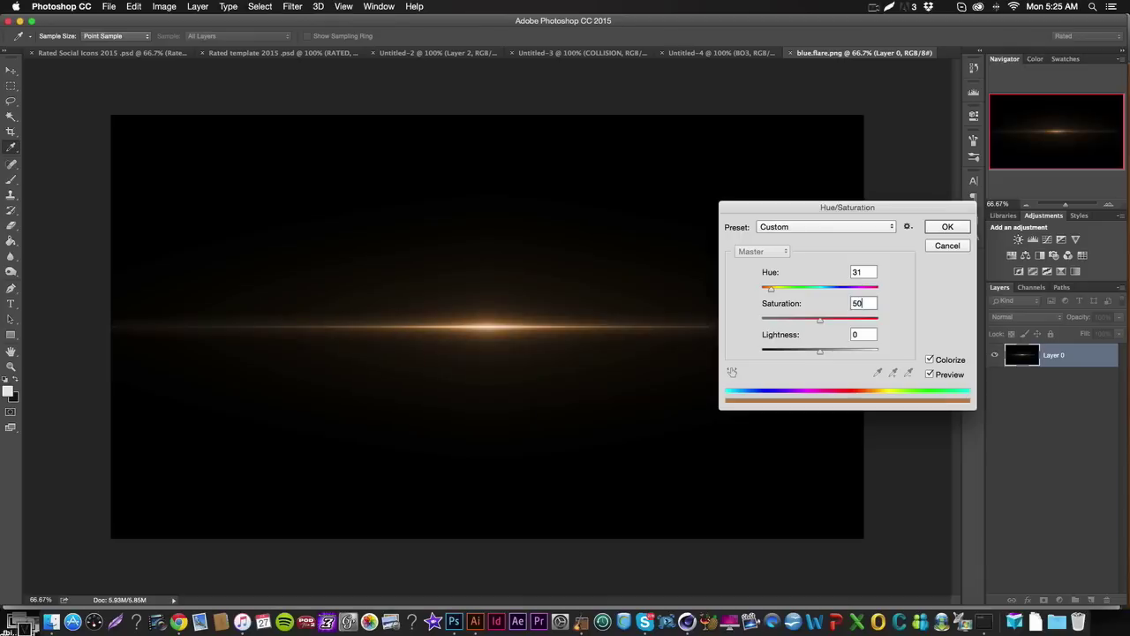
drag(772, 291, 767, 294)
key(Return)
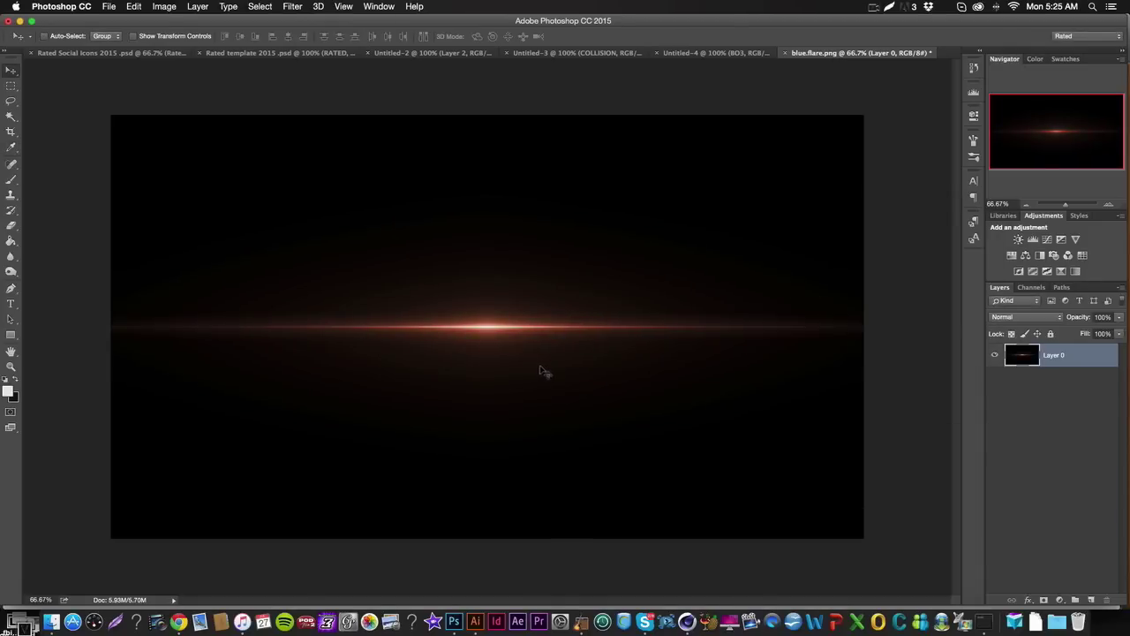
Step: Bring the orange flare into the Untitled-4 document and scale it down to about the width of two letters
drag(546, 329, 616, 297)
key(super+t)
drag(833, 355, 530, 340)
drag(892, 549, 383, 300)
key(Return)
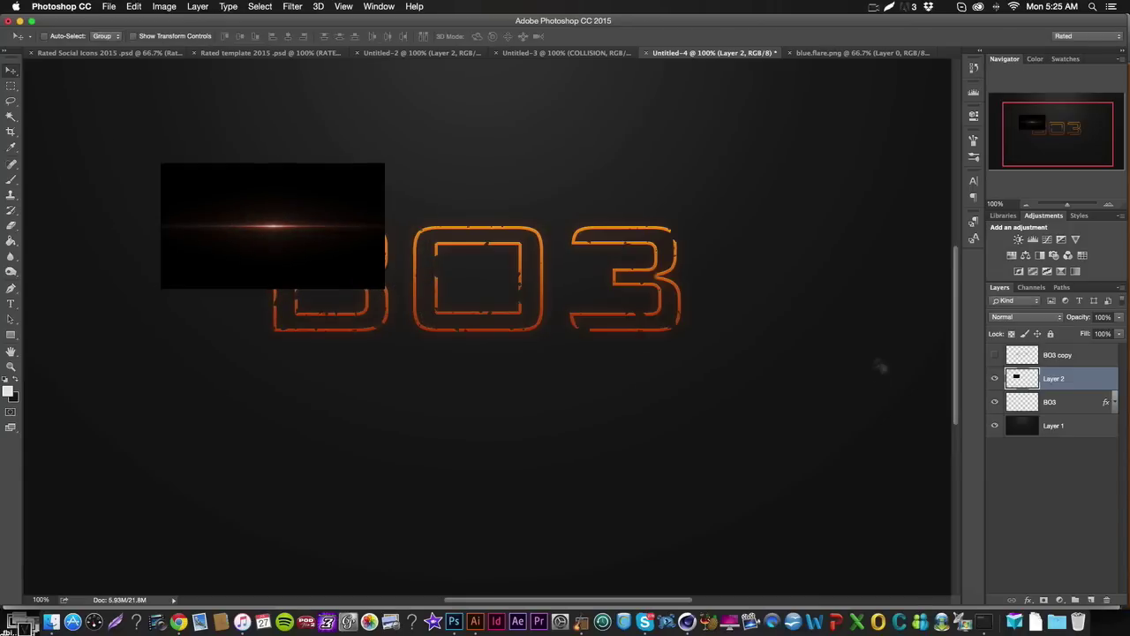
Step: Set the flare layer to Linear Dodge (Add) and align it with the bottom edge of the letter B
click(1015, 318)
click(1025, 420)
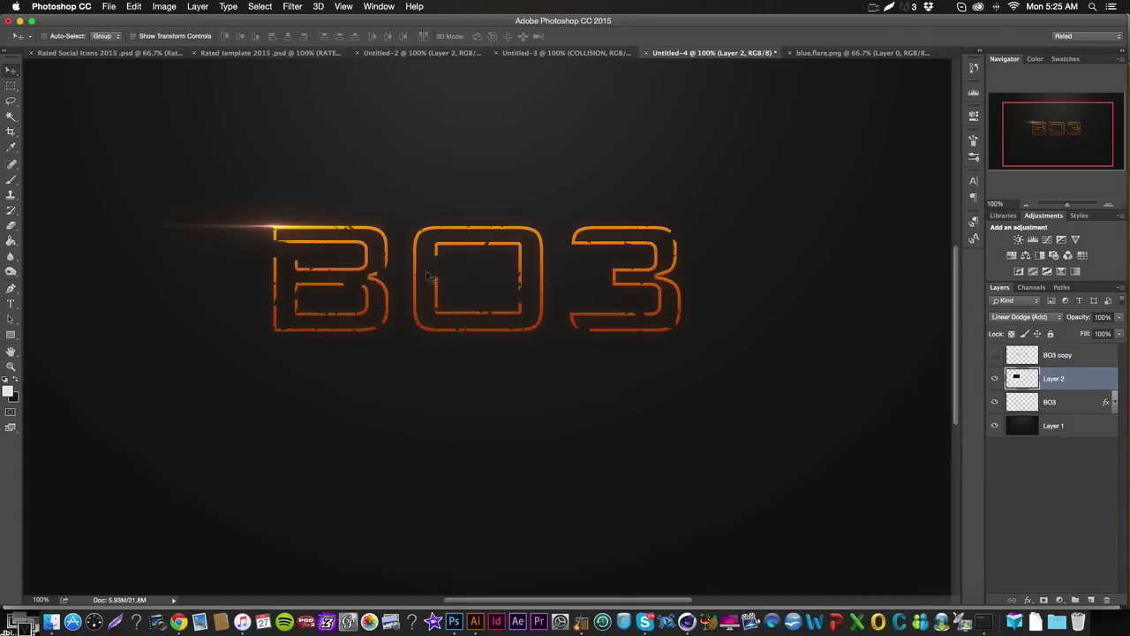
drag(366, 269, 424, 359)
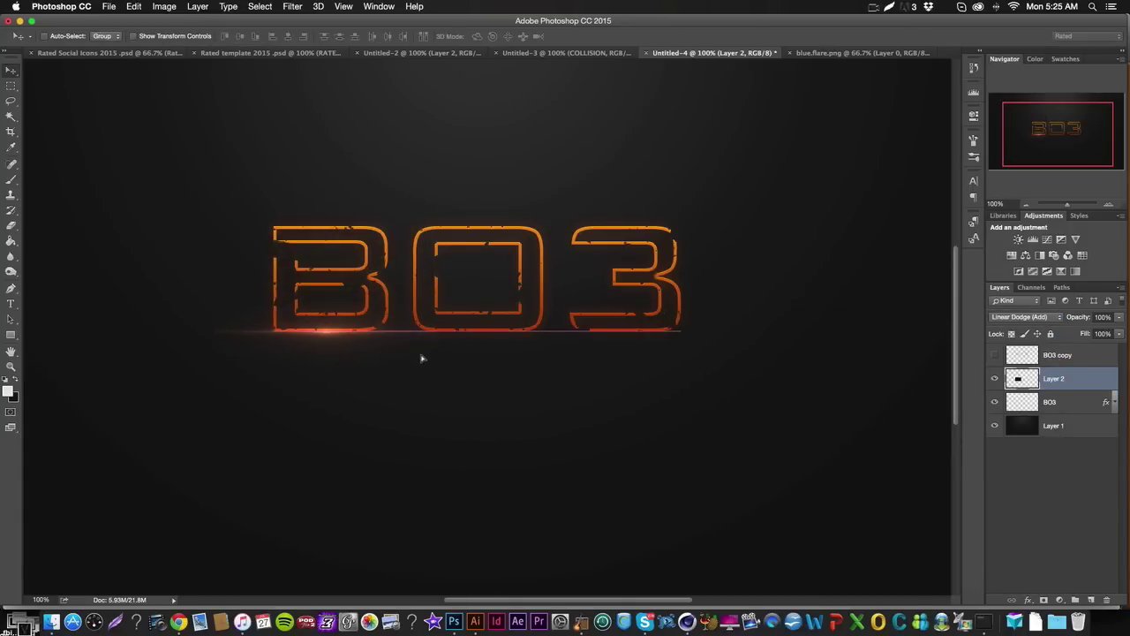
key(Up)
key(Up)
key(Up)
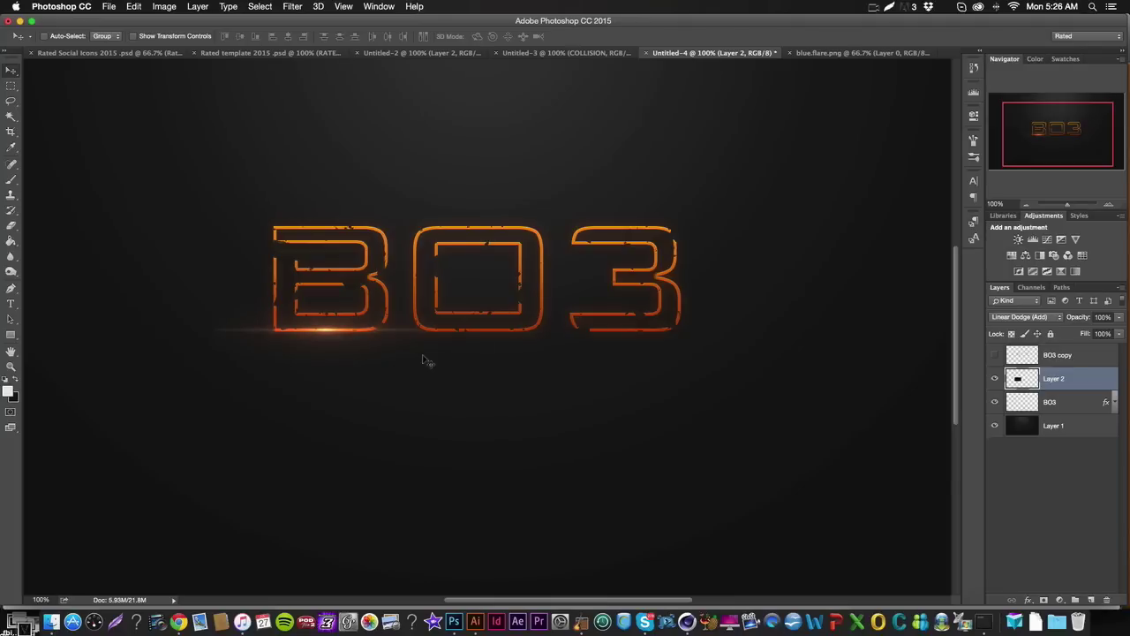
Step: Erase the flare's ends beyond the letter B with a soft round 200 px eraser brush at 0% hardness
click(11, 226)
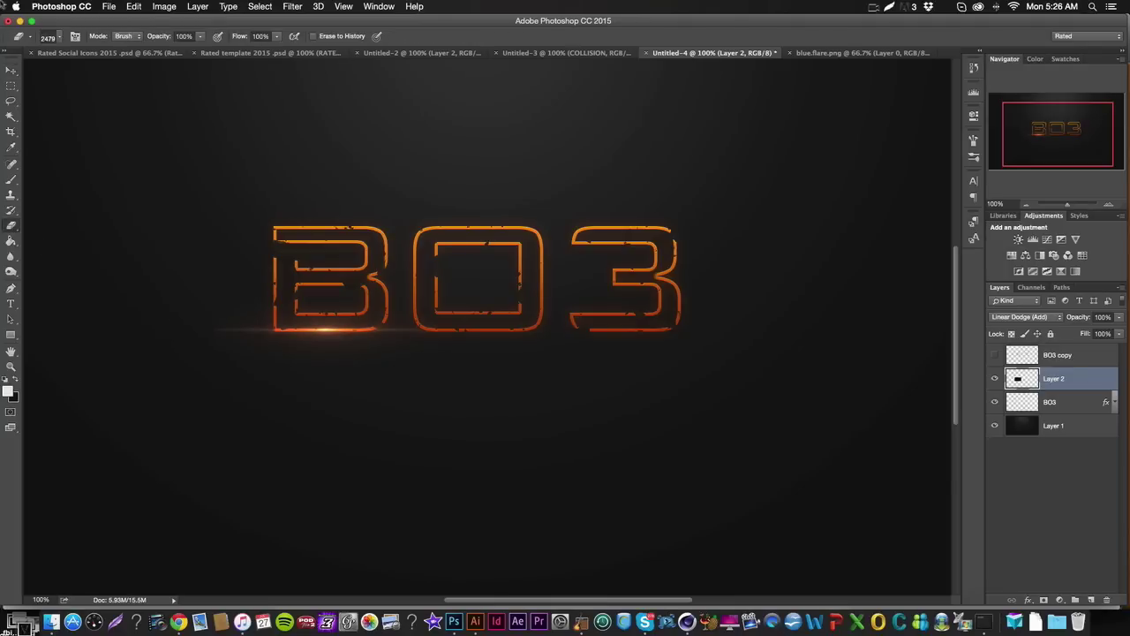
click(53, 36)
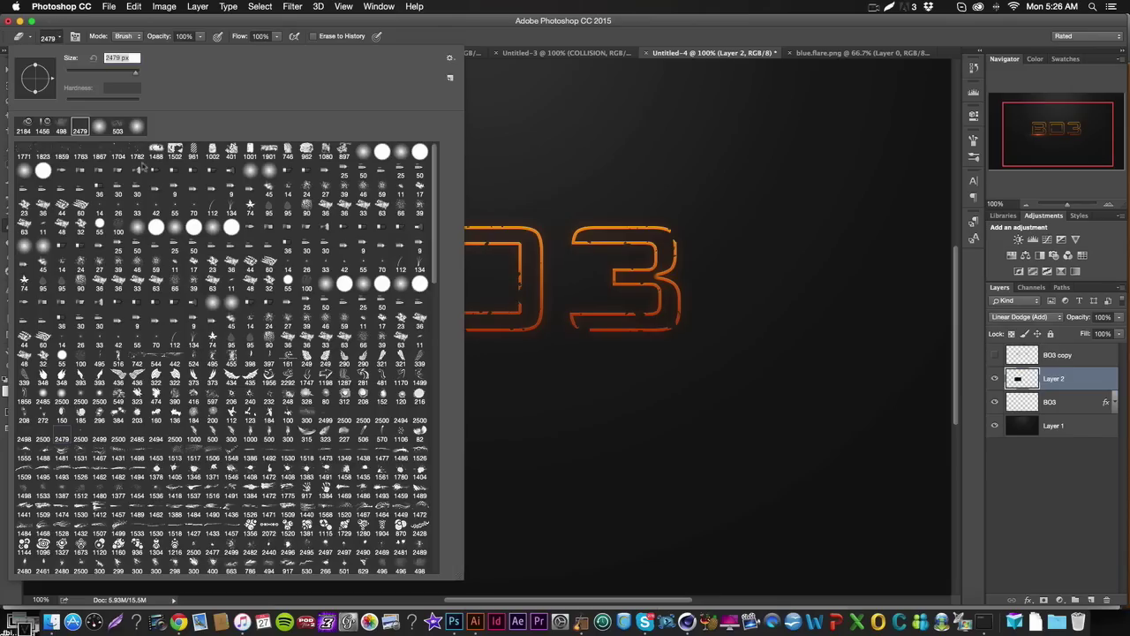
click(99, 126)
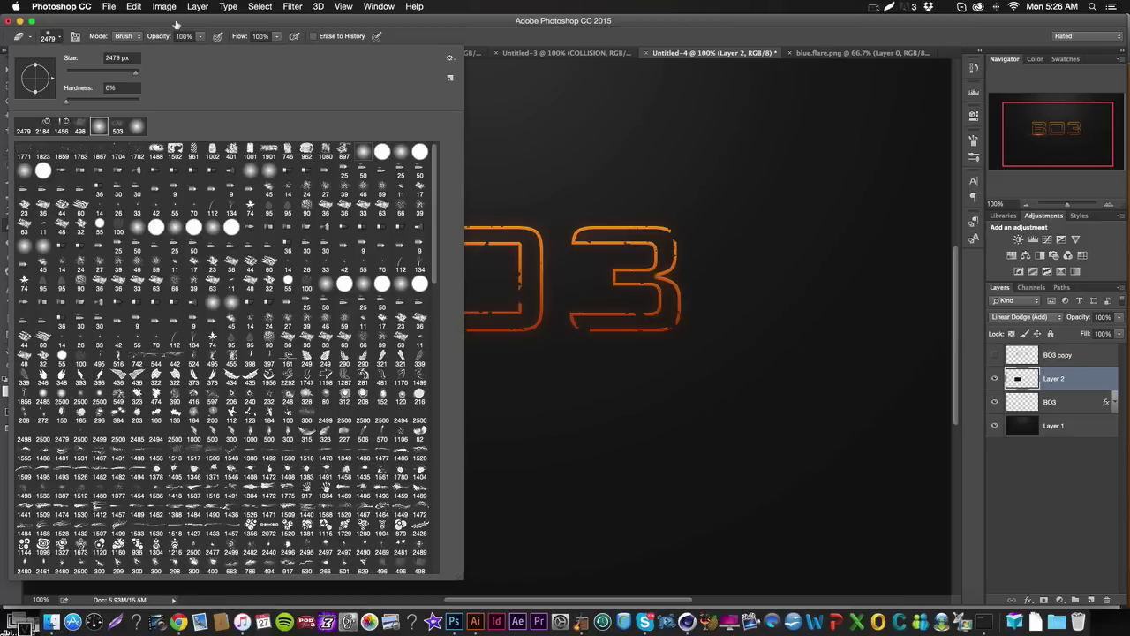
click(177, 24)
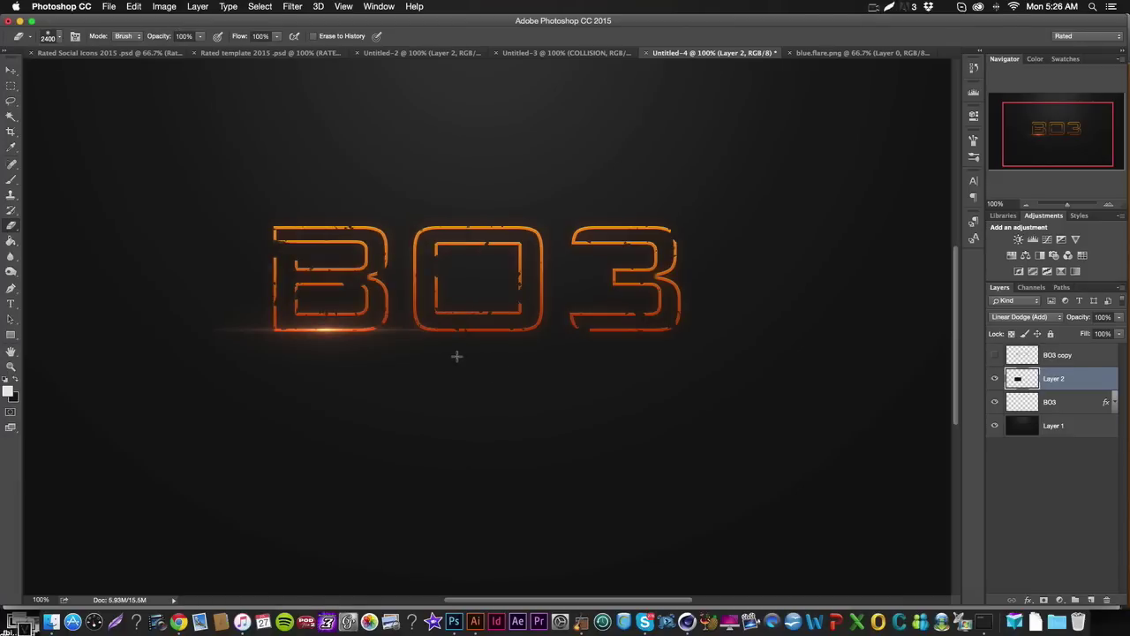
key(bracketleft)
key(bracketleft)
key(bracketleft)
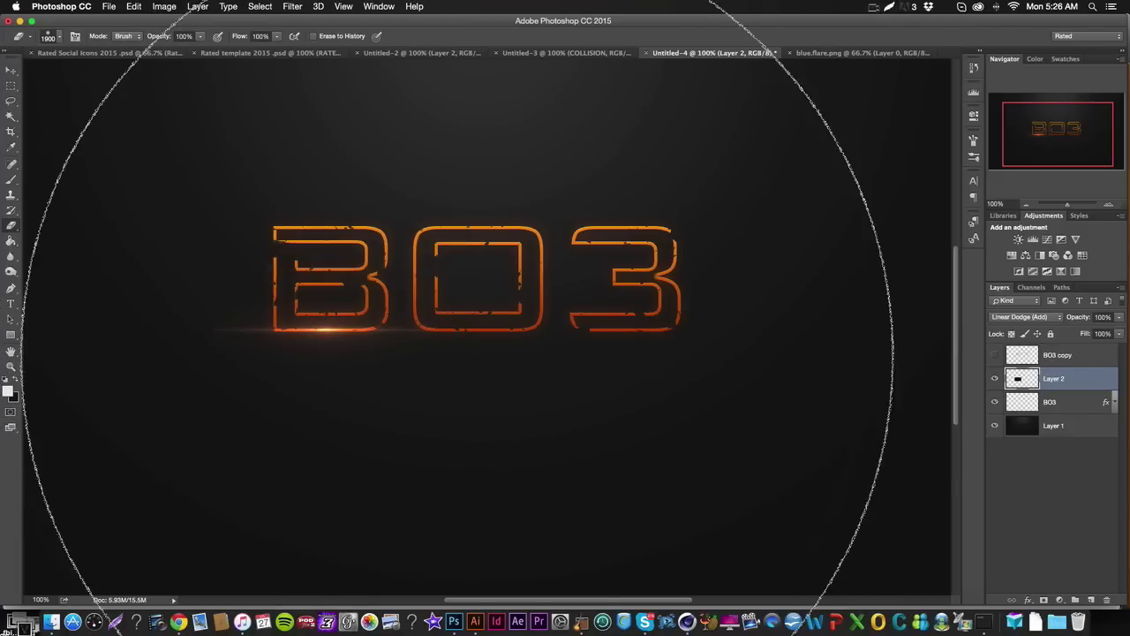
key(bracketleft)
key(bracketleft)
key(bracketleft)
key(bracketleft)
key(bracketleft)
key(bracketleft)
key(bracketleft)
key(bracketleft)
key(bracketleft)
key(bracketleft)
key(bracketleft)
key(bracketleft)
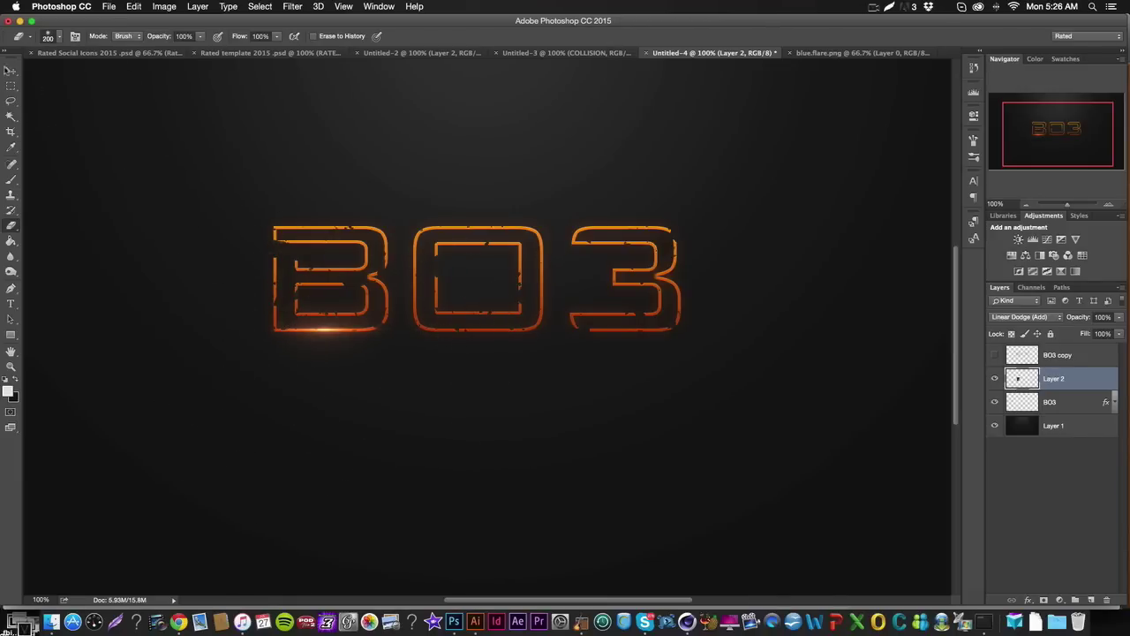
Step: Duplicate the flare onto the inner bottom line of the B and trim the copy with a 100 px soft eraser
click(11, 71)
mouse_move(344, 353)
mouse_down()
mouse_move(343, 364)
mouse_move(352, 341)
mouse_move(354, 350)
mouse_up()
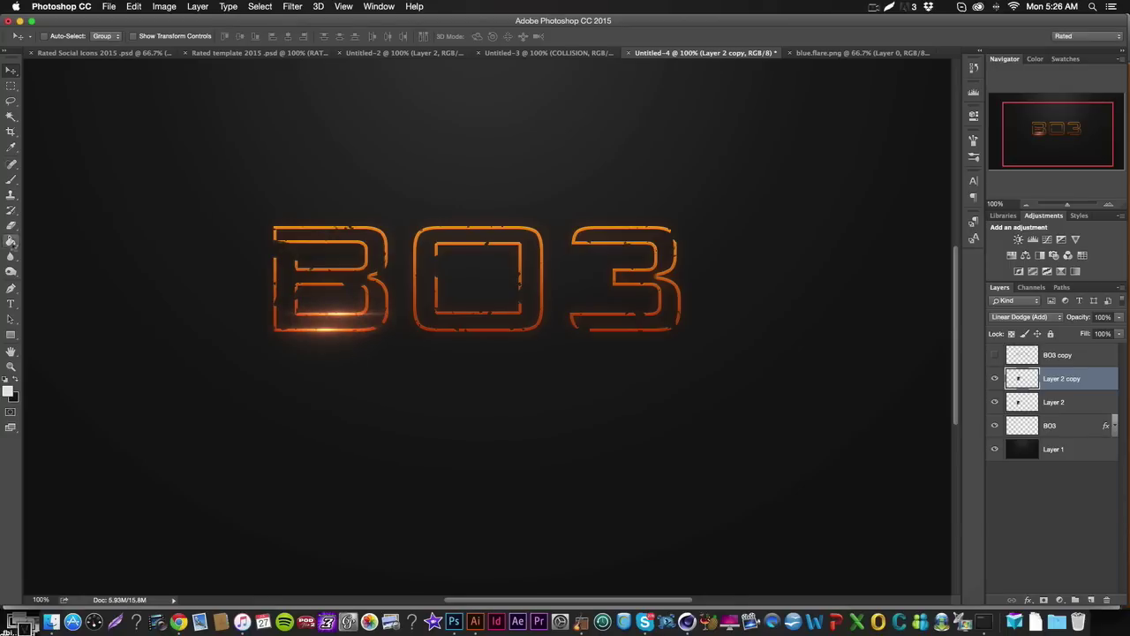
click(10, 226)
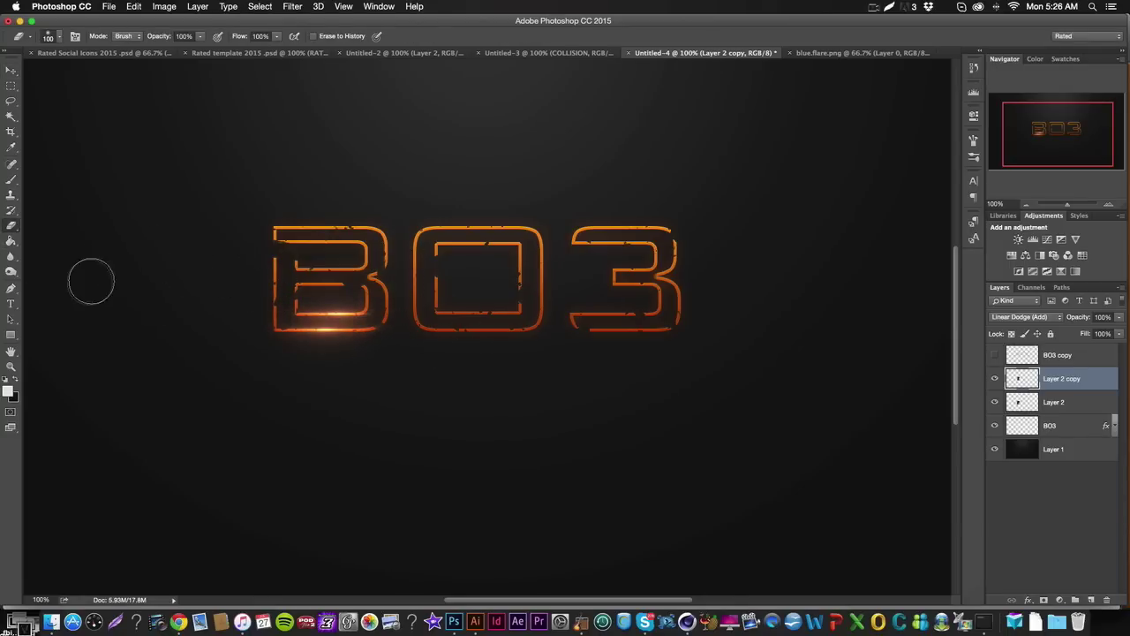
Step: Duplicate the flare again and align the copy with the upper line of the B's lower opening
click(11, 179)
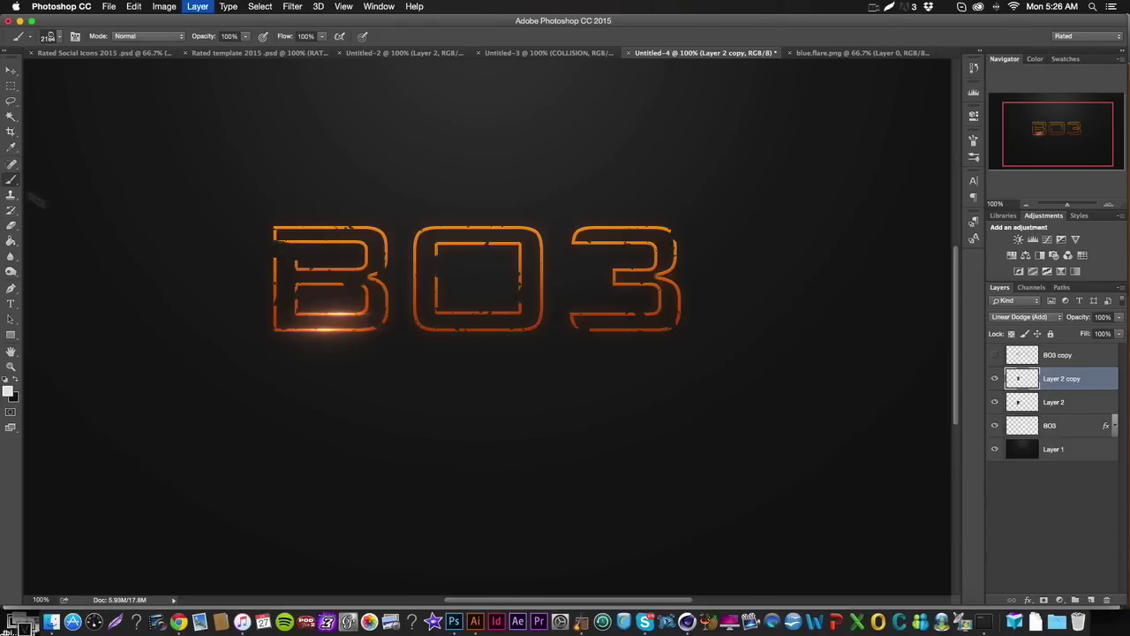
key(super+j)
click(319, 274)
key(super+z)
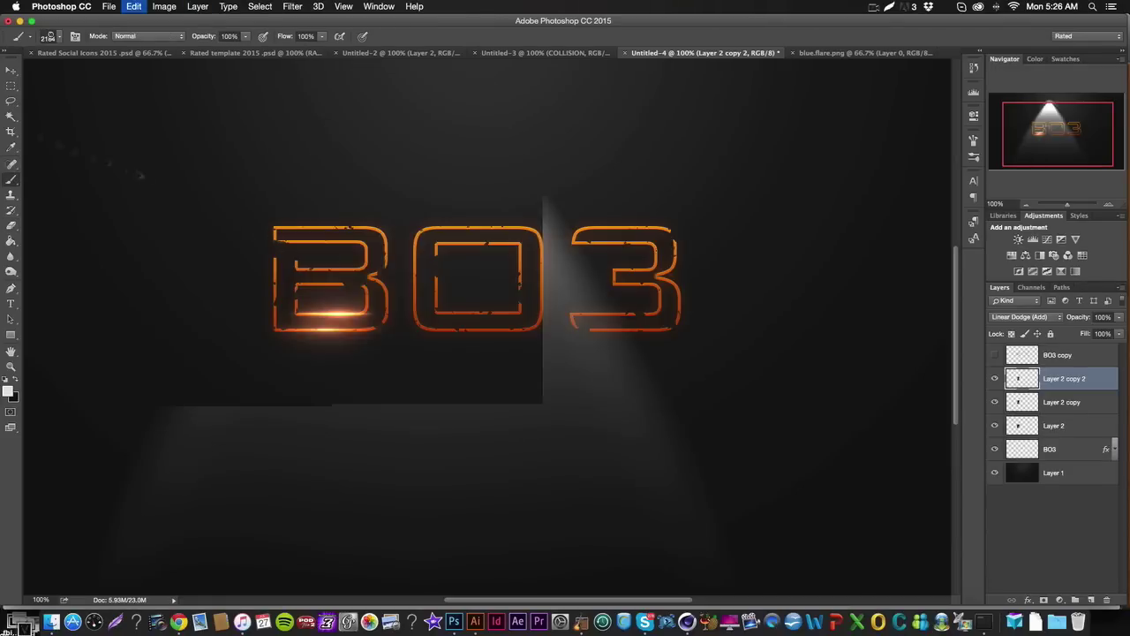
key(v)
drag(353, 320, 357, 333)
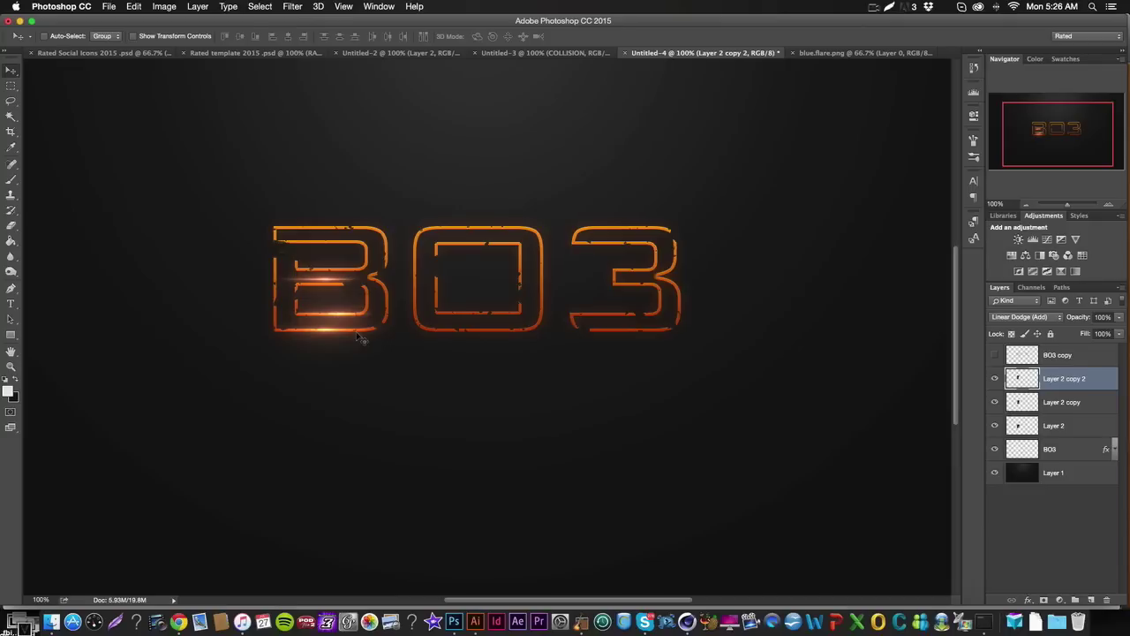
key(Down)
key(Down)
key(Down)
key(Down)
key(Down)
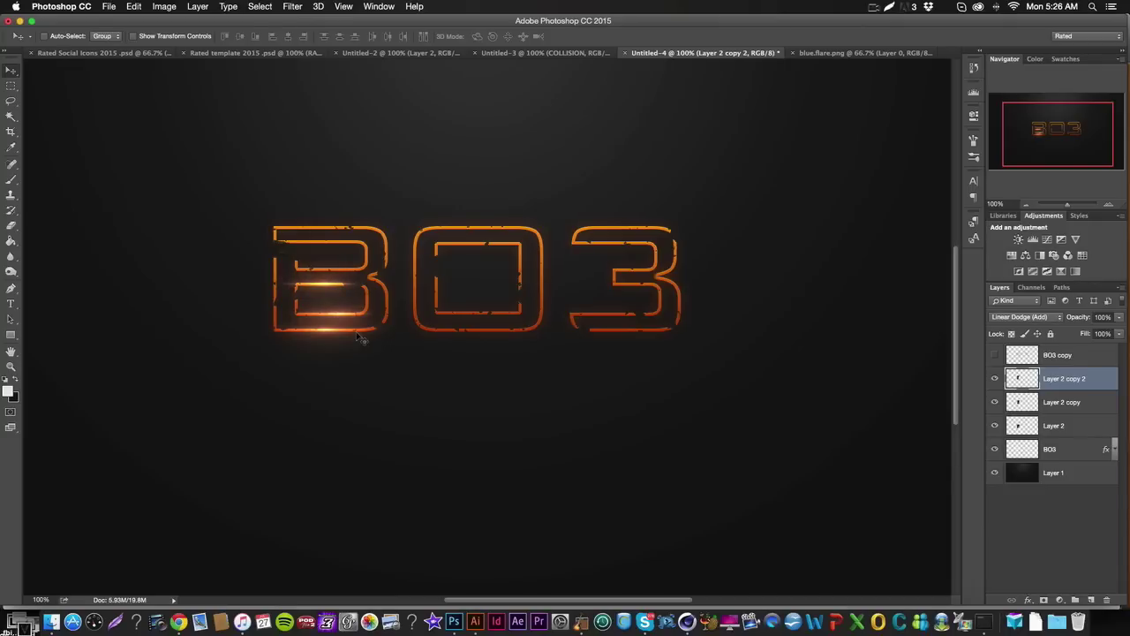
Step: Duplicate the flare, rotate the copy to vertical and place it along the B's left edge
key(super+j)
drag(346, 314, 289, 333)
key(ctrl+t)
mouse_move(341, 207)
mouse_down()
mouse_move(247, 167)
mouse_move(278, 165)
mouse_up()
key(Return)
scroll(329, 323, up, 1)
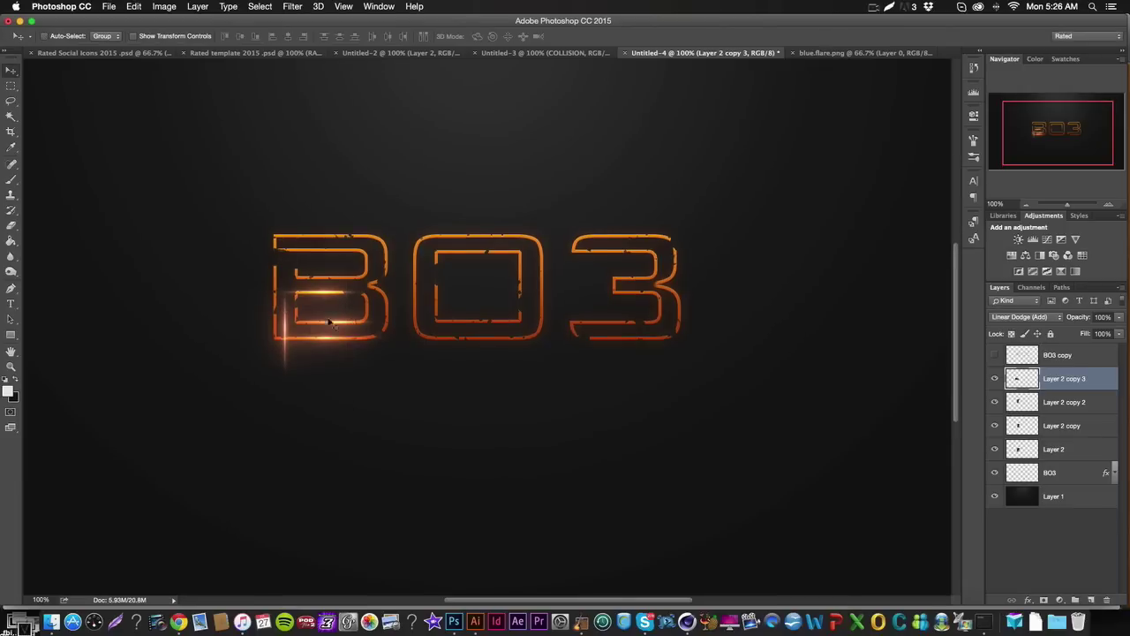
drag(315, 297, 307, 254)
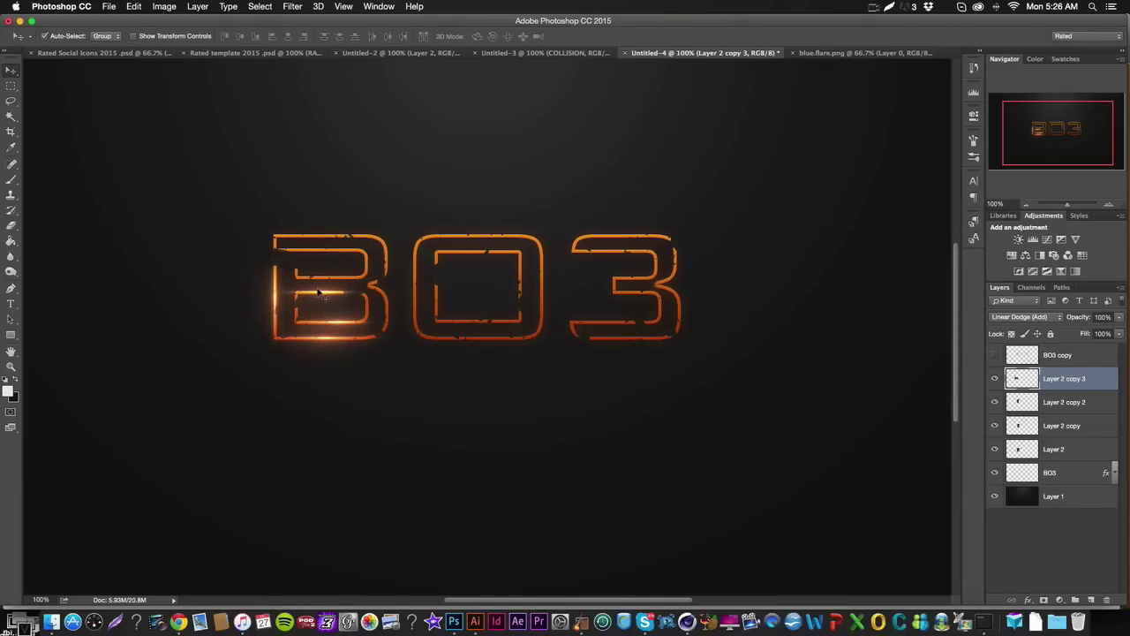
Step: Add two more horizontal flare copies, one on the B's top edge and one on the lower line of its upper opening
key(super+j)
mouse_move(331, 360)
mouse_down()
mouse_move(375, 319)
mouse_move(393, 409)
mouse_move(321, 445)
mouse_move(273, 416)
mouse_move(332, 392)
mouse_up()
key(ctrl+t)
key(Return)
key(Up)
key(Up)
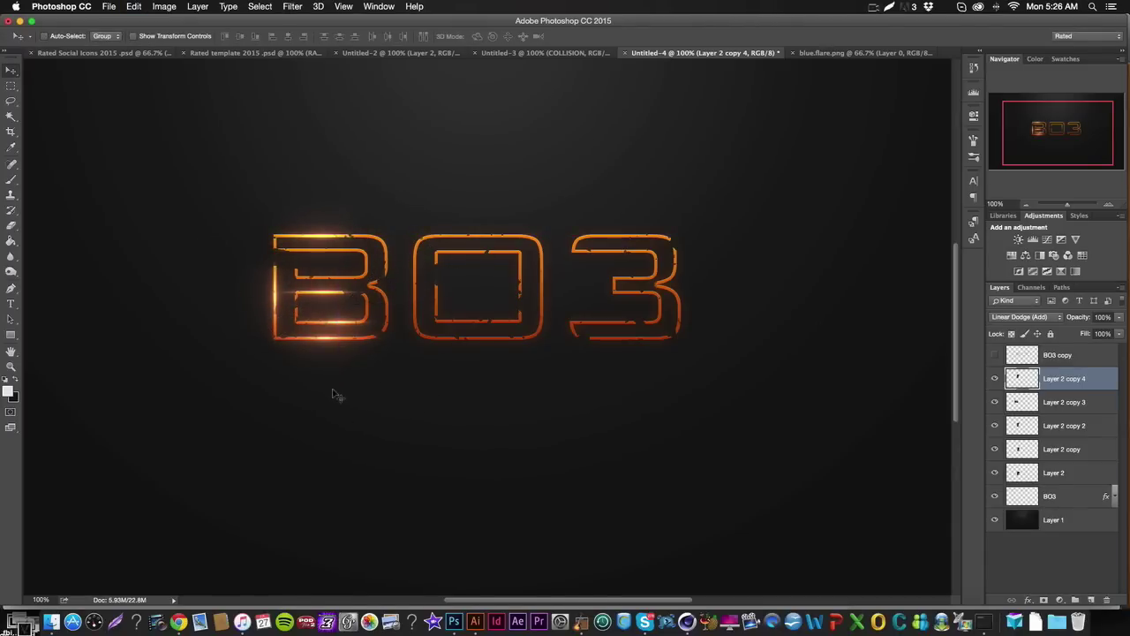
key(super+j)
drag(358, 314, 372, 359)
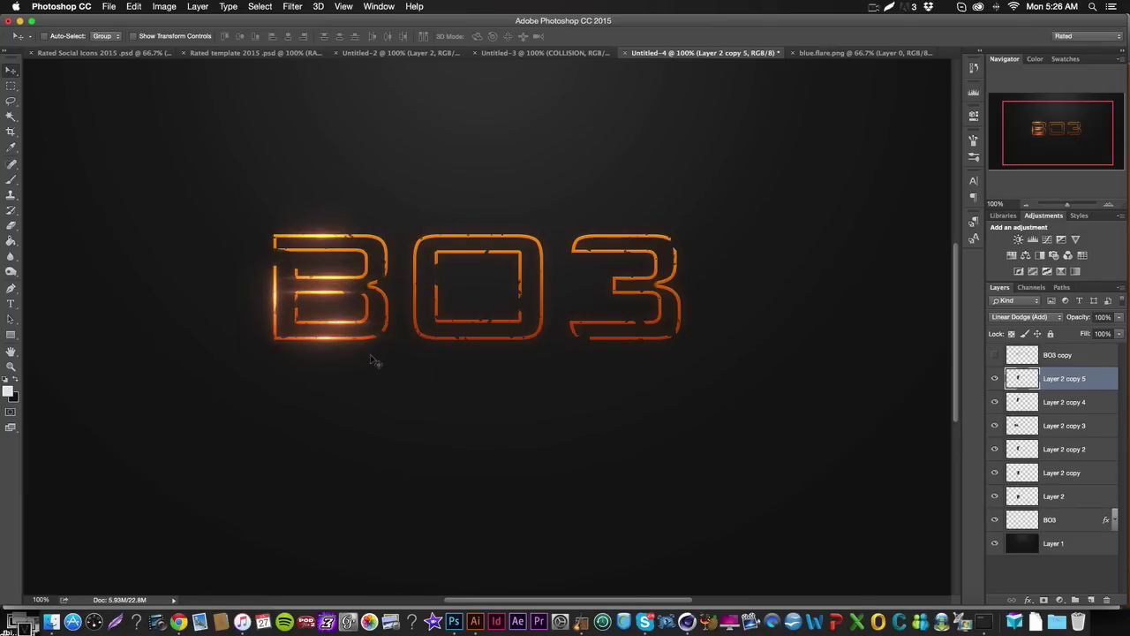
Step: Duplicate the flare, rotate the copy to vertical and place it on the outer right edge of the B's lower bowl
drag(388, 273, 420, 274)
key(ctrl+t)
mouse_move(519, 325)
mouse_down()
mouse_move(424, 162)
mouse_move(451, 159)
mouse_up()
key(Return)
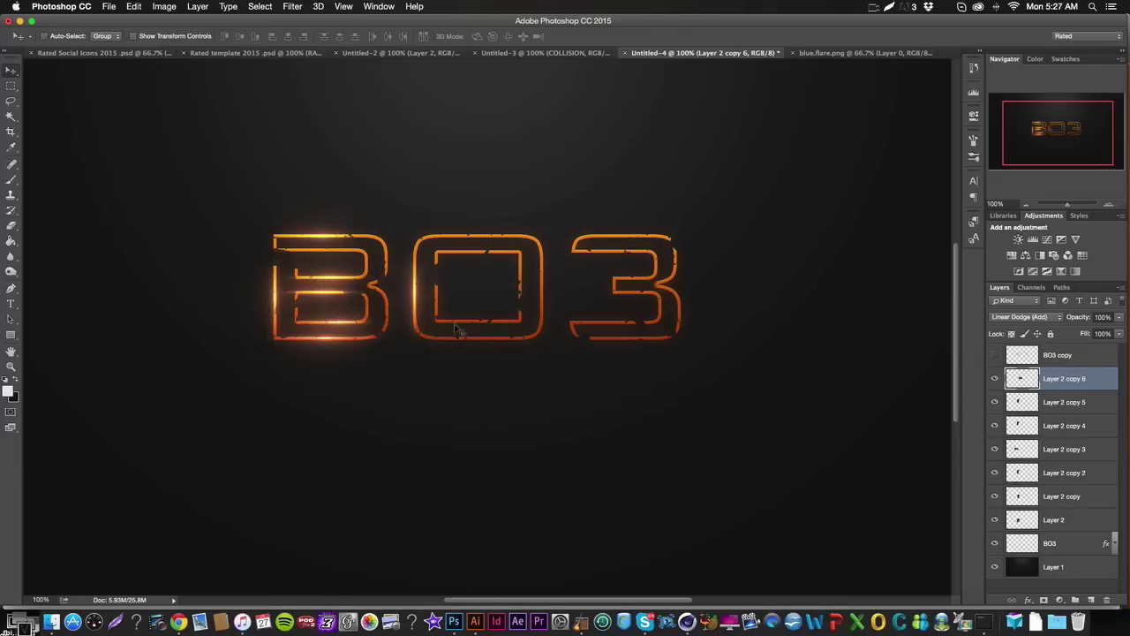
drag(469, 338, 426, 342)
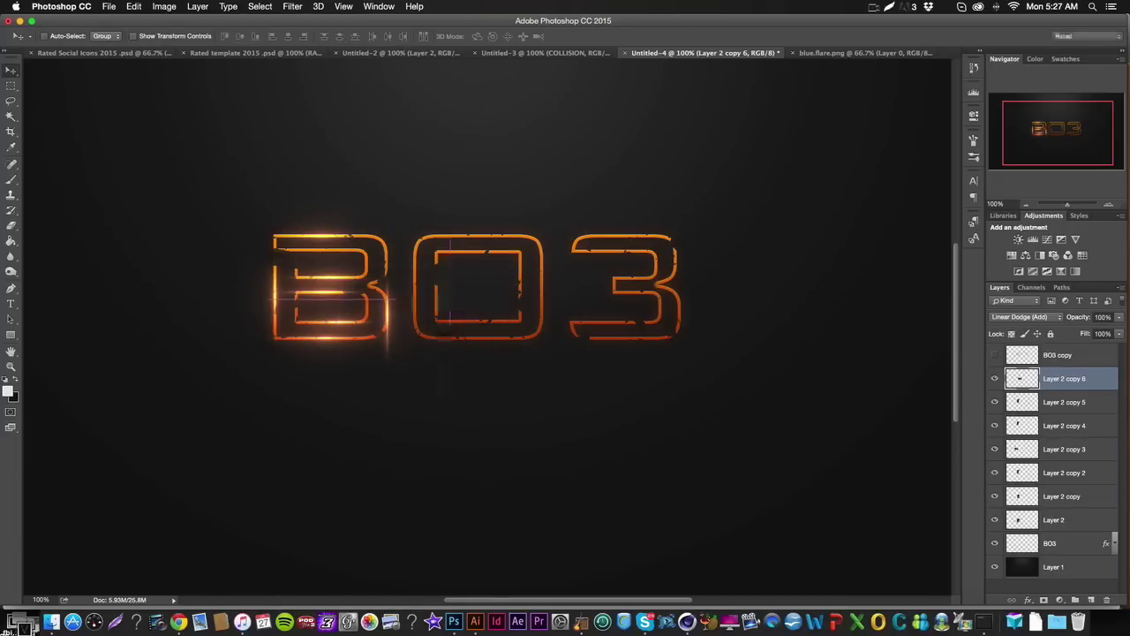
Step: Trim the overhanging ends of the vertical flare on the B's lower right edge with a 60 px eraser
click(11, 225)
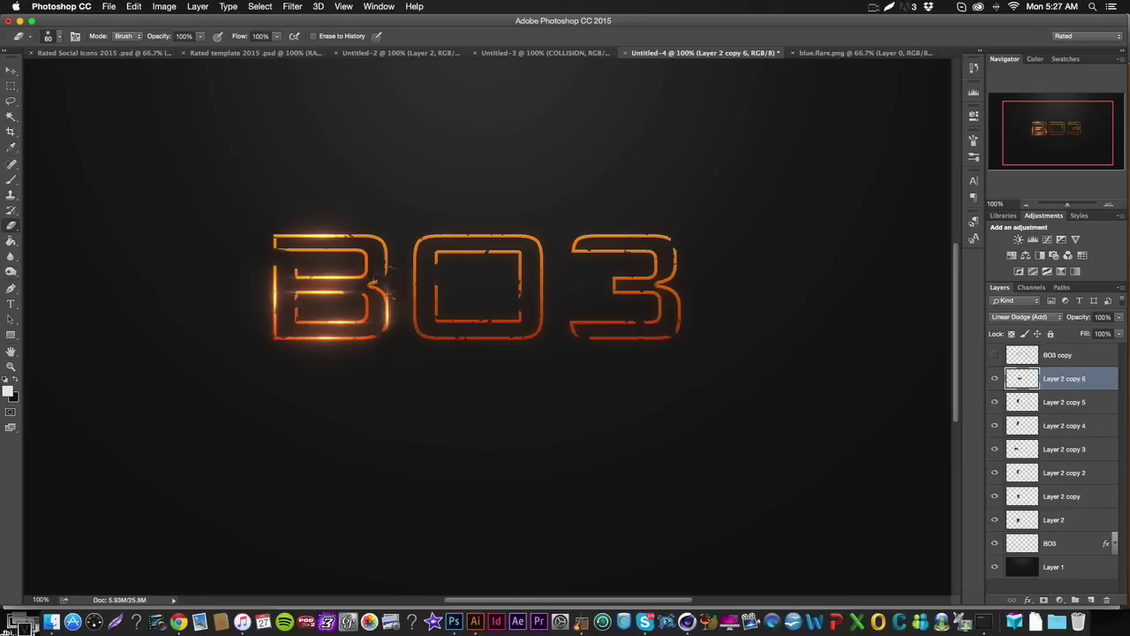
click(12, 180)
click(11, 70)
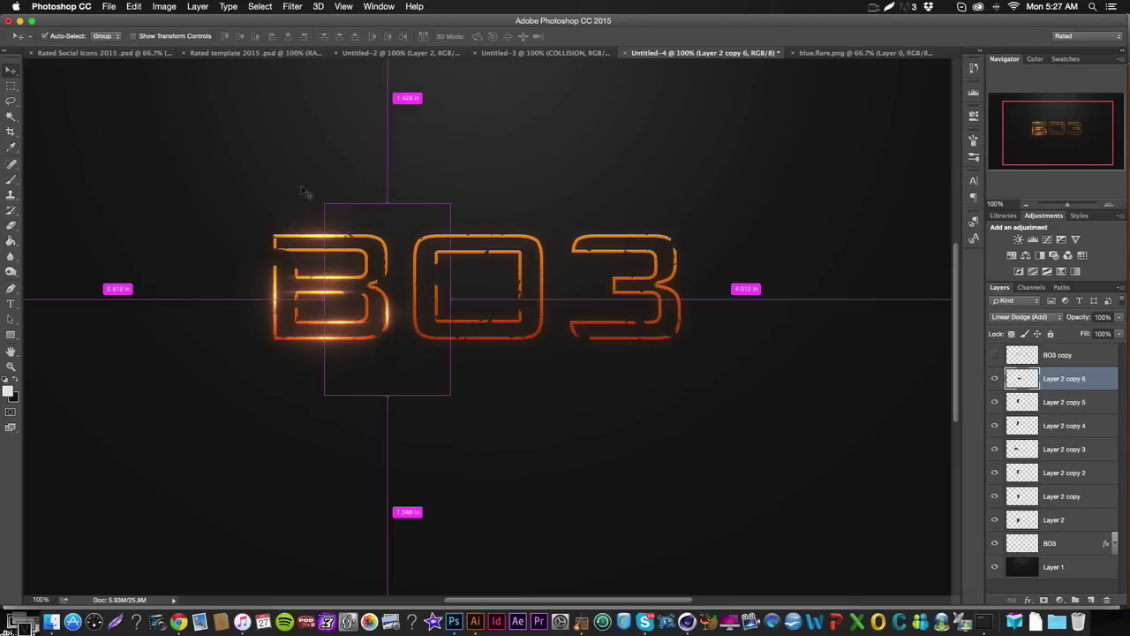
Step: Add three vertical flare copies, one on the B's upper right edge and one on the right line of each opening
key(super+j)
drag(402, 320, 374, 305)
key(super+j)
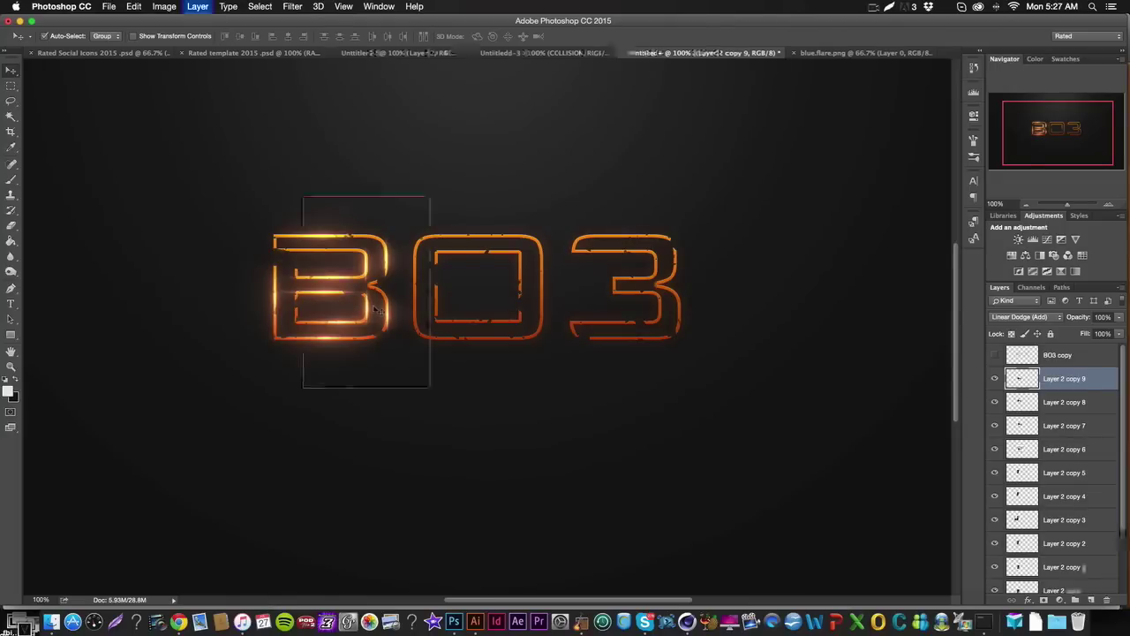
Step: Duplicate the vertical flare, rotate the copy -90° to horizontal and place it on the upper line of the B's upper opening
drag(375, 306, 334, 254)
key(super+t)
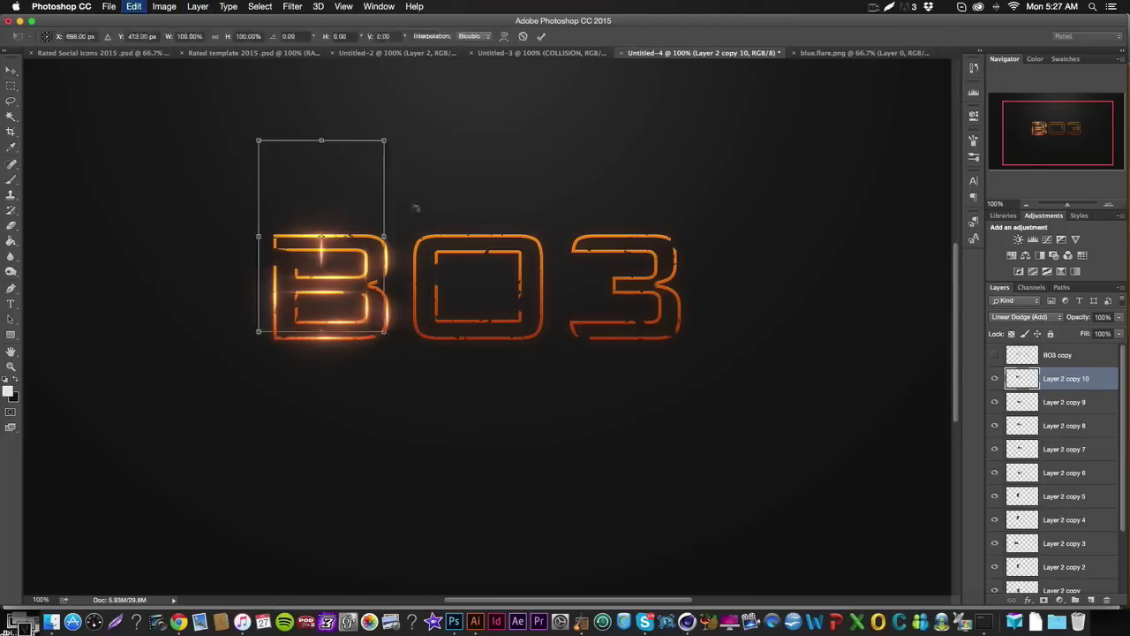
drag(416, 209, 313, 125)
key(Return)
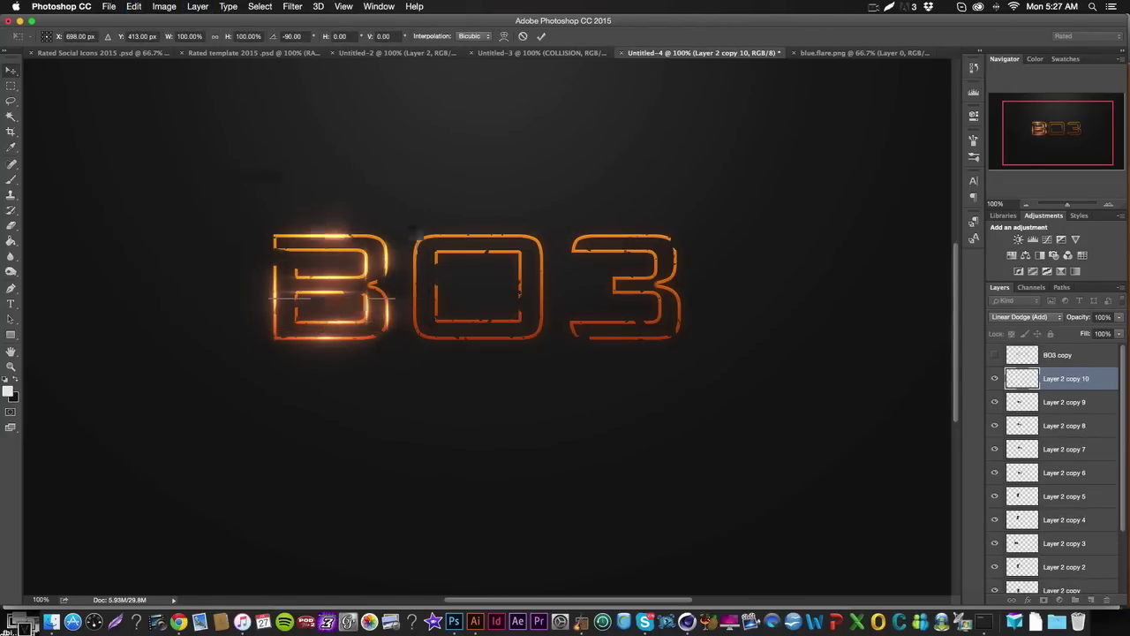
drag(359, 221, 358, 230)
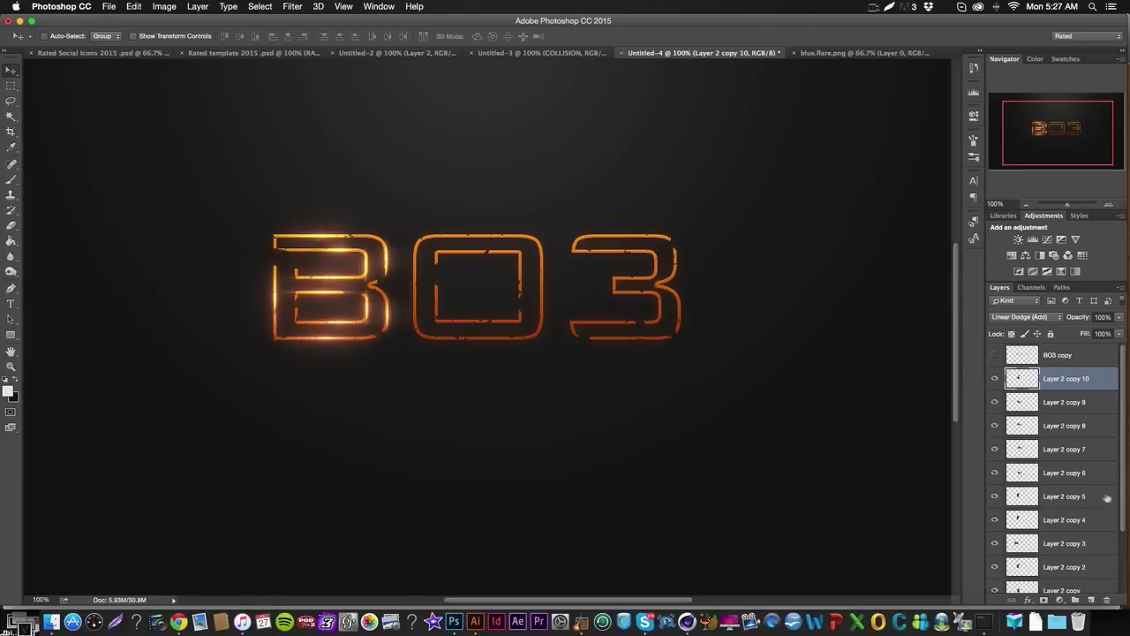
Step: Apply a black Color Overlay at 100% opacity to the background layer, Layer 1
scroll(1108, 499, down, 3)
click(1057, 583)
click(1028, 600)
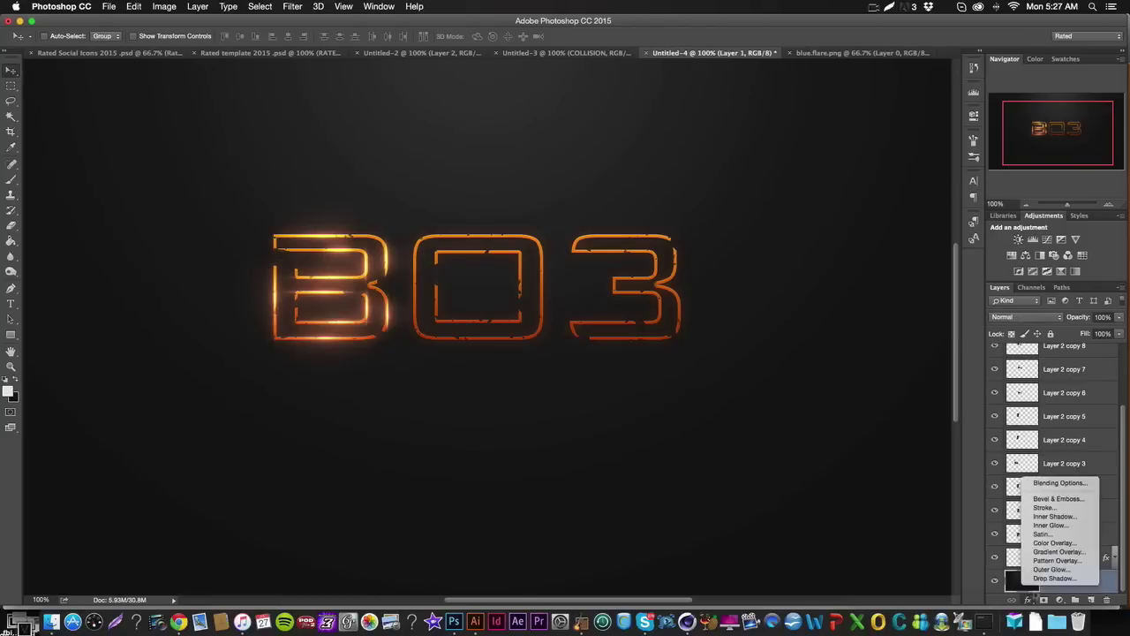
click(1059, 542)
click(618, 149)
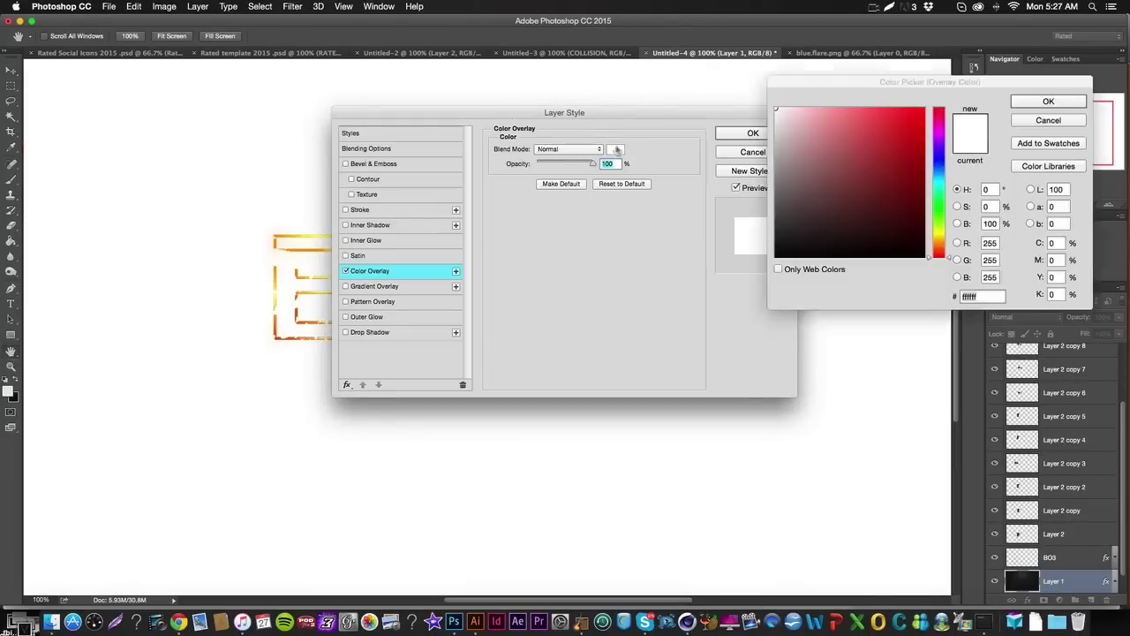
drag(875, 213, 1019, 333)
key(Return)
key(Return)
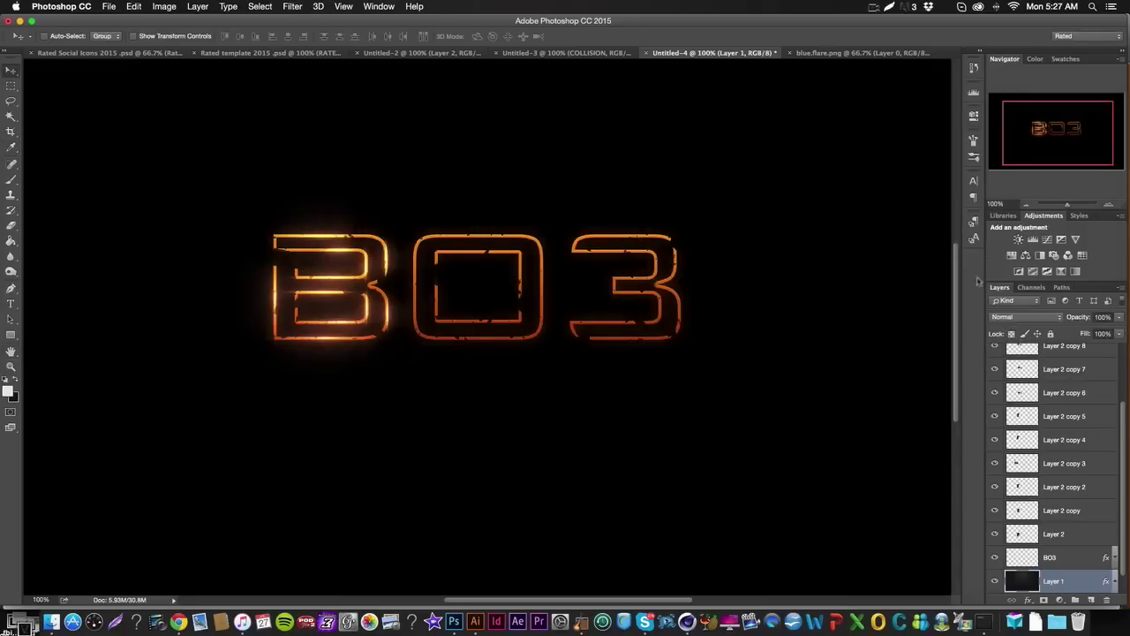
Step: Rasterize the layer style of Layer 1 so the black overlay is baked into the background
right_click(1075, 581)
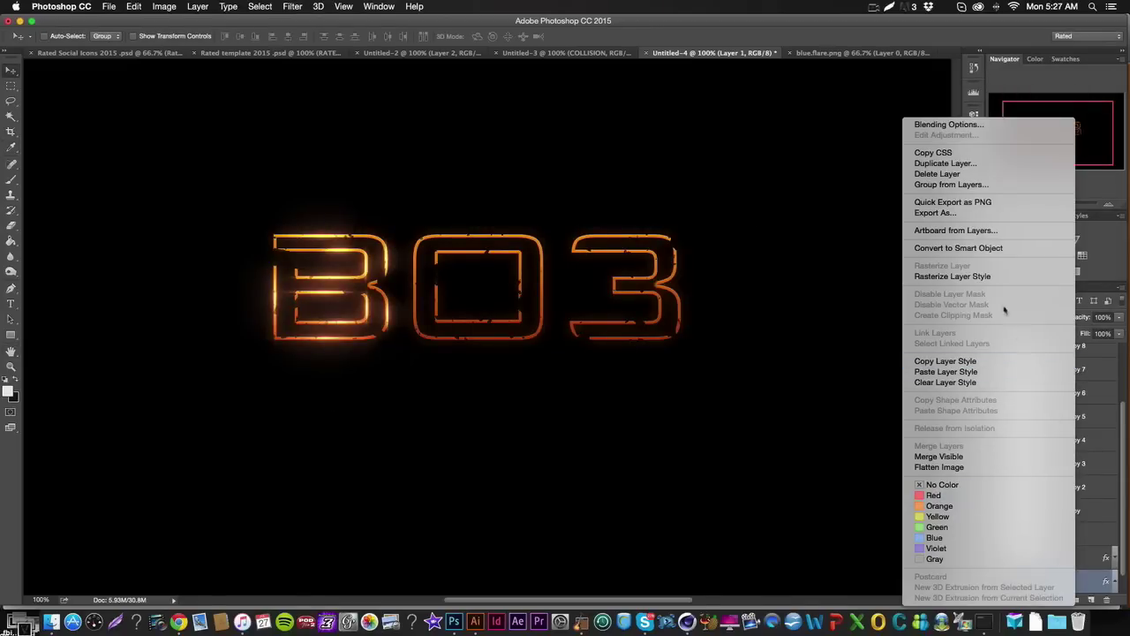
click(994, 276)
right_click(1076, 576)
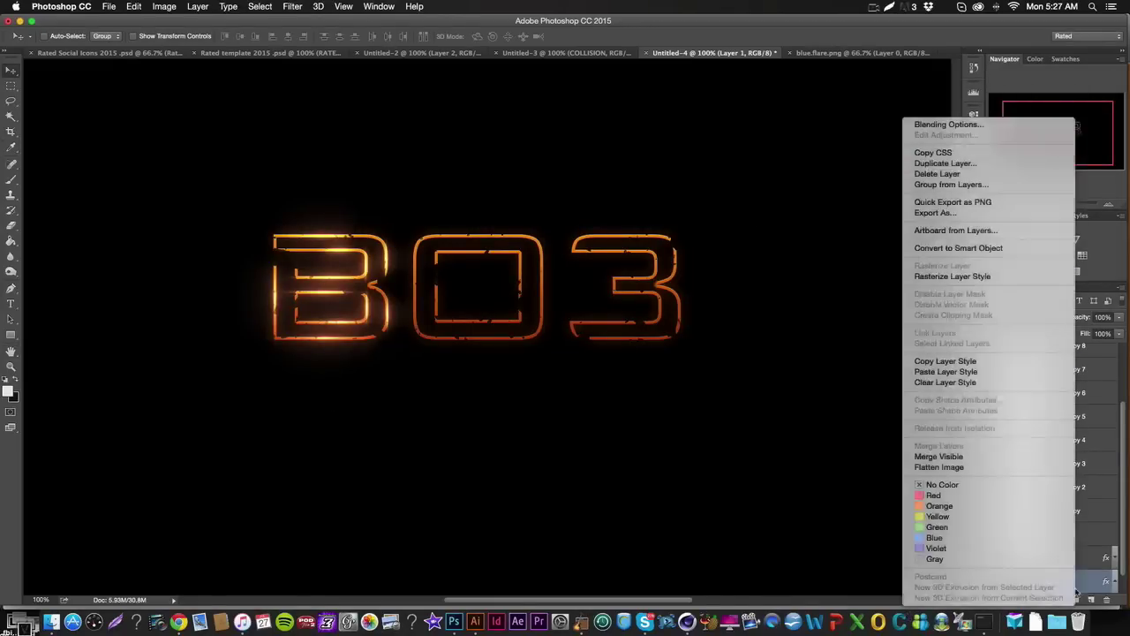
click(982, 275)
scroll(384, 319, left, 5)
scroll(385, 318, right, 3)
scroll(385, 318, up, 1)
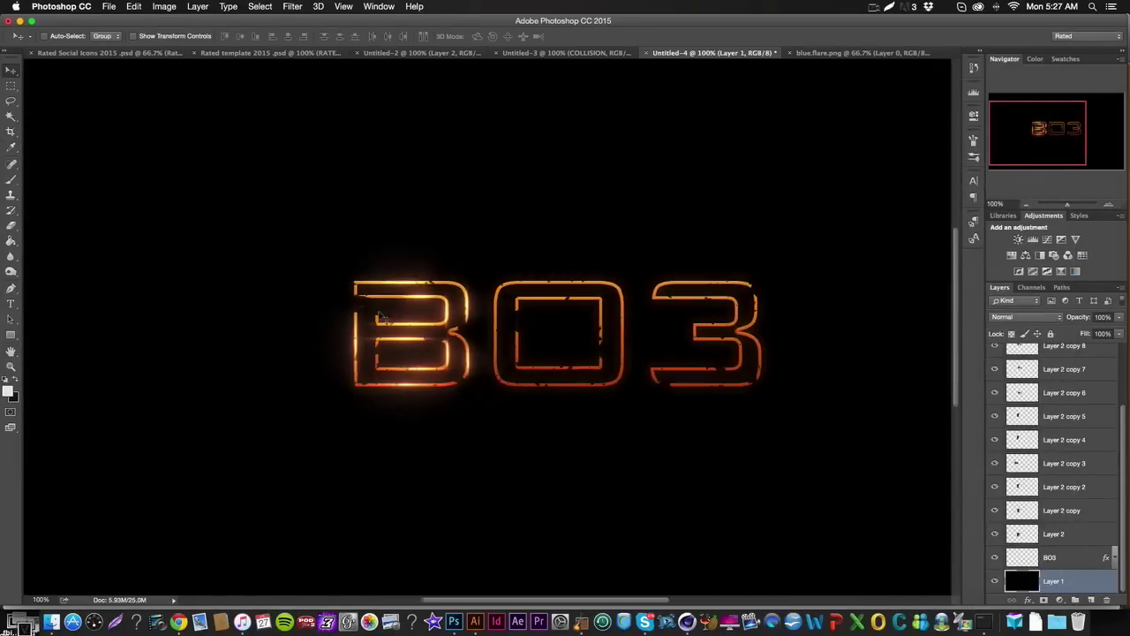
Step: Add a new layer directly above Layer 1, try a white dab with the 2184 px light-cone brush and undo it
click(1092, 600)
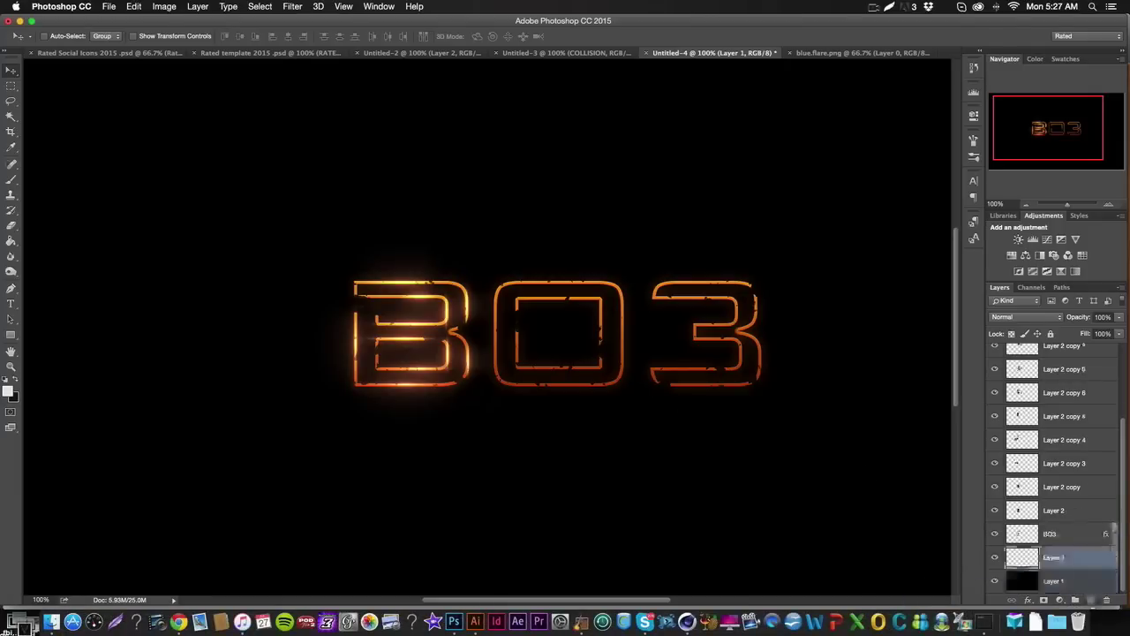
key(b)
click(500, 325)
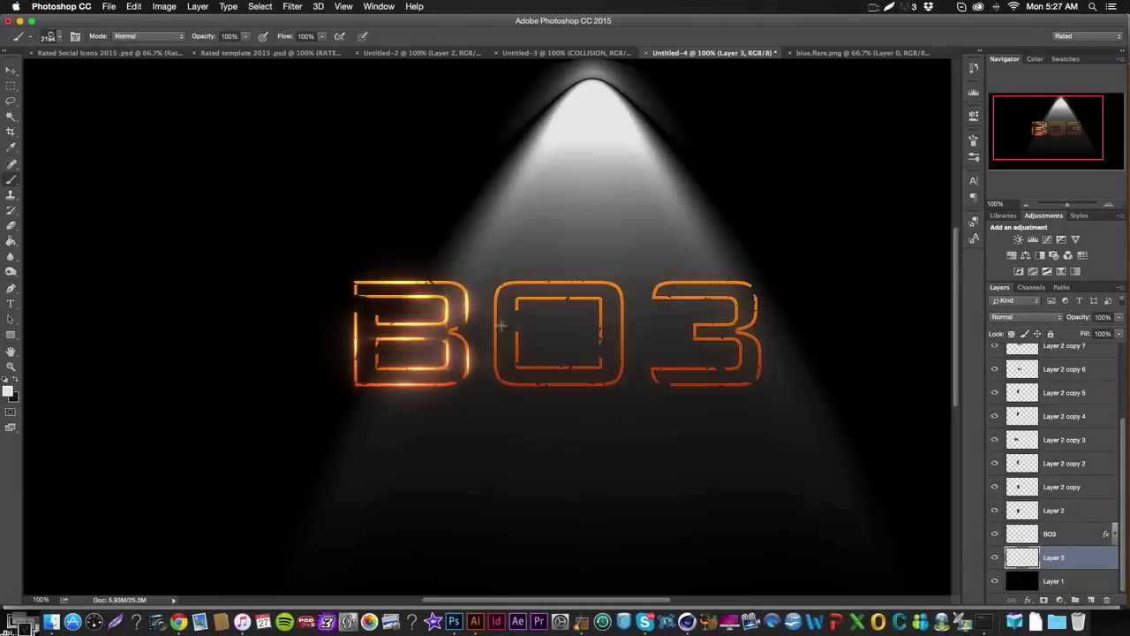
scroll(500, 325, right, 2)
key(super+z)
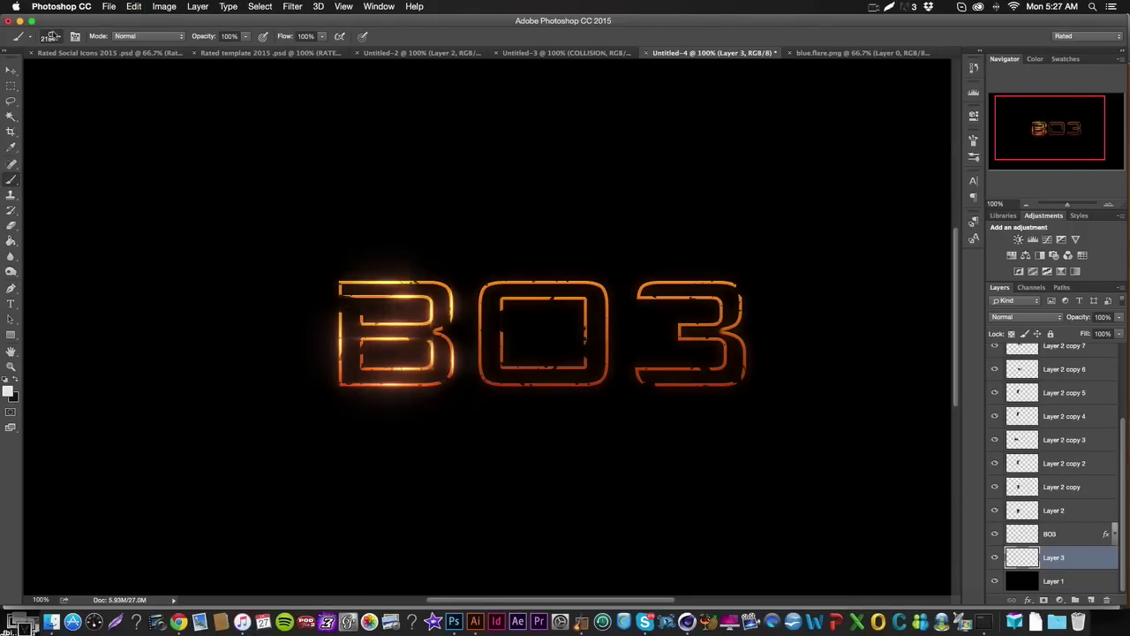
Step: Choose a soft round brush and reduce its size to 1100 px
click(51, 36)
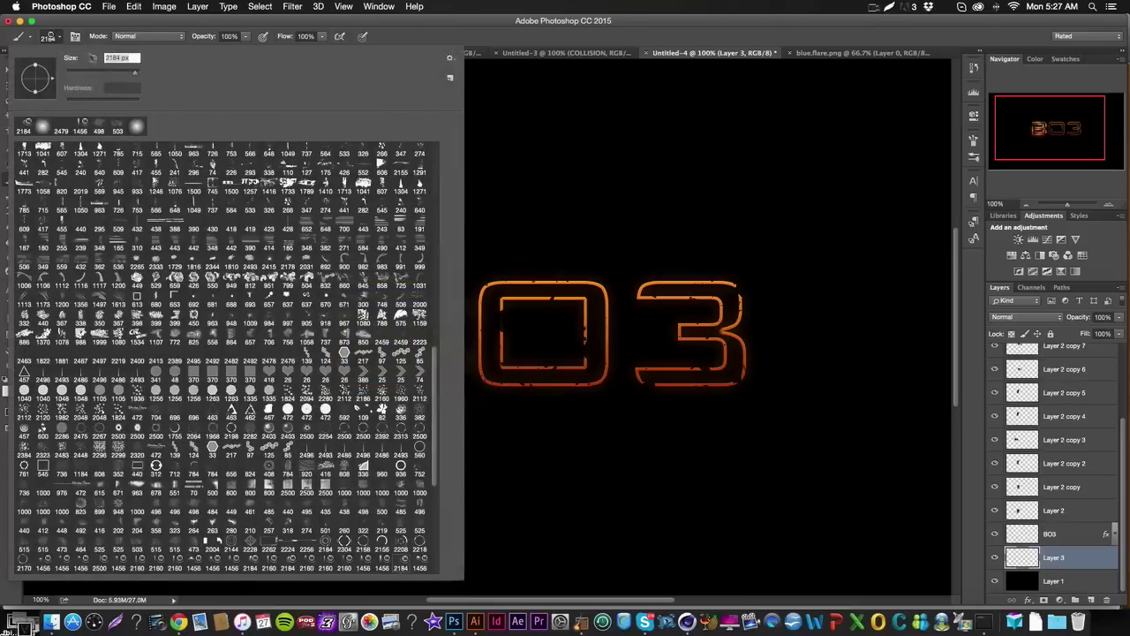
click(42, 130)
click(43, 128)
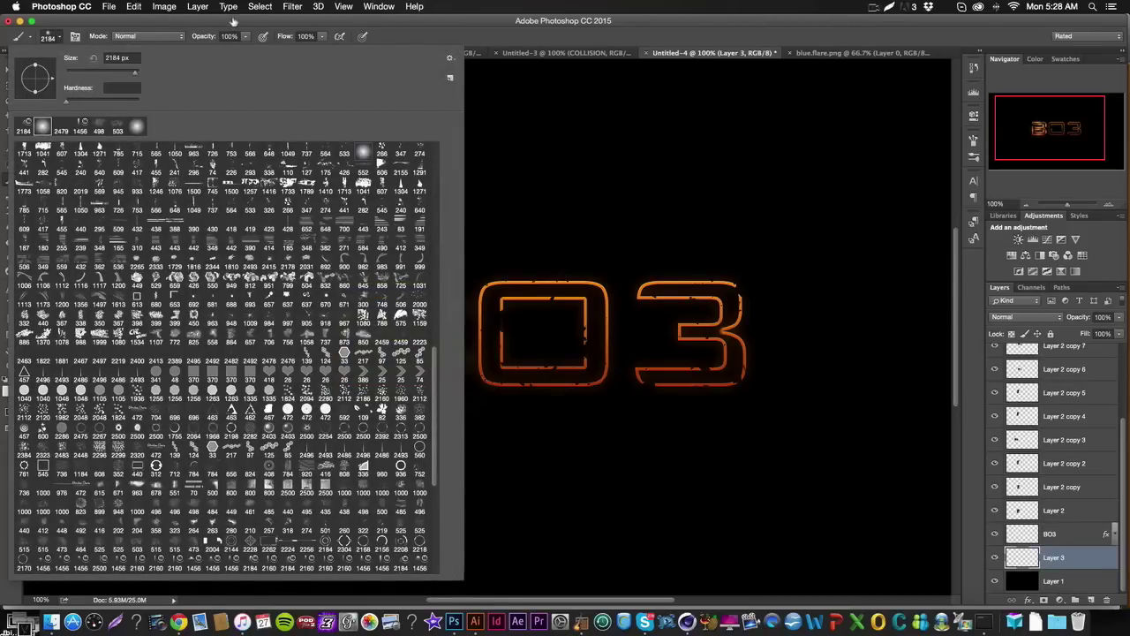
key(Return)
key([)
key([)
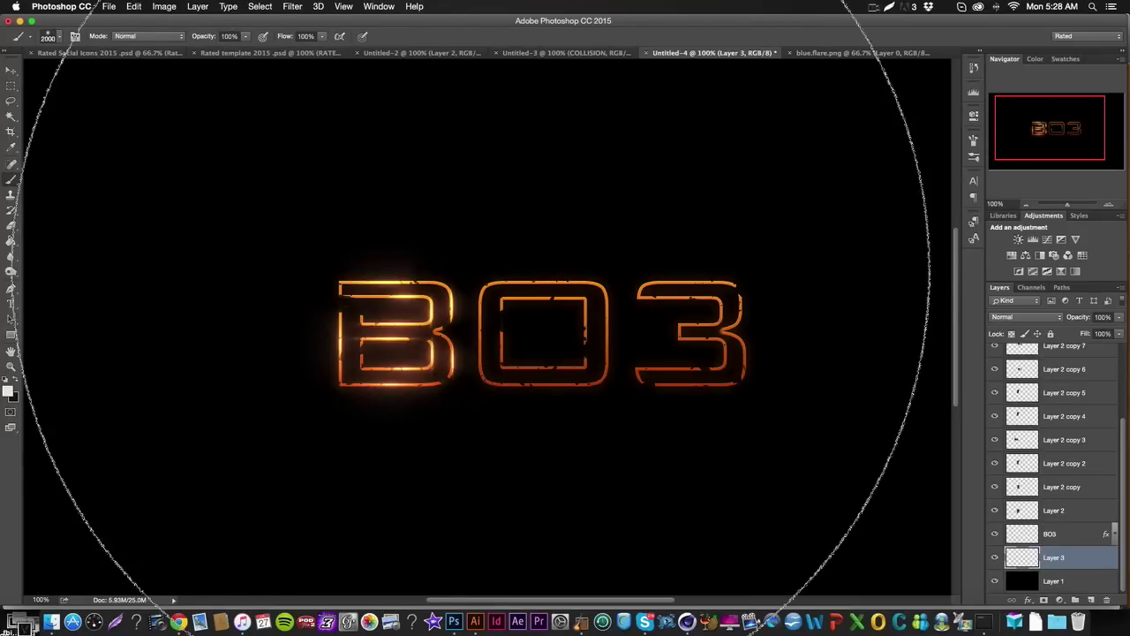
key(bracketleft)
key(bracketleft)
key(bracketleft)
key(bracketleft)
key(bracketleft)
key(bracketleft)
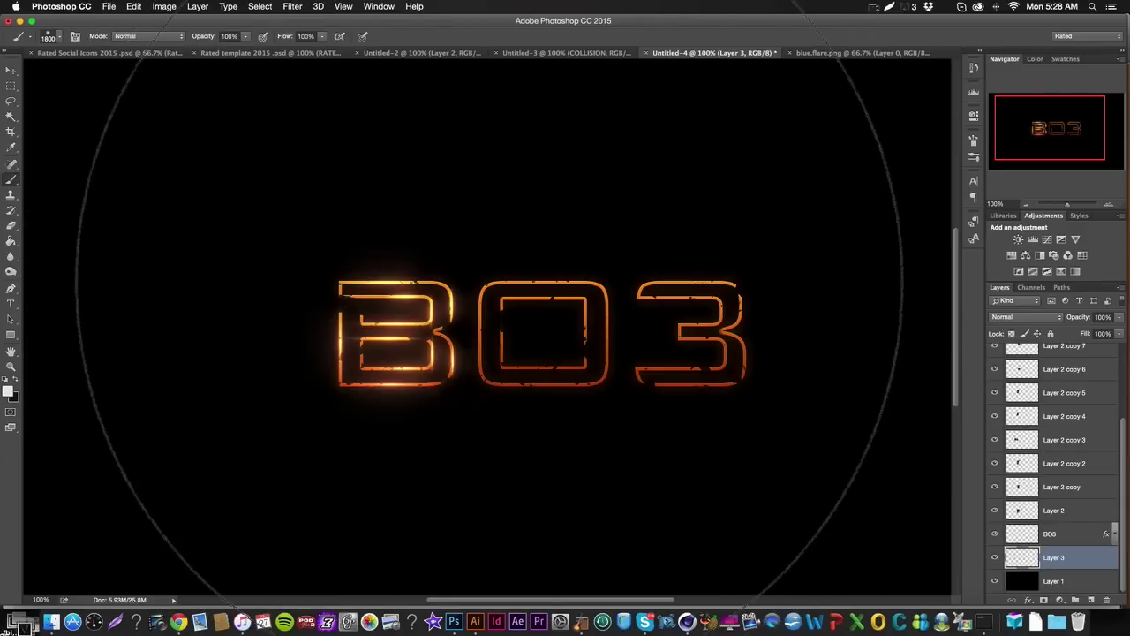
key(bracketleft)
key(bracketleft)
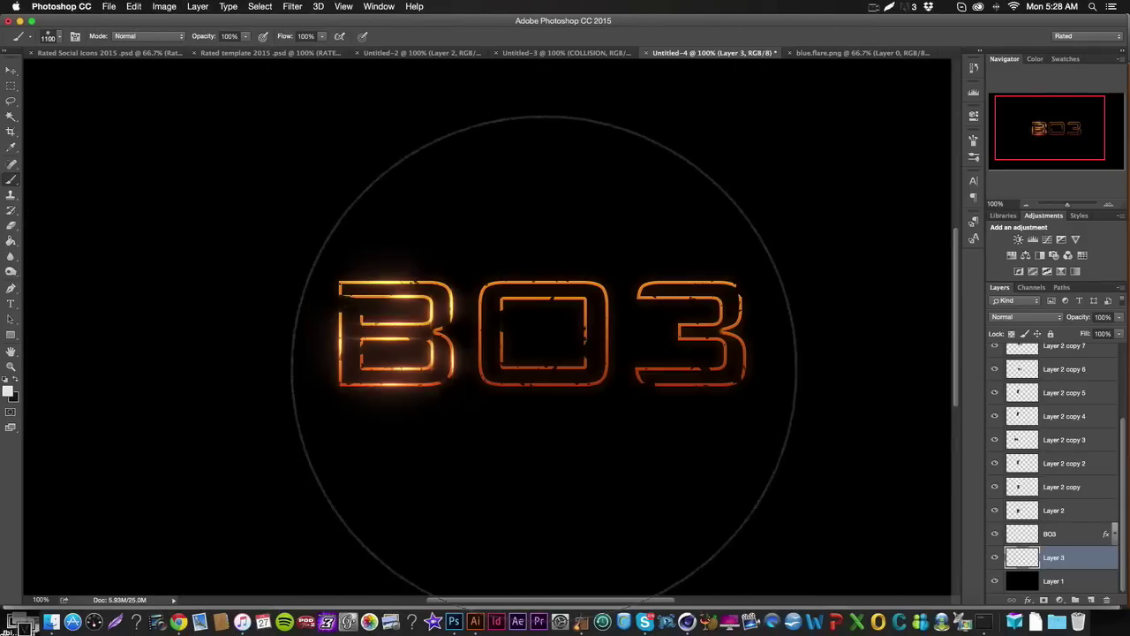
Step: Try a white 1100 px dab behind the letters, undo it and paint a 700 px dab centred behind the O instead
click(539, 343)
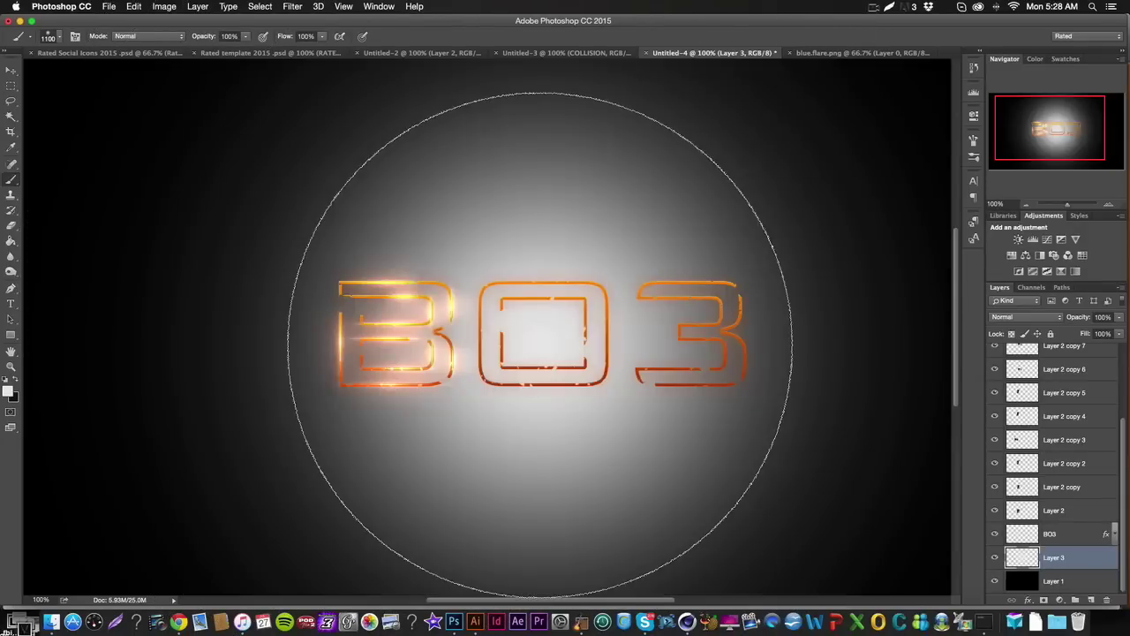
key(super+z)
key(bracketleft)
key(bracketleft)
key(bracketleft)
key(bracketleft)
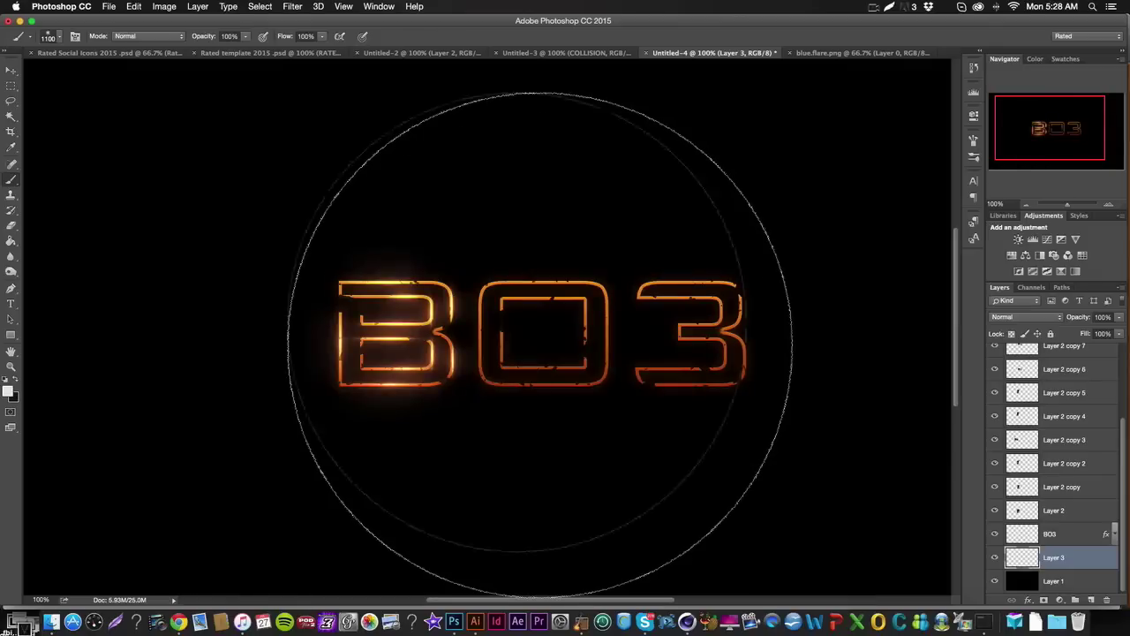
click(542, 345)
Step: Try 15% opacity on the white glow layer, and settle on 7%
click(1097, 317)
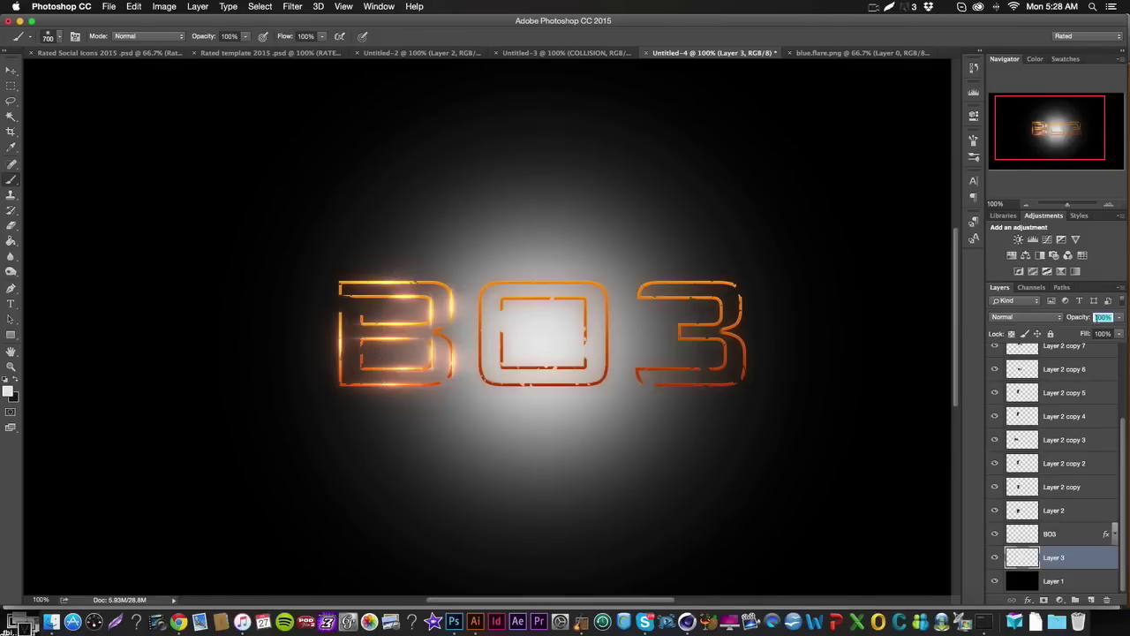
text(15)
key(Return)
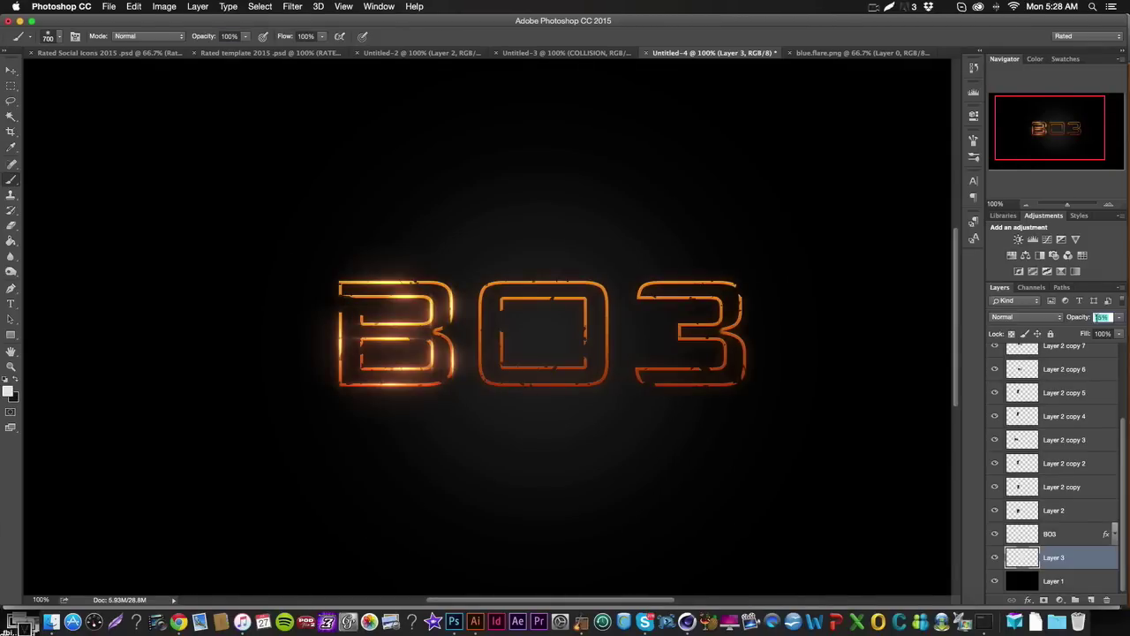
text(7)
key(Return)
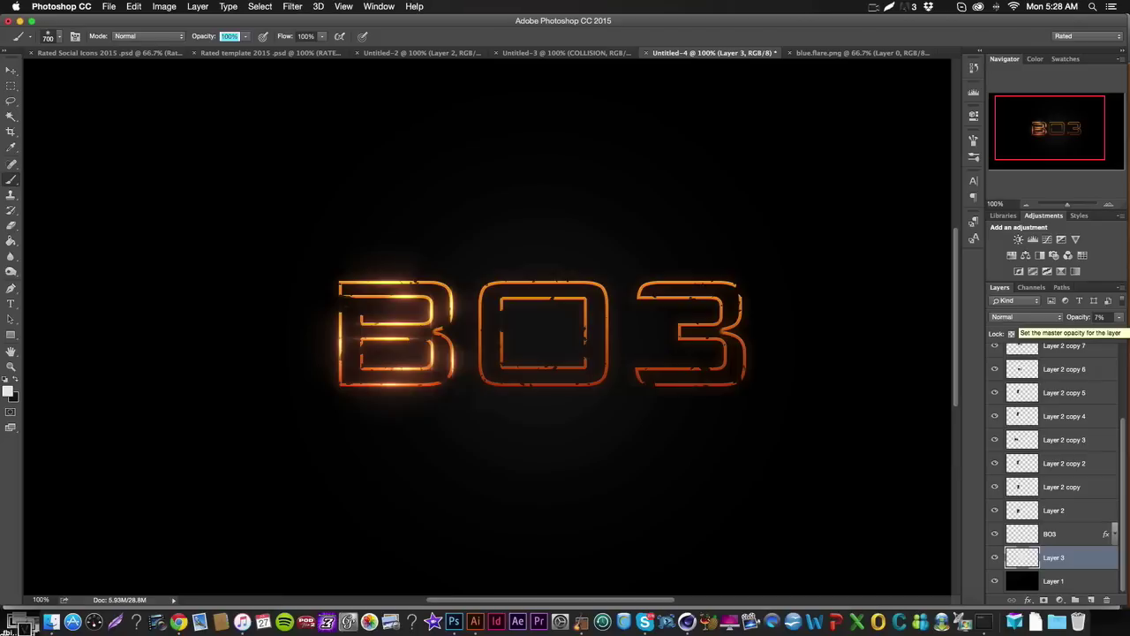
Step: Add a new layer above the topmost flare copy, Layer 2 copy 10
scroll(1073, 505, up, 3)
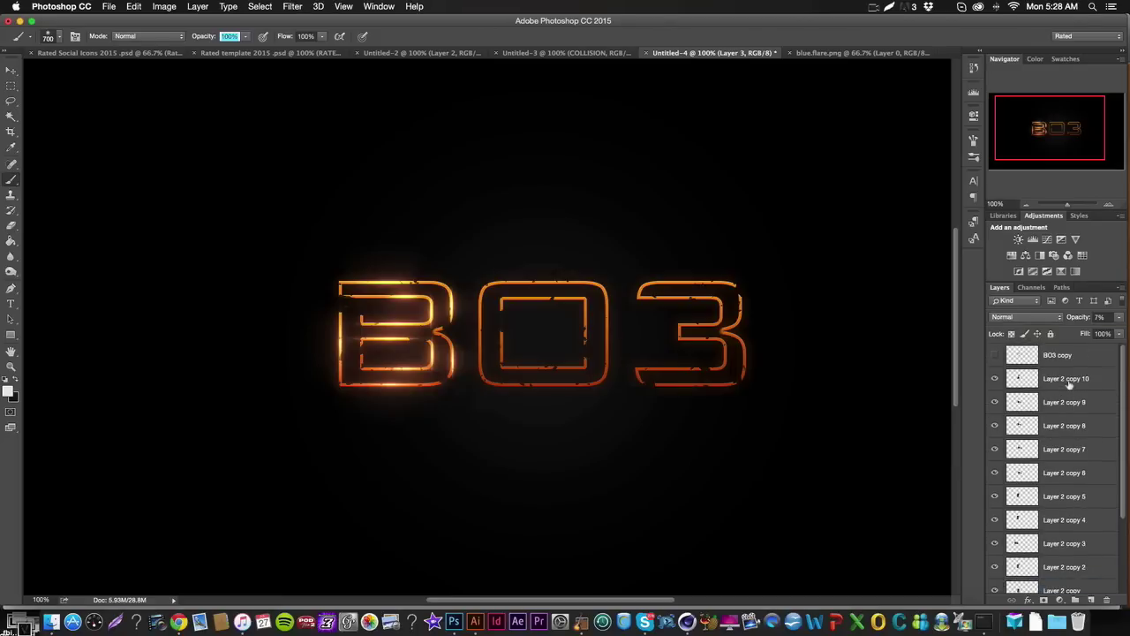
click(1069, 382)
click(1092, 600)
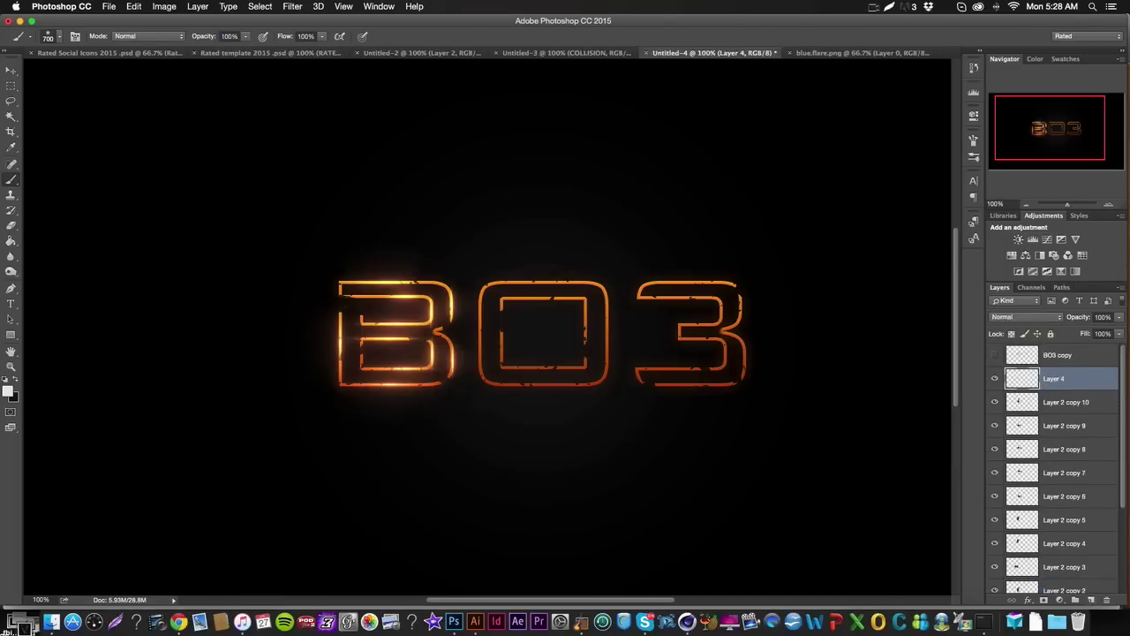
key(v)
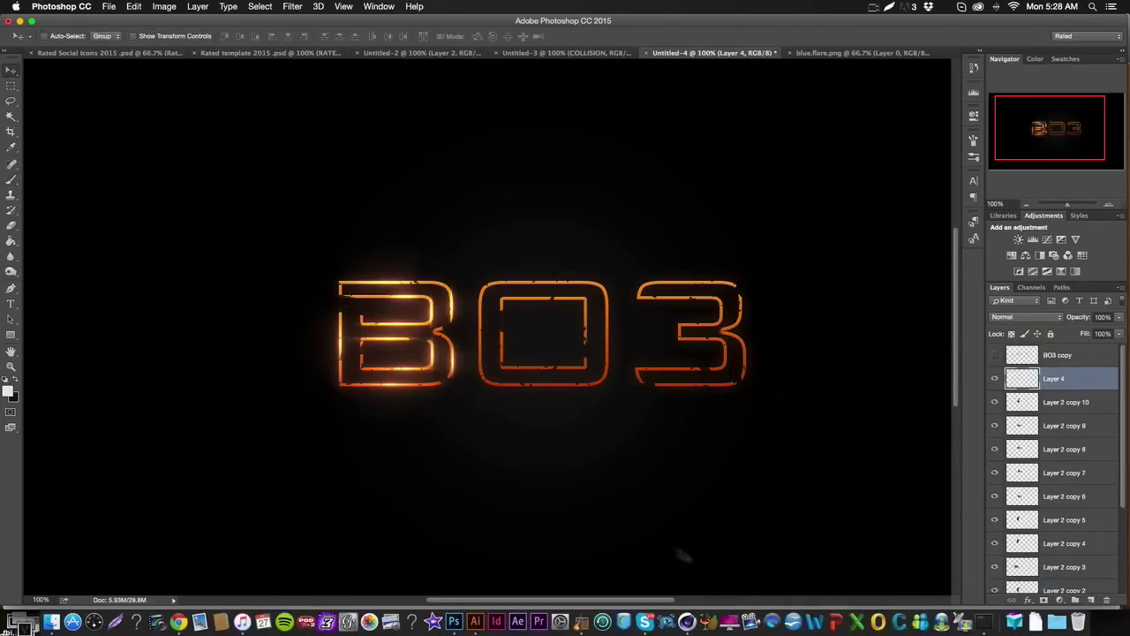
Step: Set up the soft round brush at 175 px with the orange foreground colour ff5400
click(11, 181)
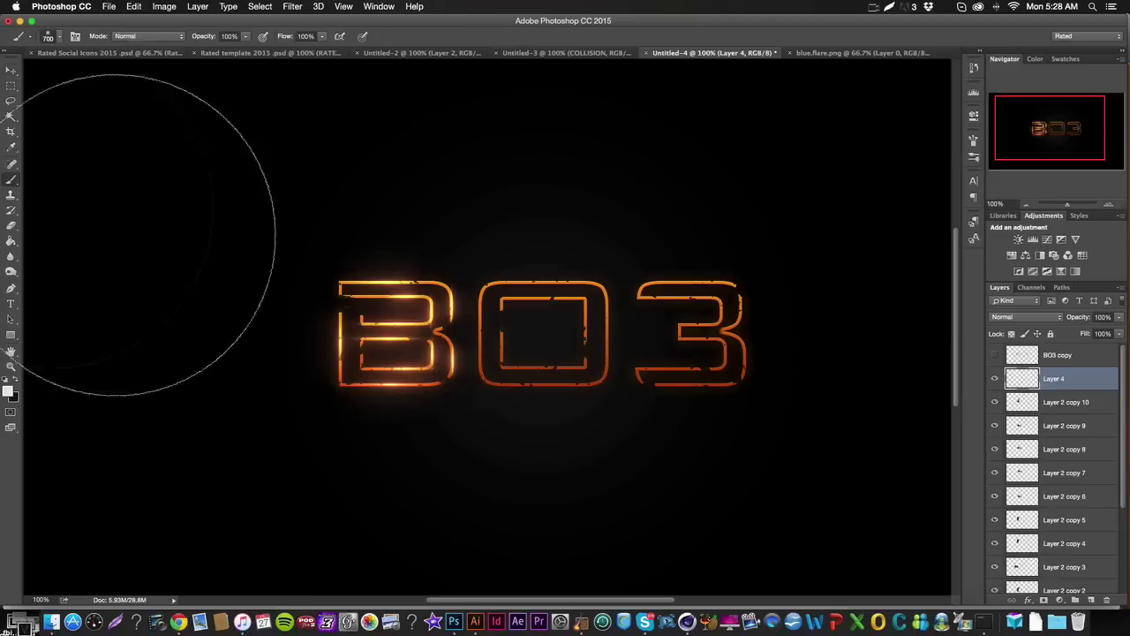
key(bracketleft)
key(bracketleft)
key(bracketleft)
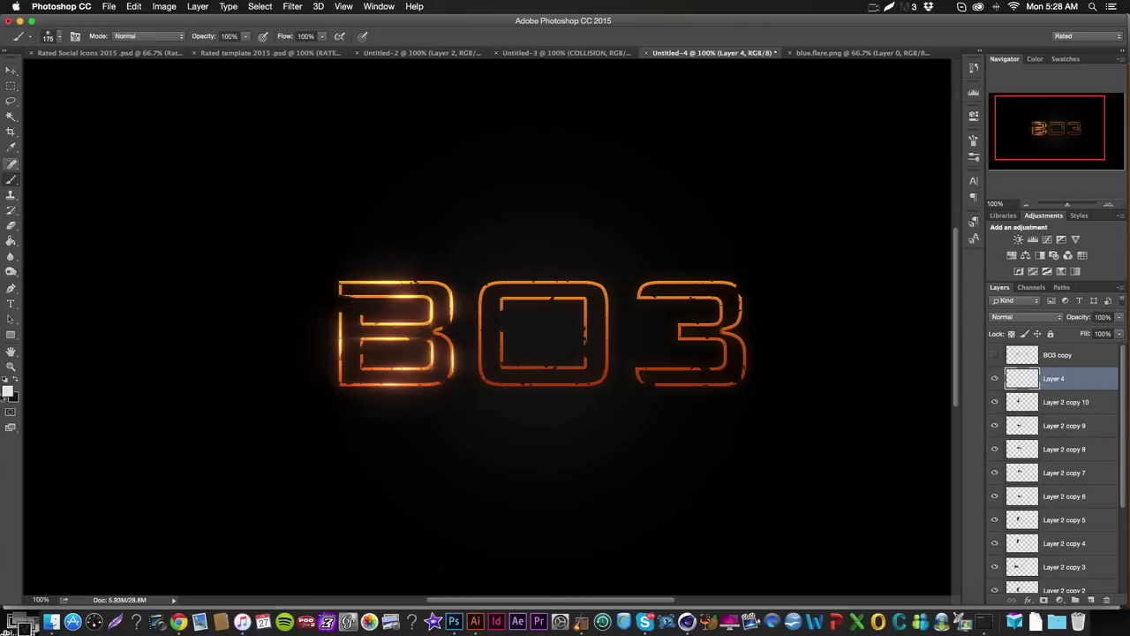
click(7, 391)
click(921, 118)
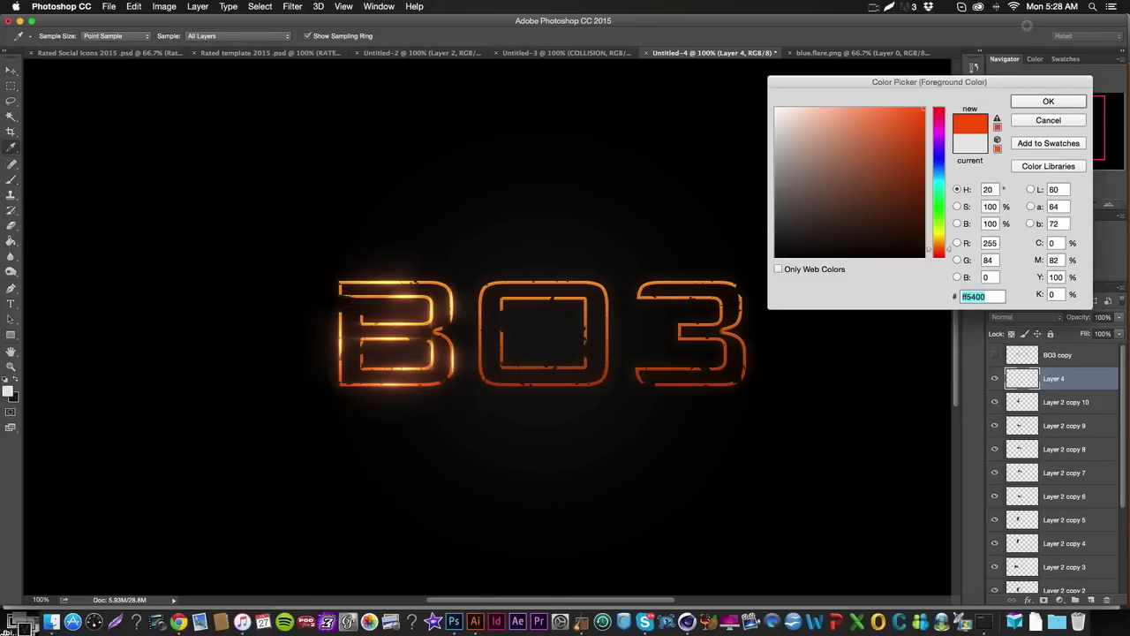
click(1048, 100)
Step: Paint soft orange over the whole B and set the painted layer's blend mode to Overlay
mouse_move(452, 326)
mouse_down()
mouse_move(438, 408)
mouse_move(433, 382)
mouse_move(378, 394)
mouse_move(360, 379)
mouse_move(383, 300)
mouse_up()
click(411, 350)
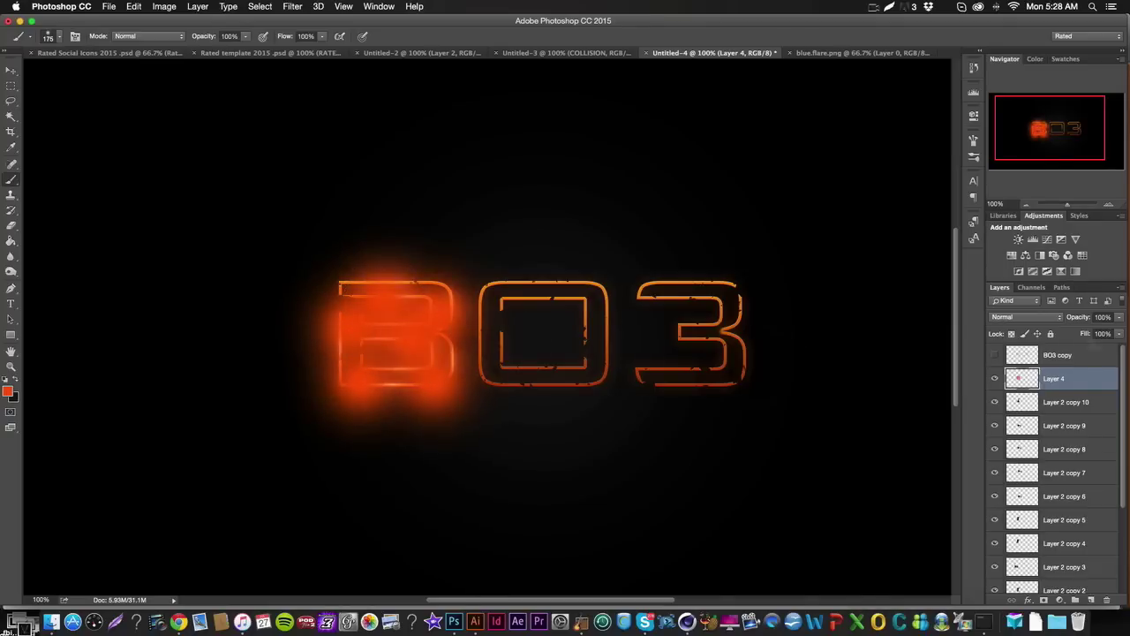
click(1040, 318)
click(1009, 445)
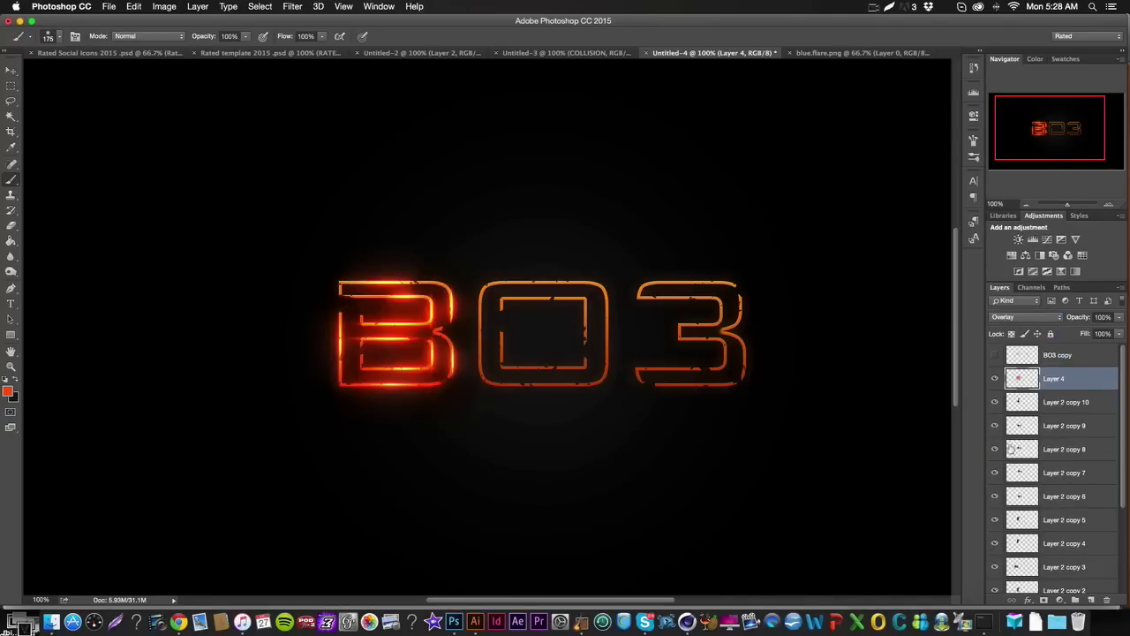
Step: Set Layer 4's opacity to 50% and add a new layer above Layer 2 copy 10
click(1104, 317)
key(Return)
click(1073, 406)
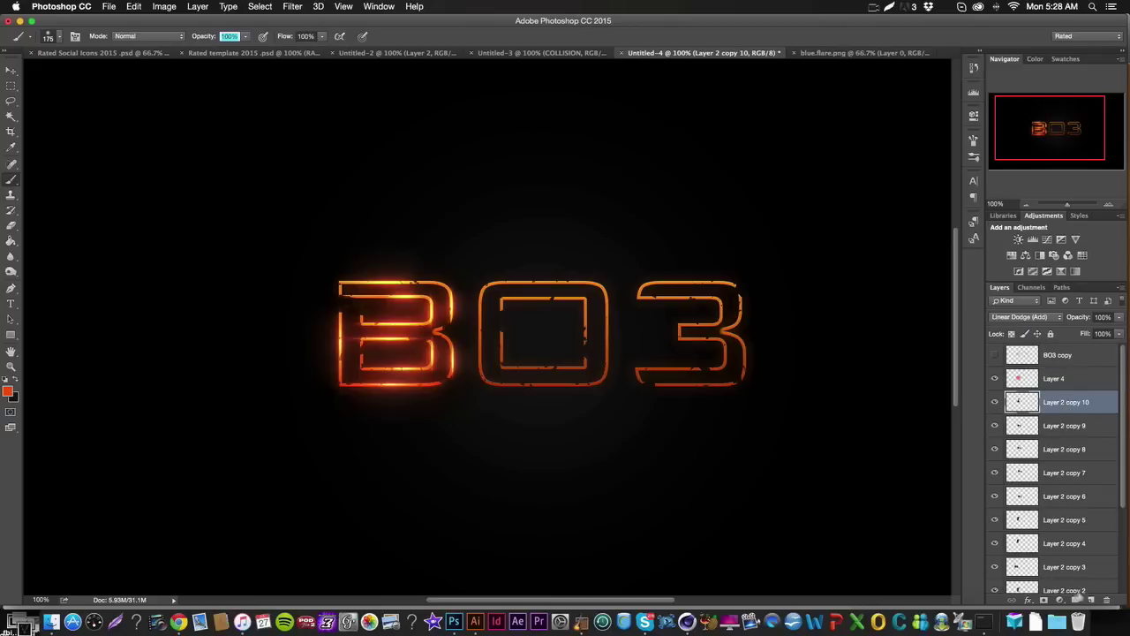
click(1092, 601)
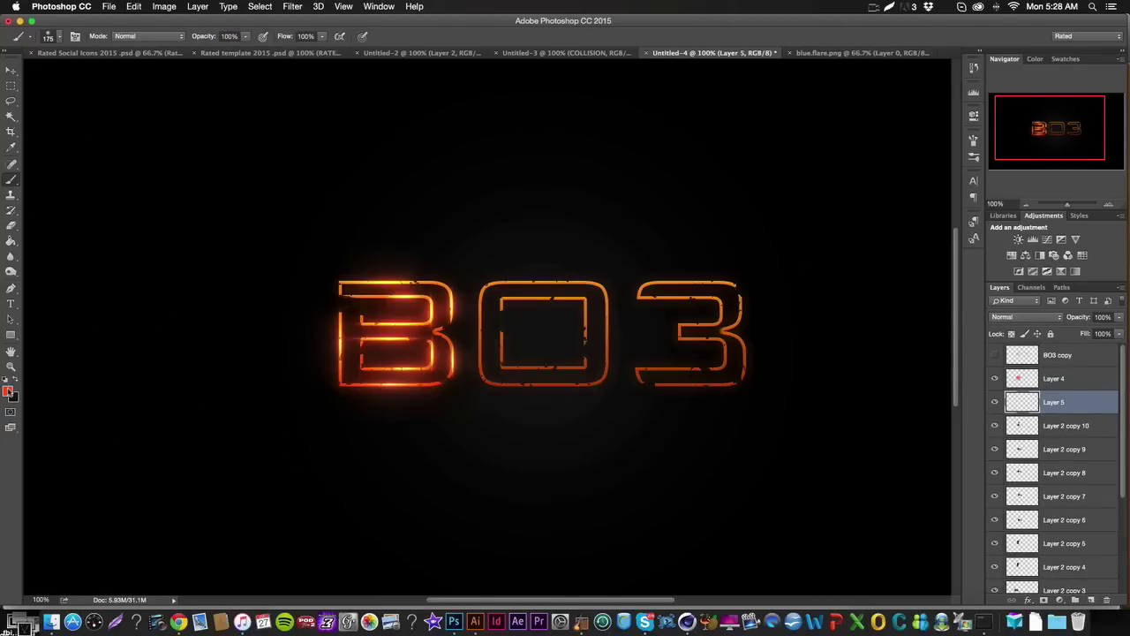
Step: Set the foreground colour to white and move the new Layer 5 above Layer 4
click(8, 391)
drag(789, 212, 580, 5)
key(Return)
drag(1060, 394, 1060, 370)
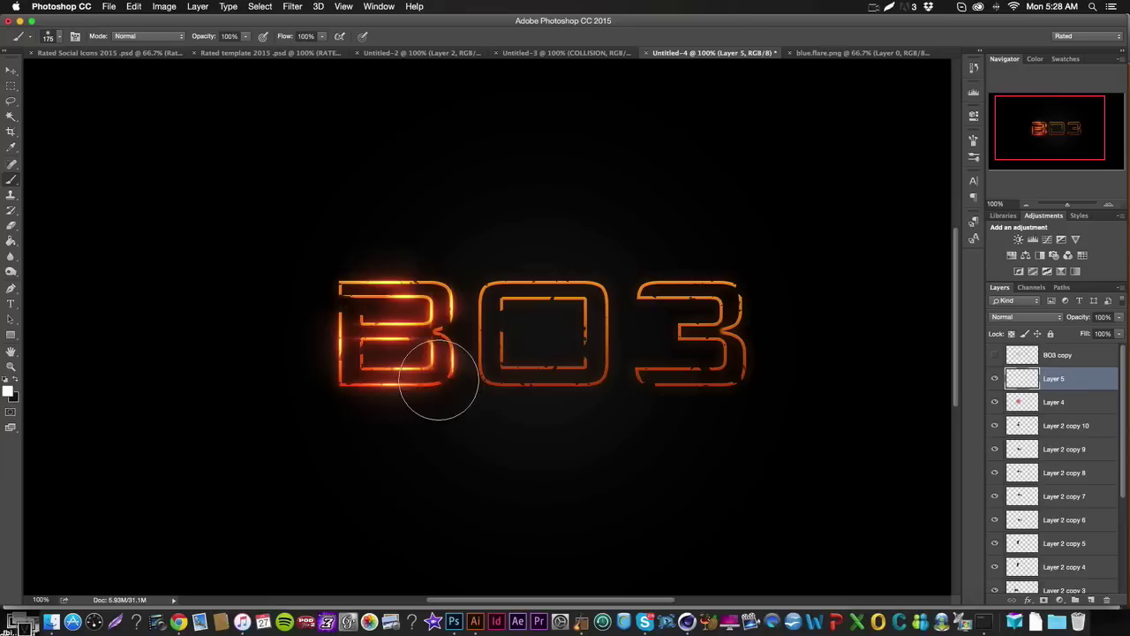
click(439, 386)
click(349, 302)
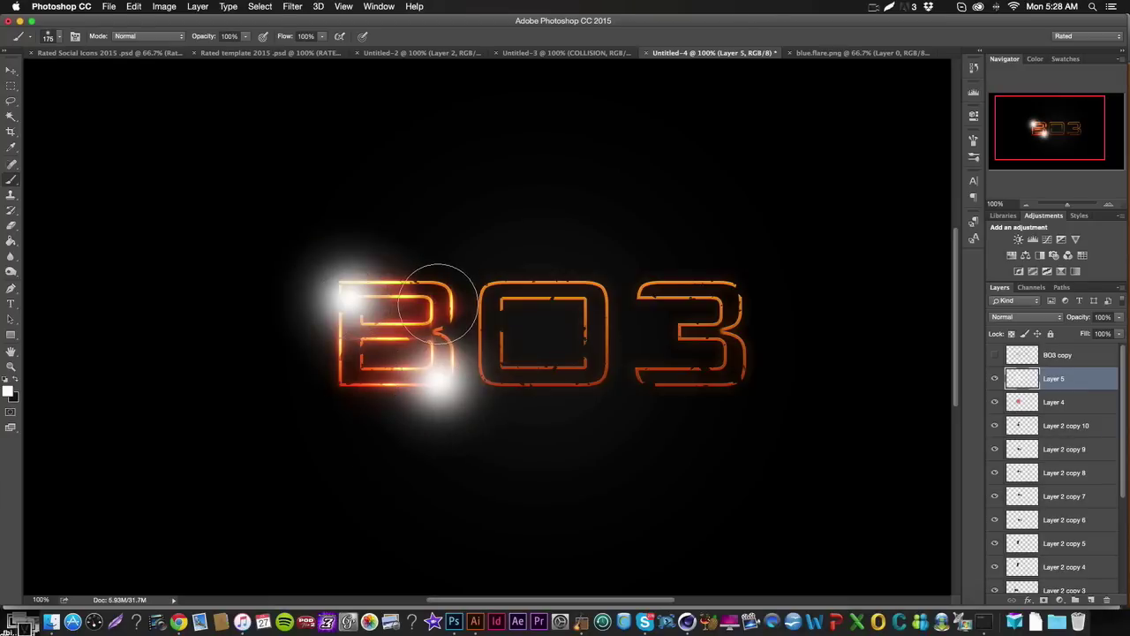
key(super+z)
key(alt+super+z)
Step: Reduce the soft brush to 125 px and dab white glow spots on four corners of the B
key(bracketleft)
key(bracketleft)
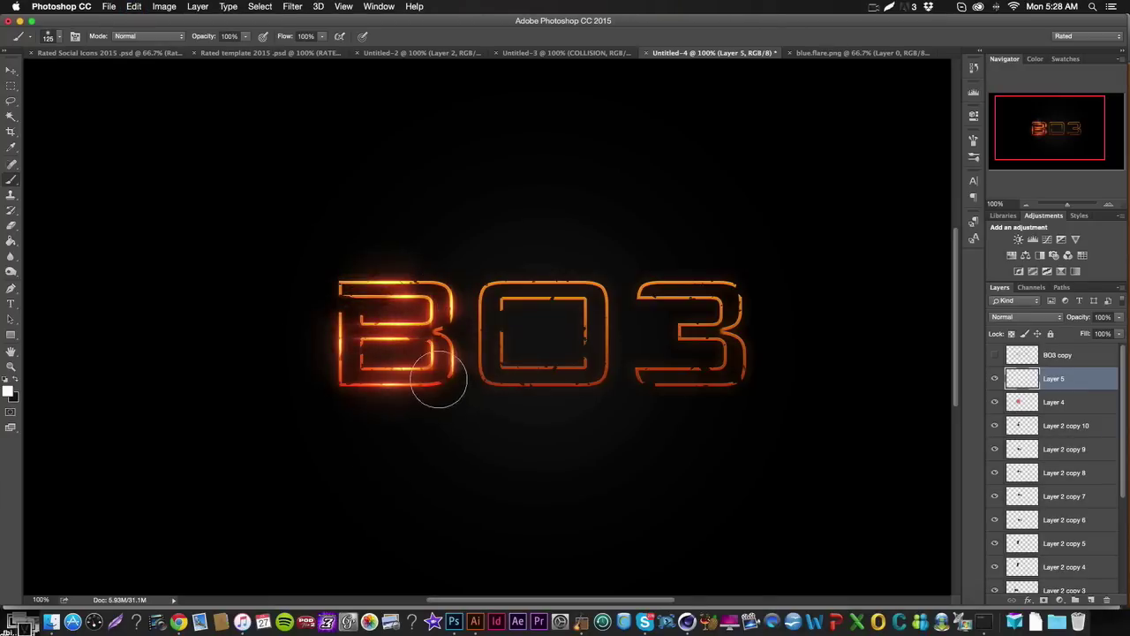
click(441, 375)
click(345, 291)
click(347, 374)
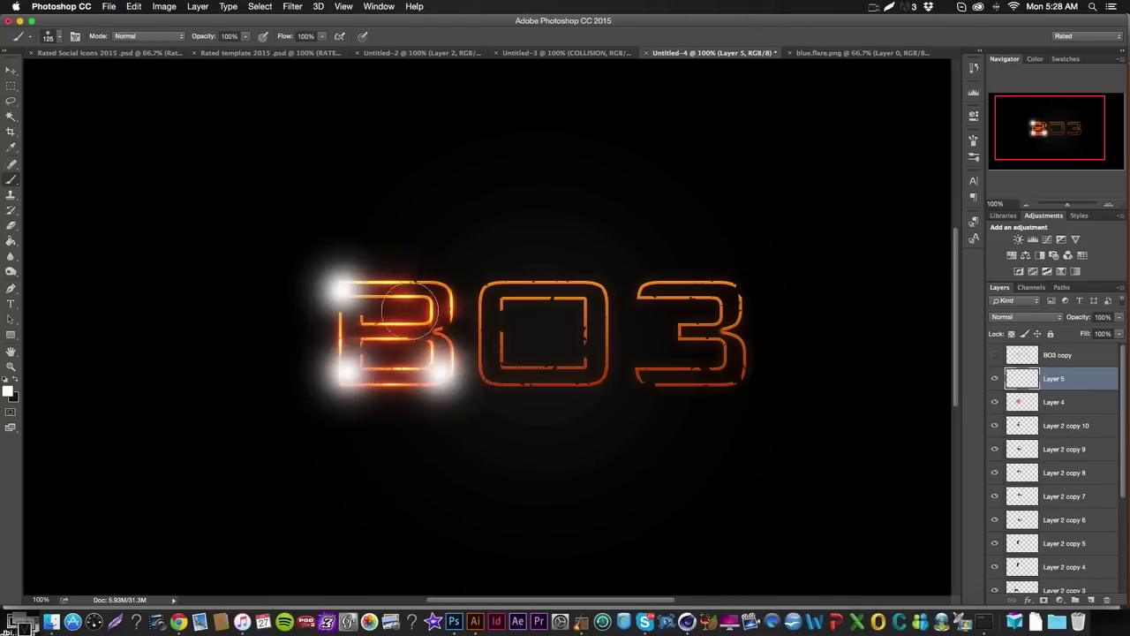
click(425, 300)
Step: Set the blend mode of Layer 5 with the white spots to Overlay
click(1026, 316)
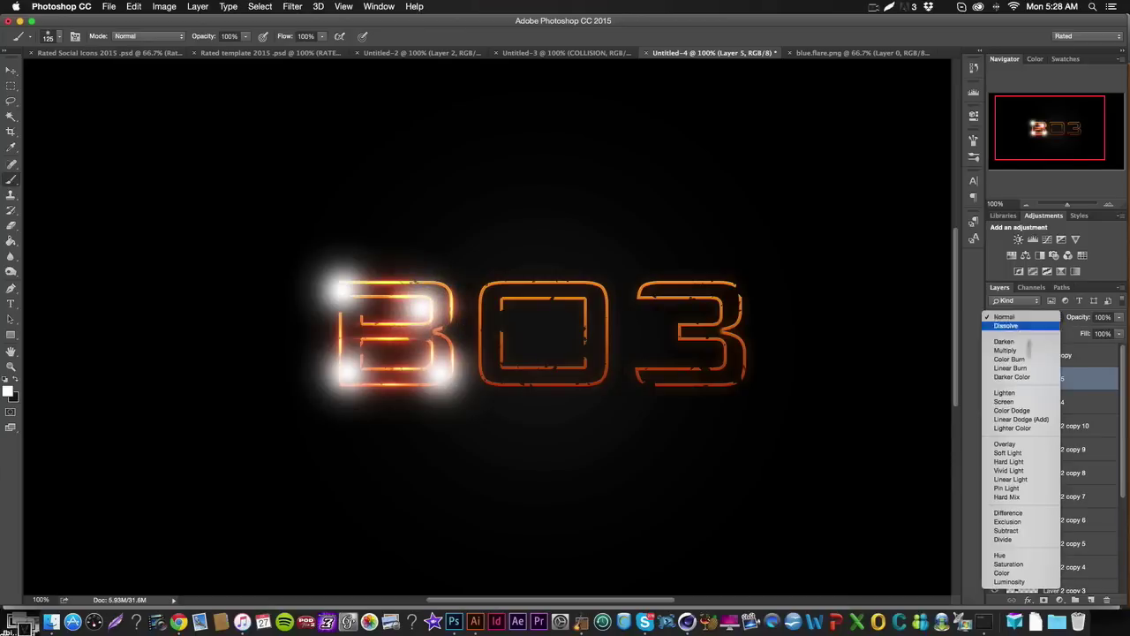
key(Escape)
click(1031, 318)
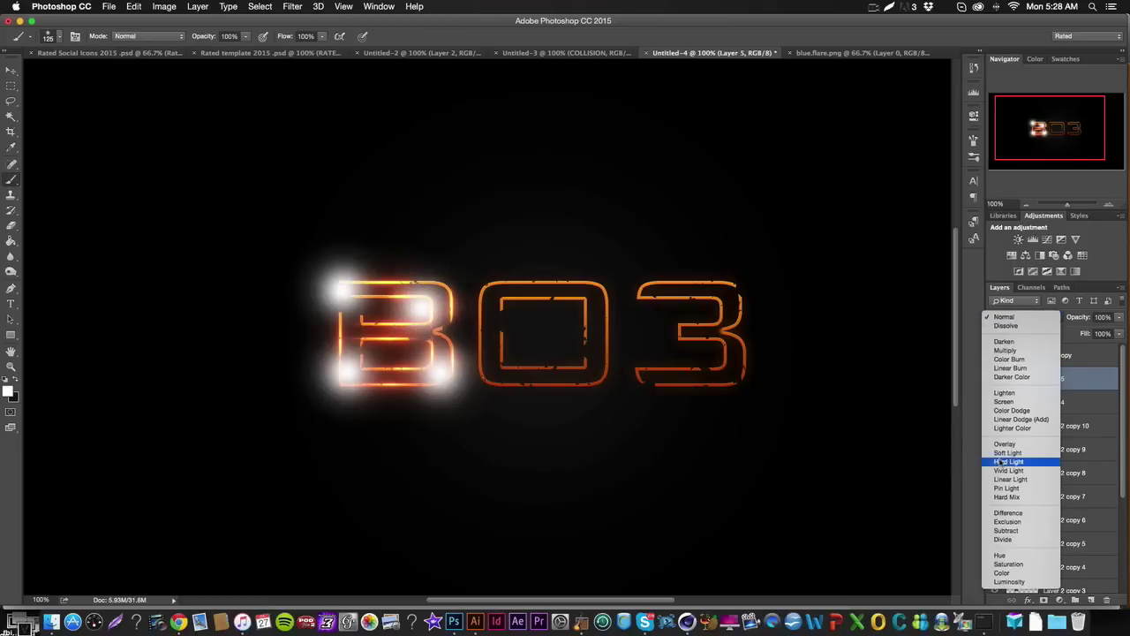
click(1004, 445)
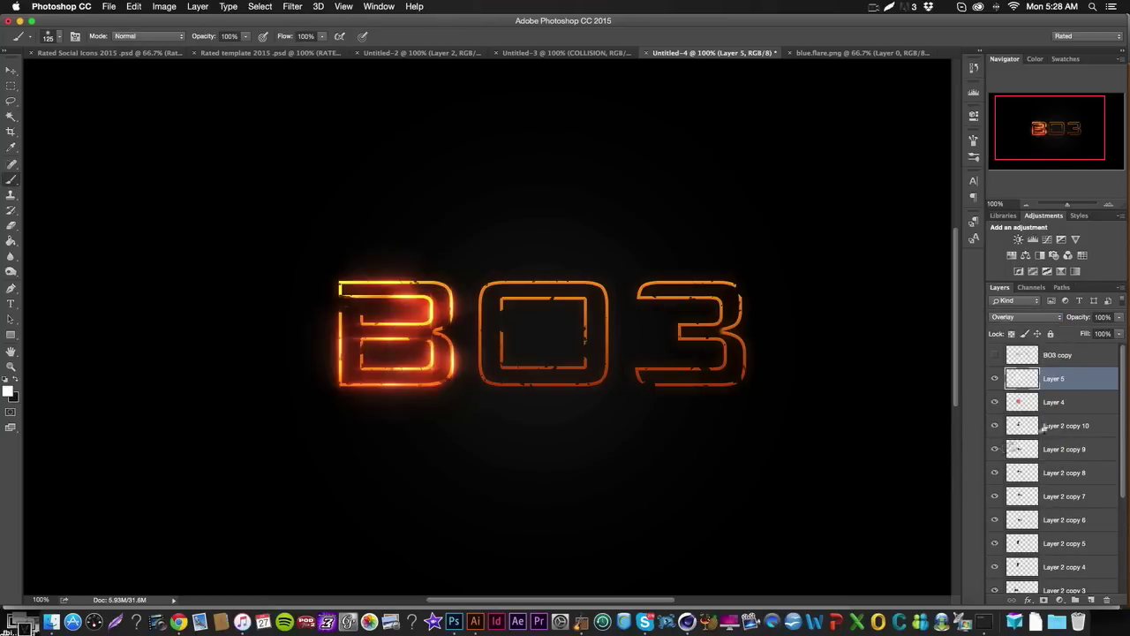
Step: Erase a spot in the middle of the B on Layer 5 and set Layer 4's opacity to 25%
click(11, 224)
click(410, 332)
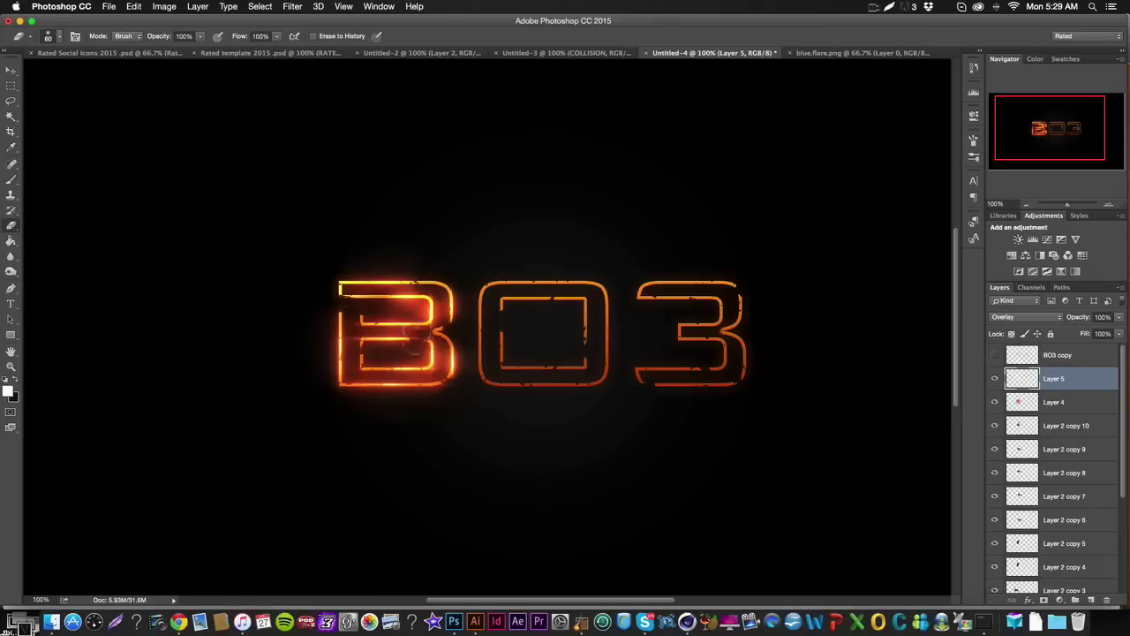
click(1077, 408)
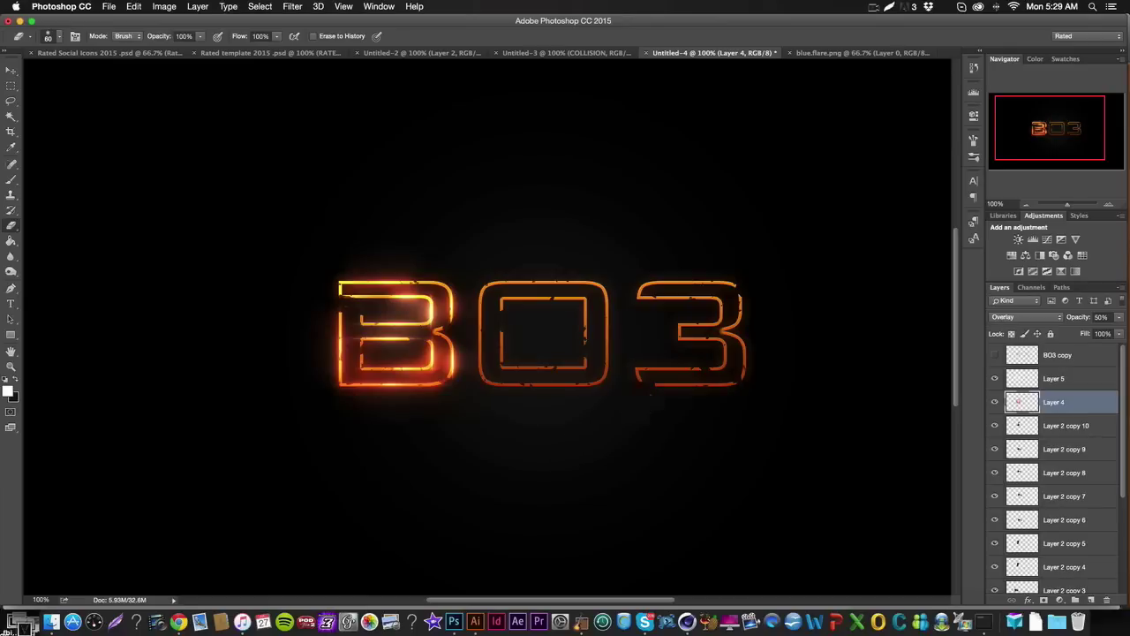
key(v)
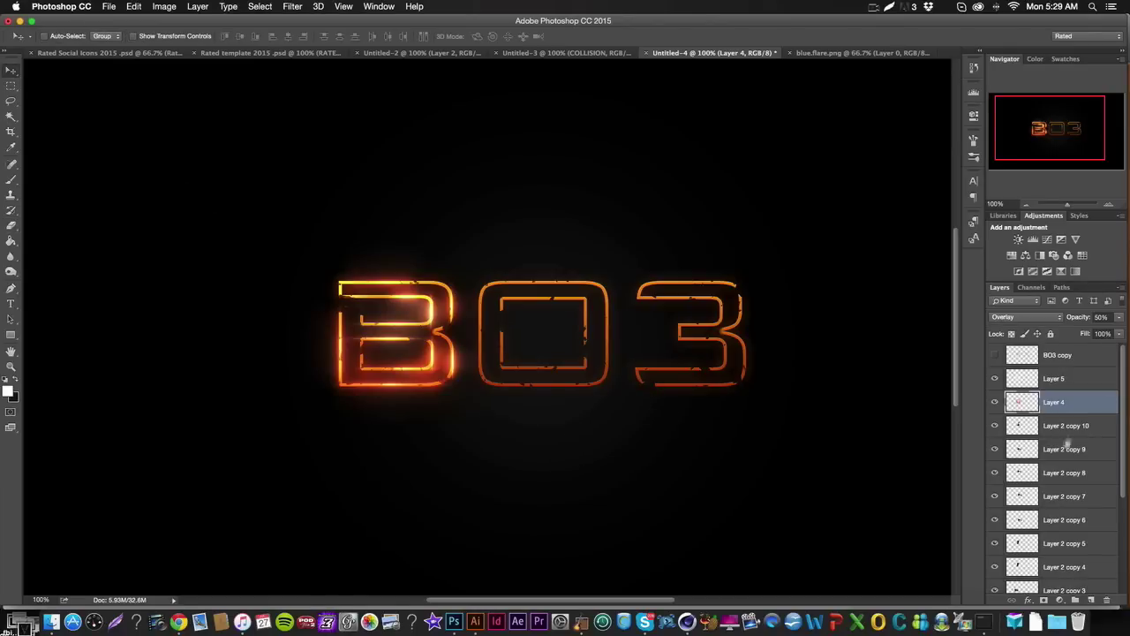
click(1101, 317)
text(25)
key(Return)
Step: Make the hidden BO3 copy layer visible and set its blend mode to Overlay
scroll(456, 406, up, 3)
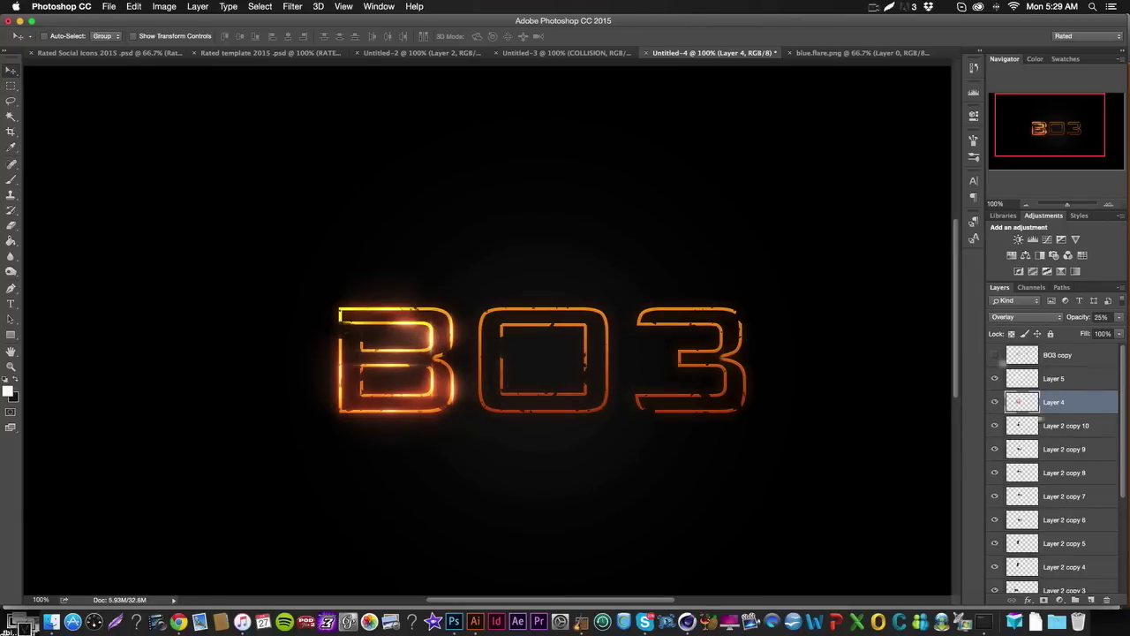
click(995, 355)
click(1099, 358)
click(1054, 320)
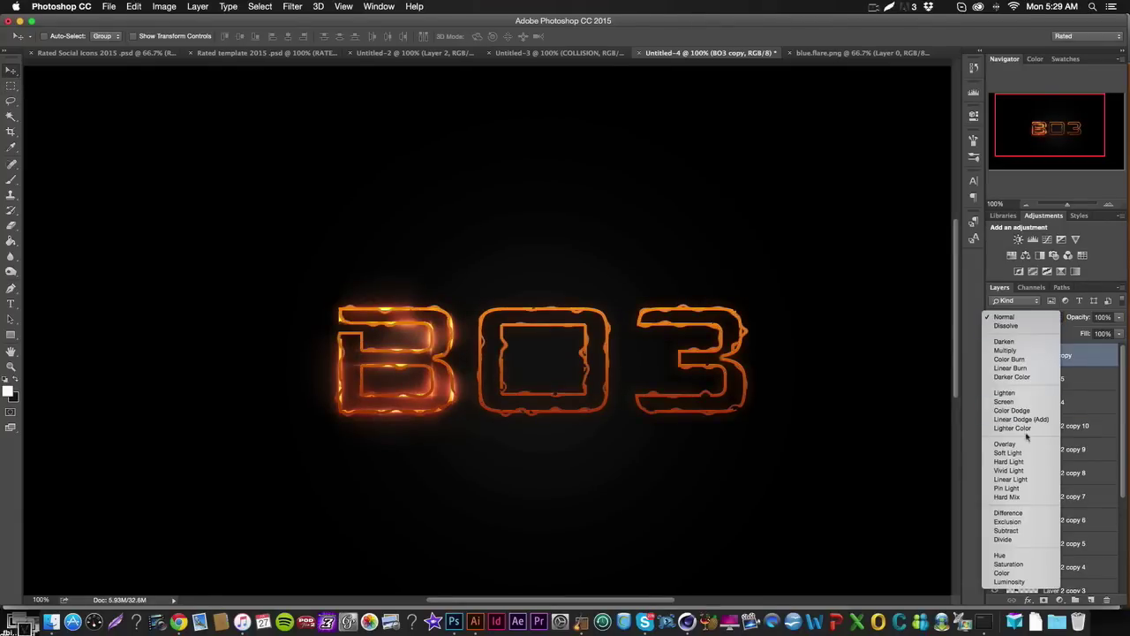
click(1029, 444)
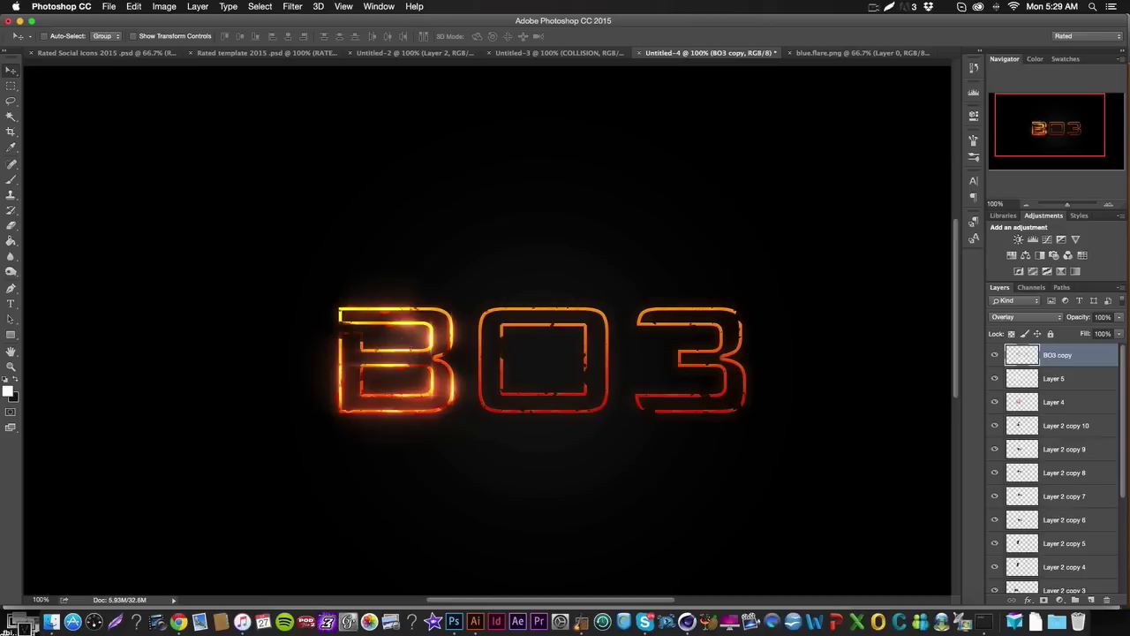
Step: Try the Soft Light, Darker Color, Multiply and Hard Light blend modes on BO3 copy, and return it to Normal
click(1013, 318)
click(1014, 325)
click(1014, 320)
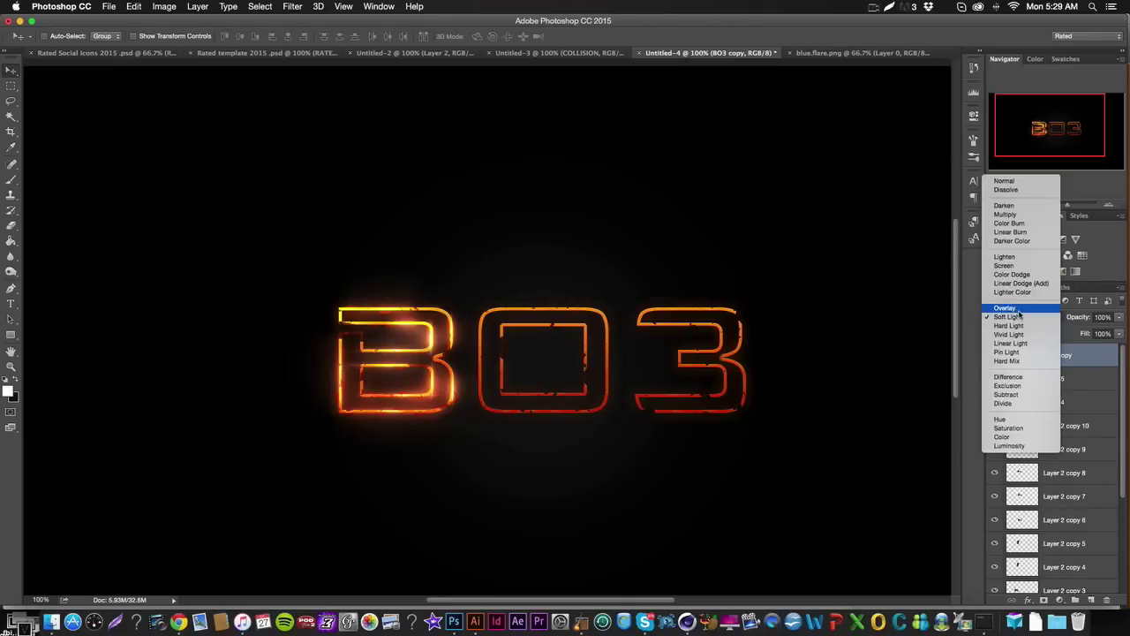
click(1019, 241)
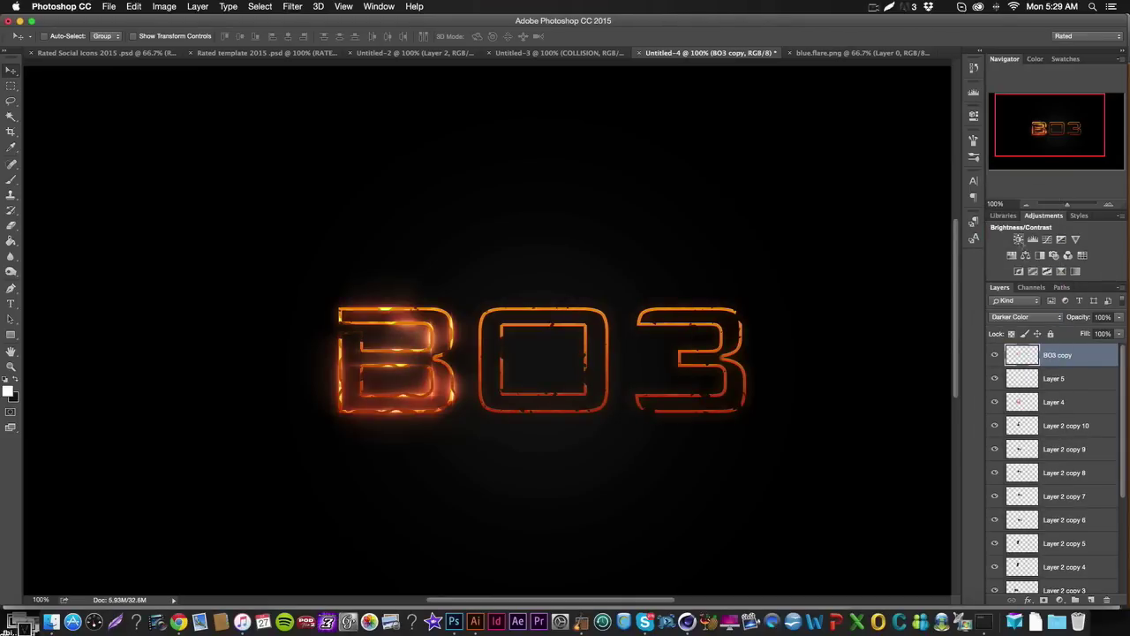
click(1045, 317)
click(1039, 292)
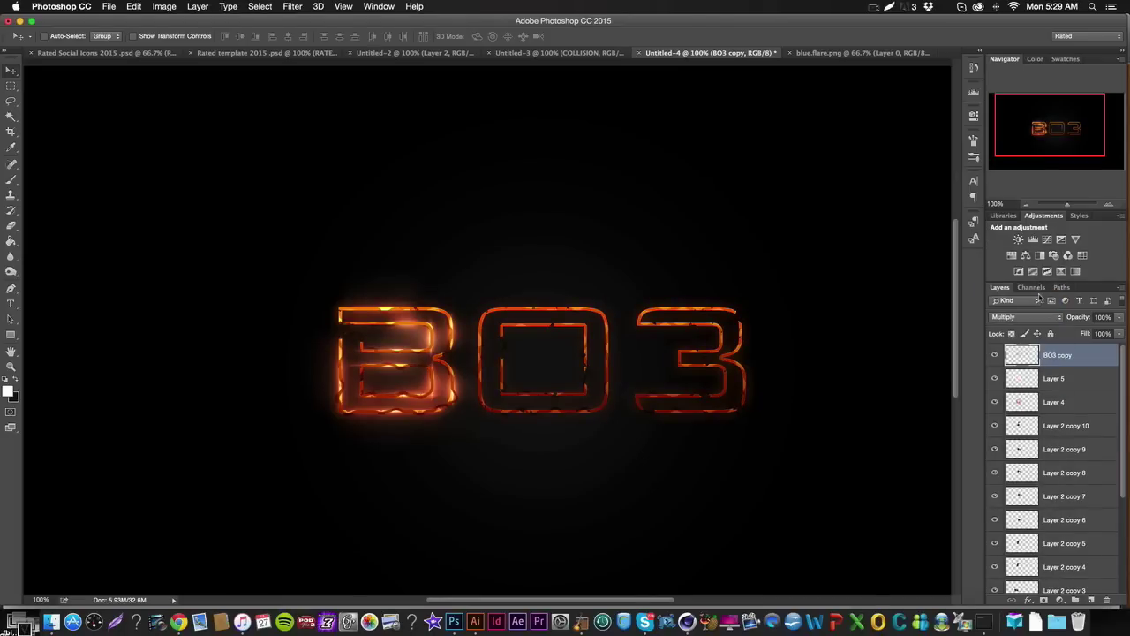
click(1034, 320)
click(1014, 436)
click(1037, 319)
click(1029, 301)
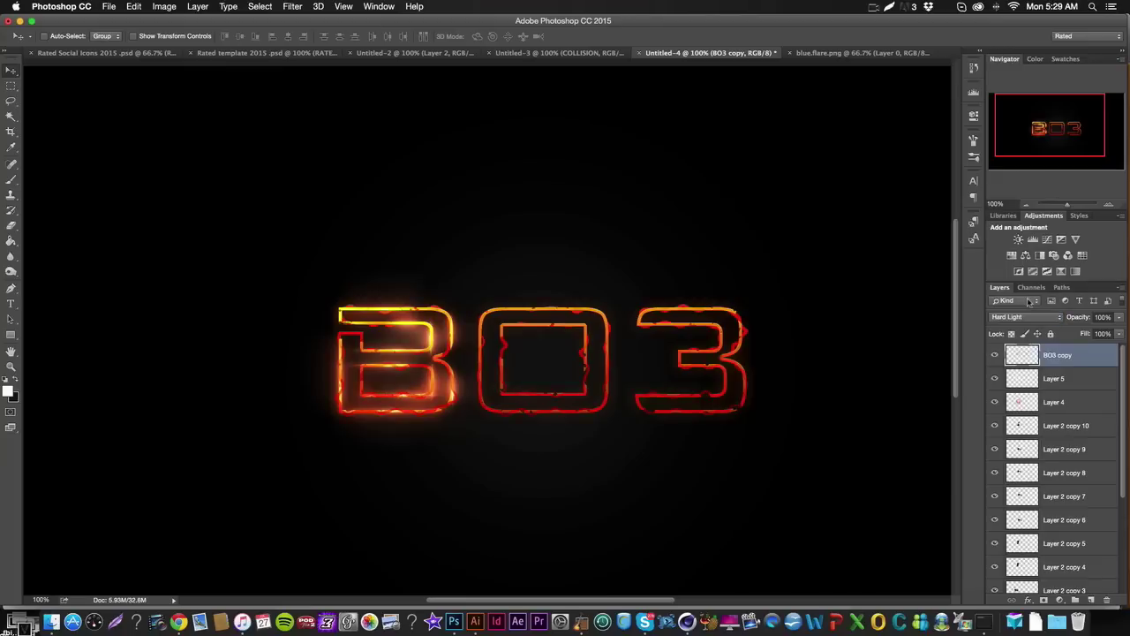
click(1037, 319)
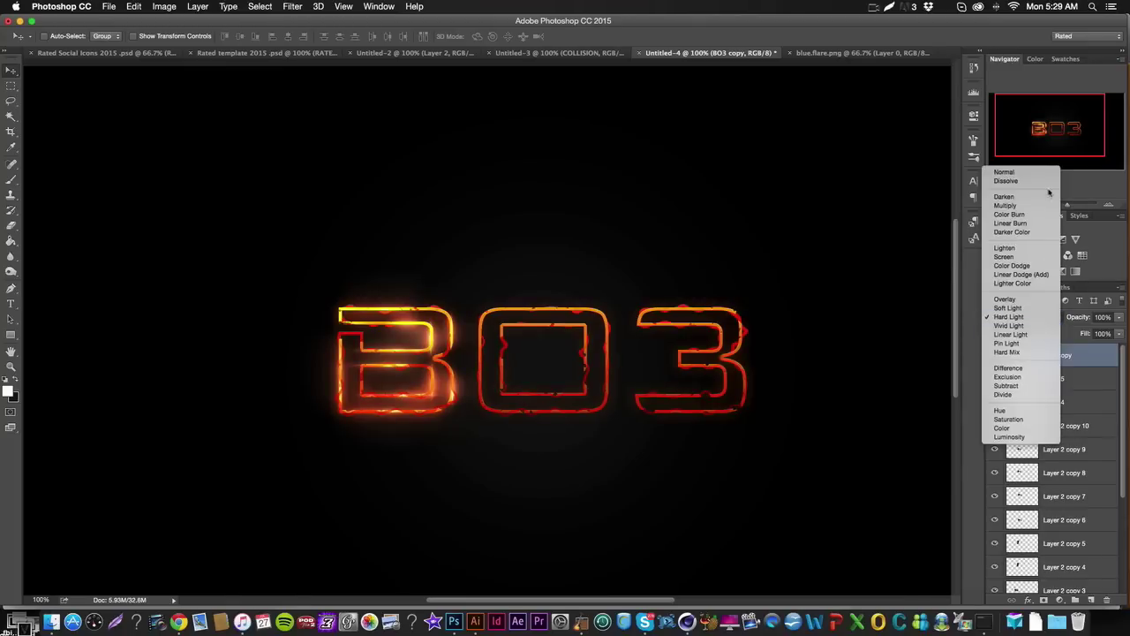
click(1023, 175)
Step: Apply a white (ffffff) Color Overlay to the BO3 copy layer and rasterize its layer style
click(1028, 601)
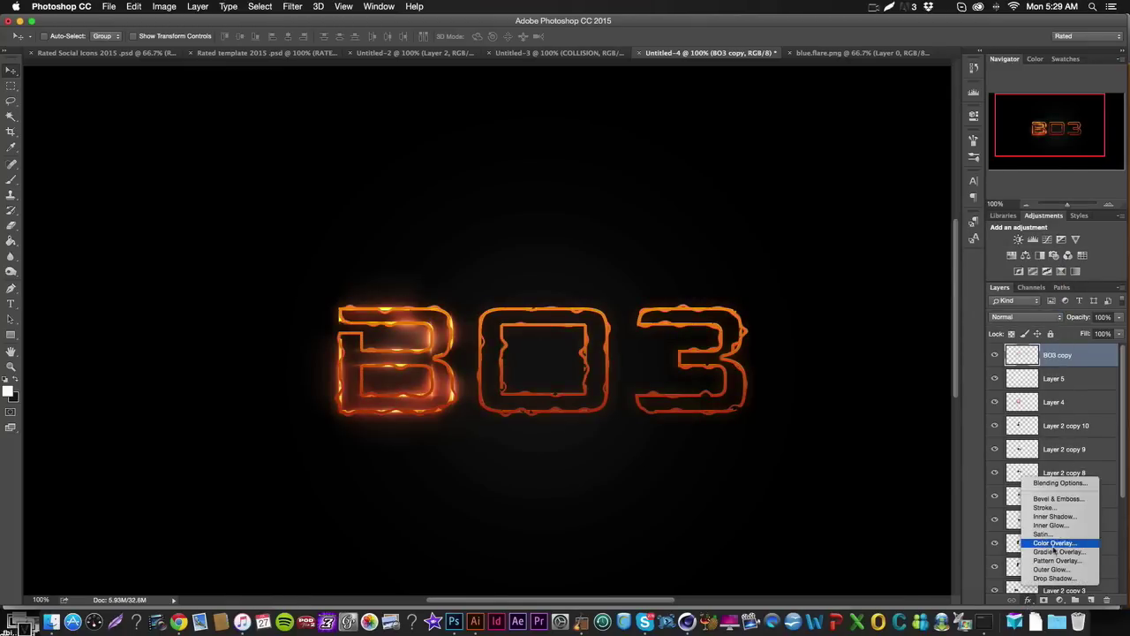
click(1049, 550)
click(615, 150)
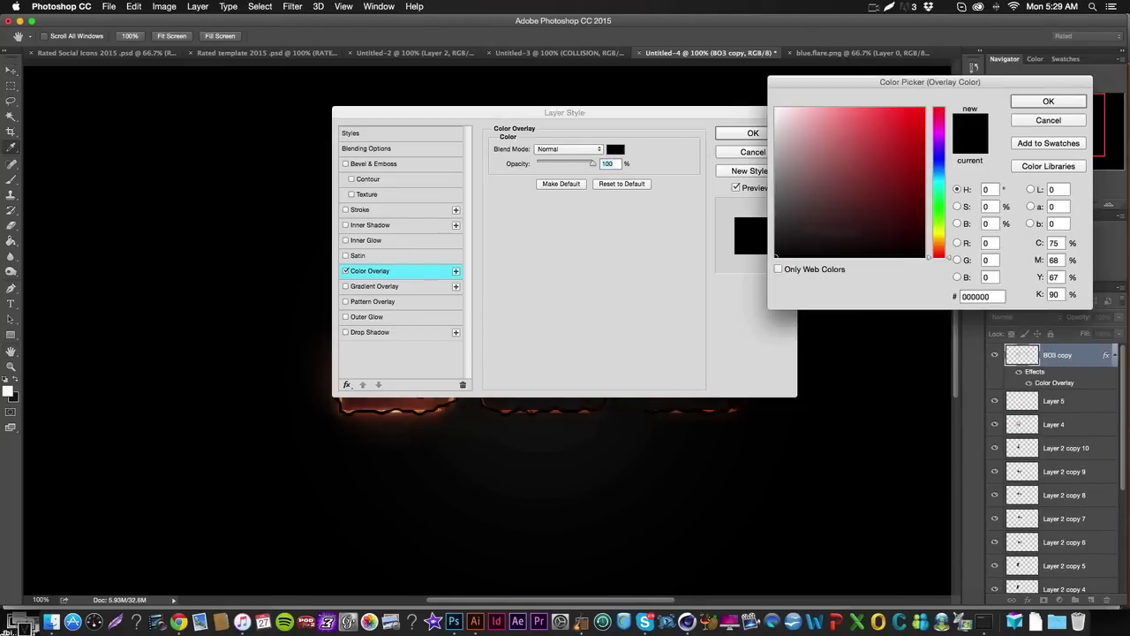
click(777, 109)
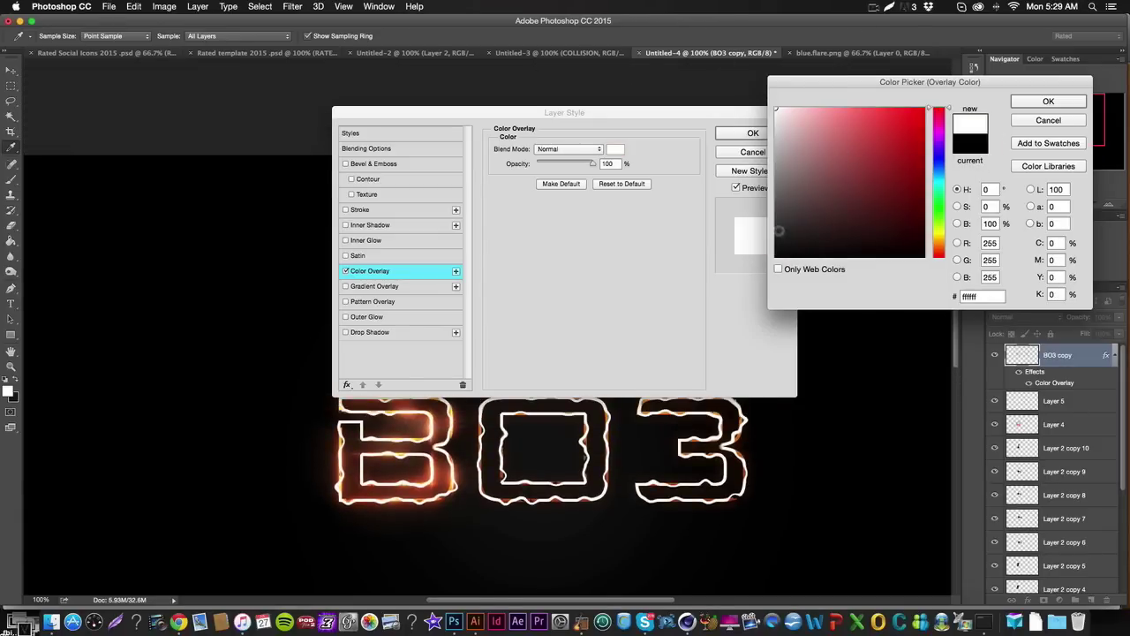
click(1038, 102)
click(752, 134)
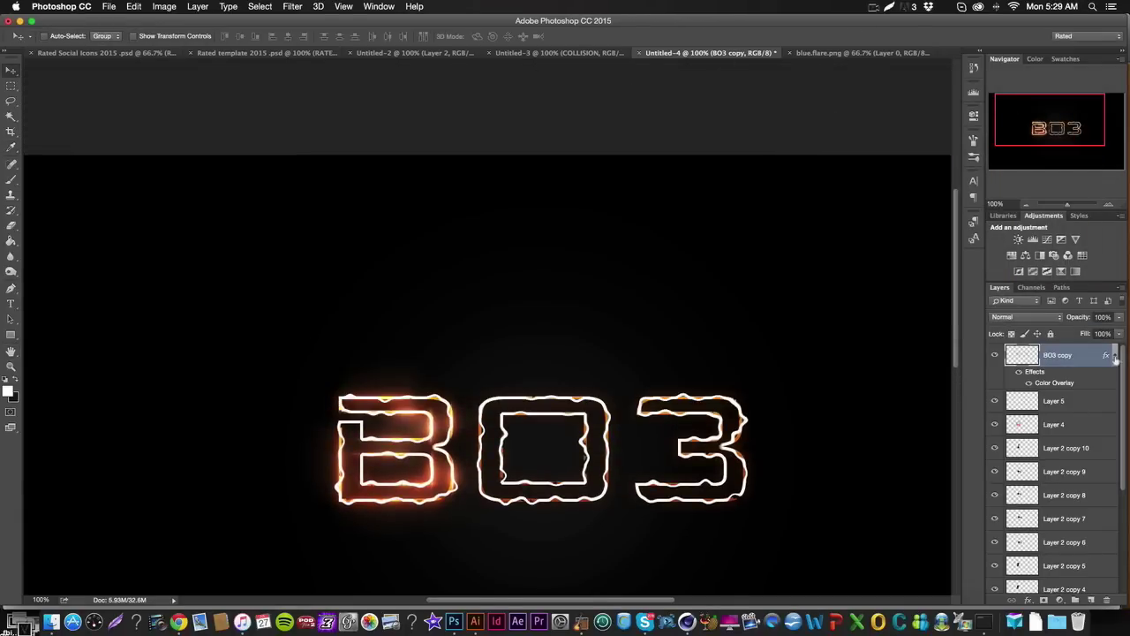
right_click(1088, 357)
click(1034, 276)
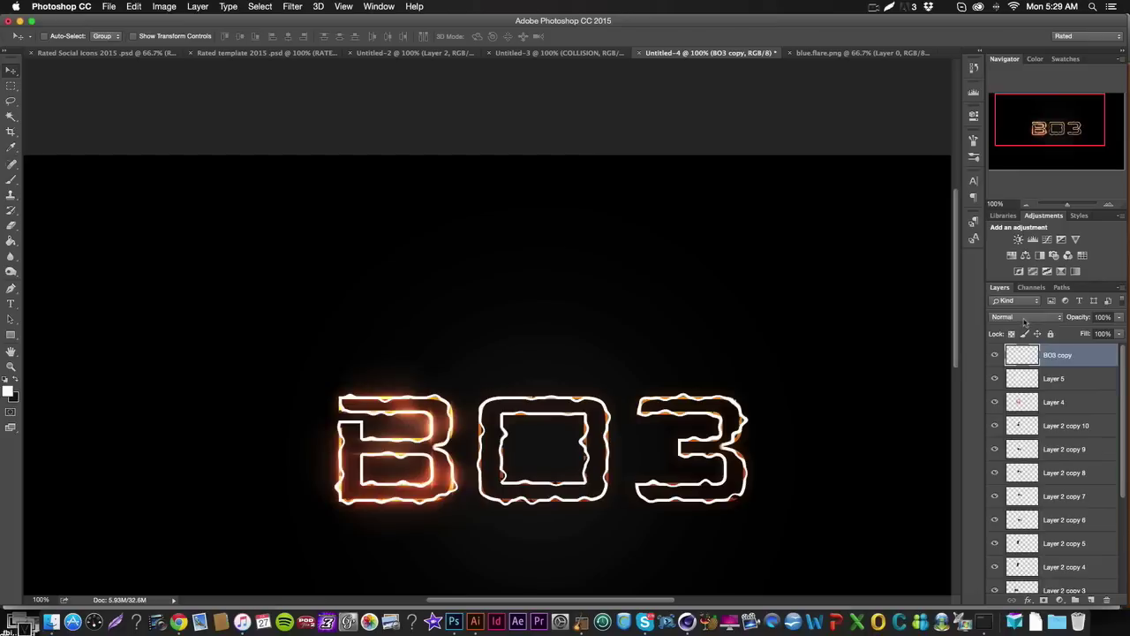
Step: Compare the Overlay, Multiply and Darker Color blend modes on the white BO3 copy layer, and settle on Soft Light
click(1016, 317)
click(1007, 443)
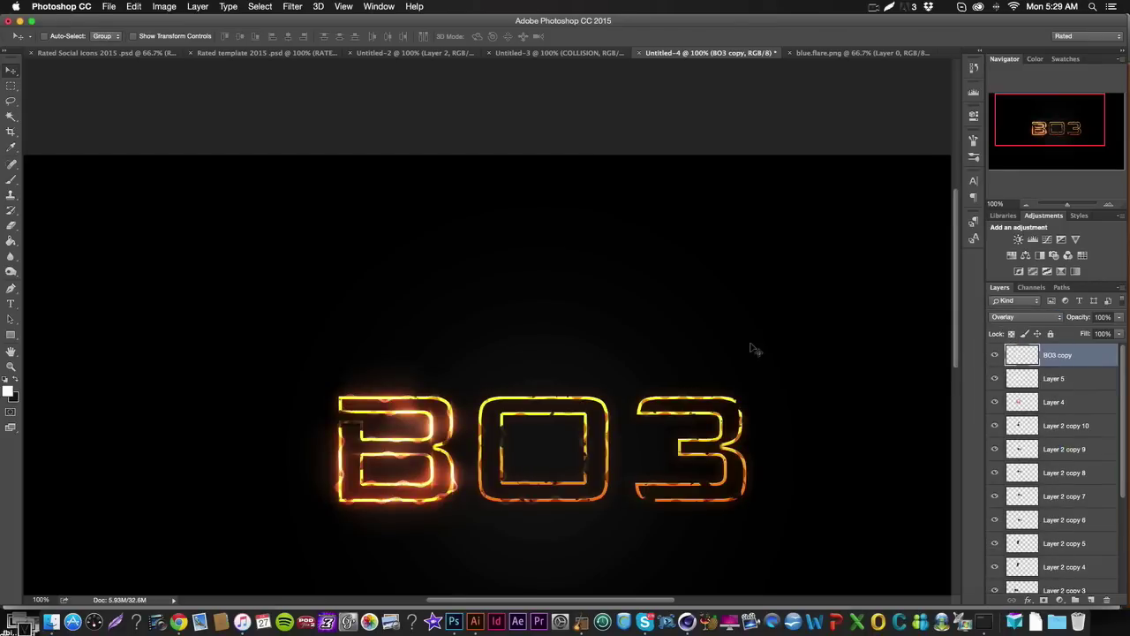
scroll(753, 349, down, 1)
click(1003, 317)
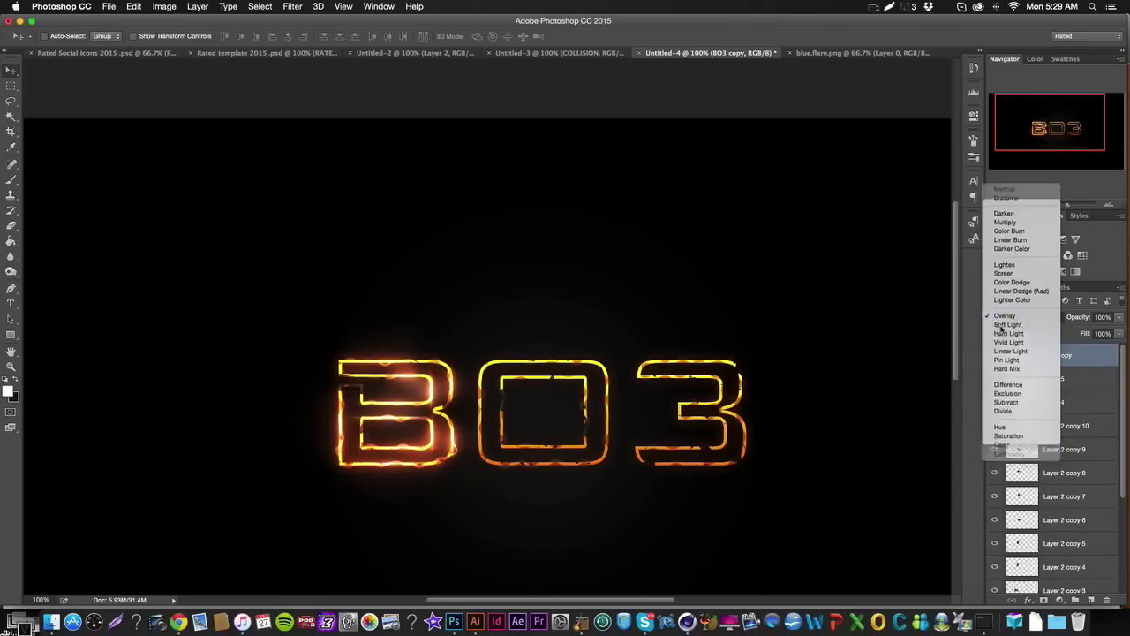
click(1002, 328)
click(1029, 317)
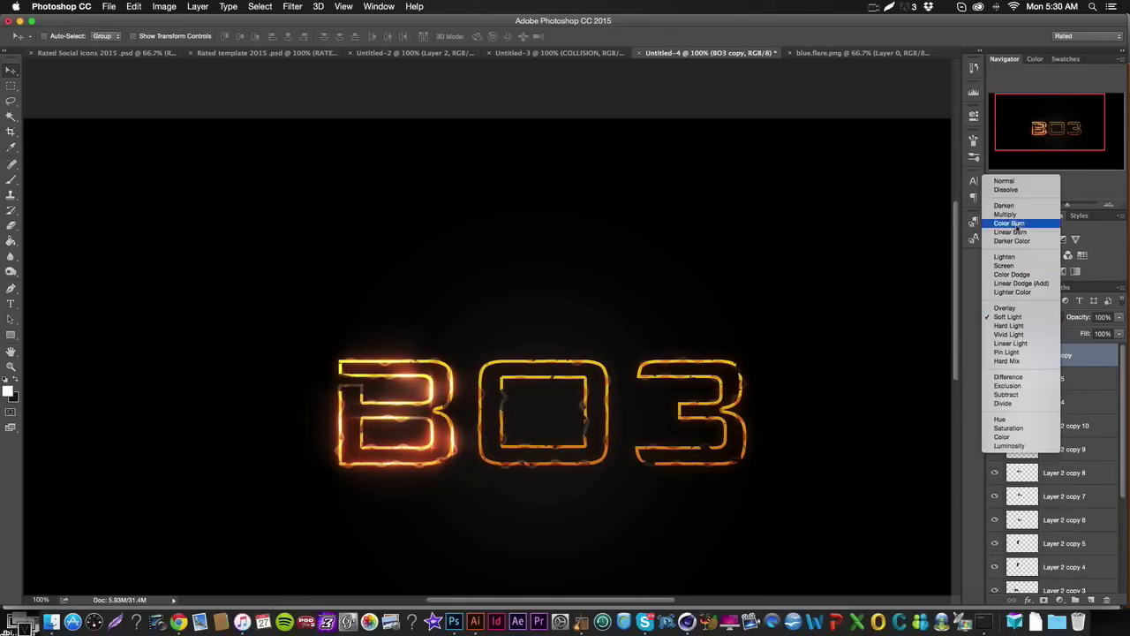
click(1014, 216)
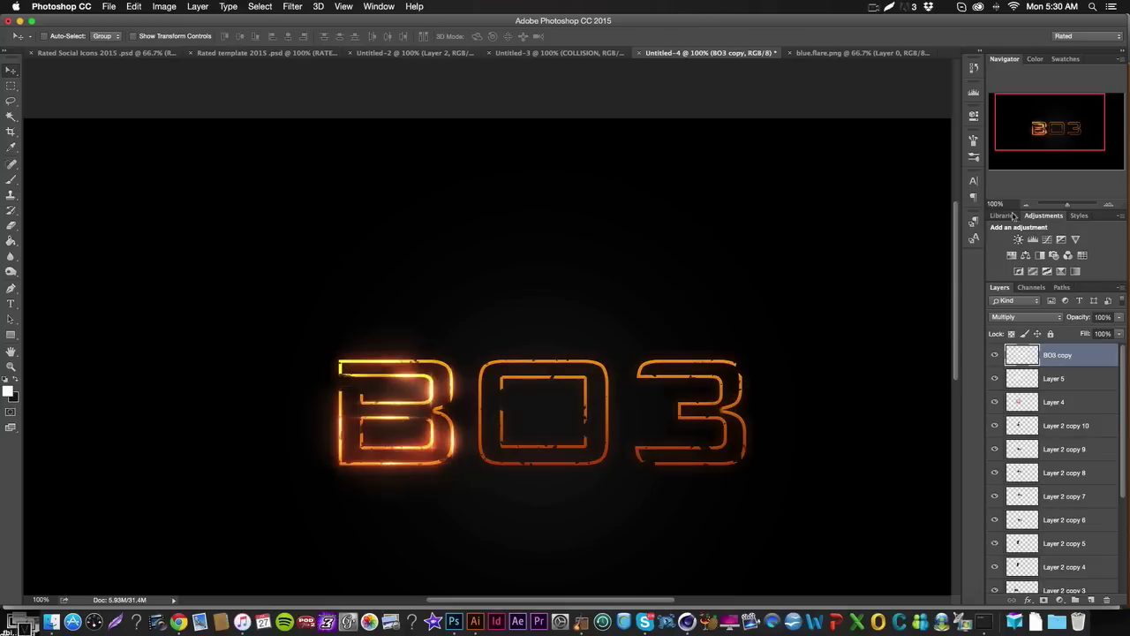
click(1029, 320)
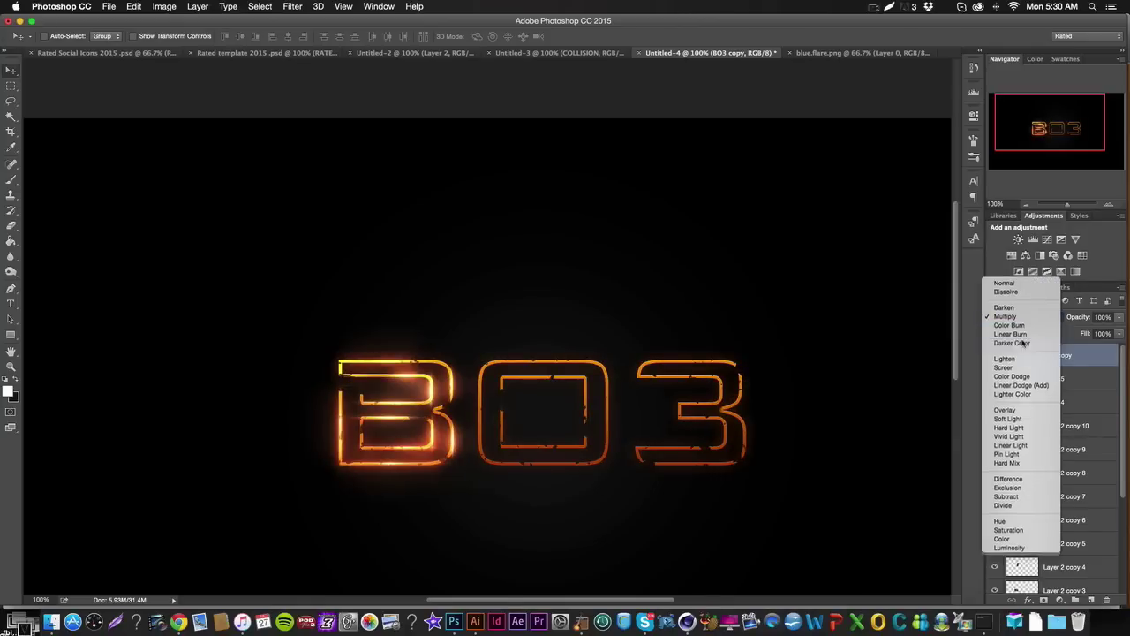
click(1023, 343)
click(1026, 319)
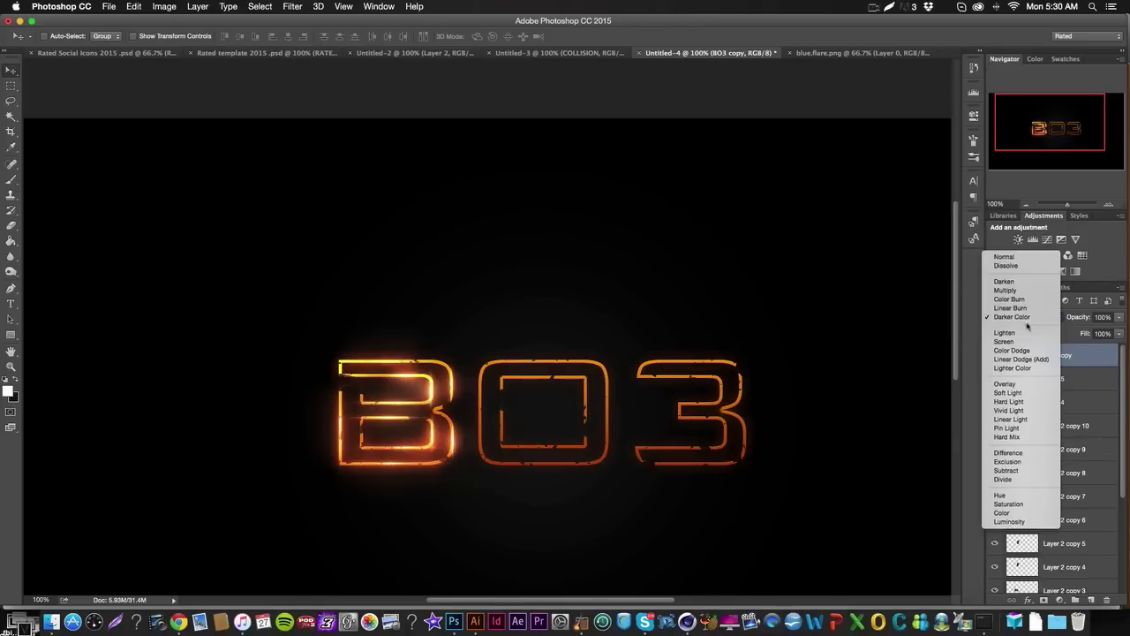
click(1029, 398)
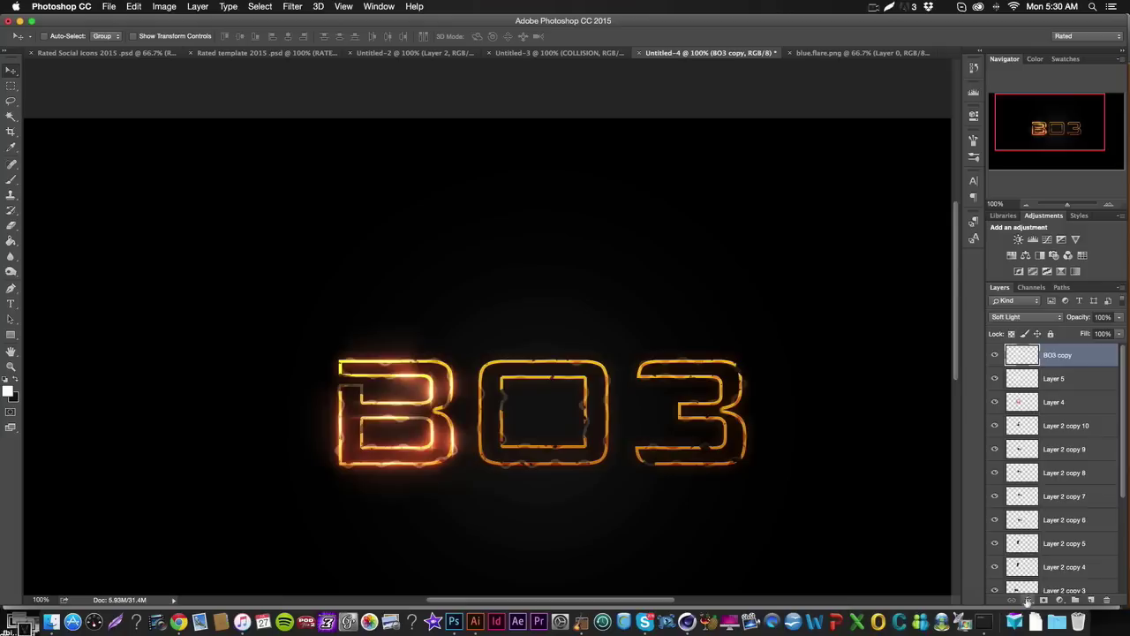
Step: Add a bright yellow Color Overlay at 100% opacity to the BO3 copy layer
click(1032, 600)
click(1051, 551)
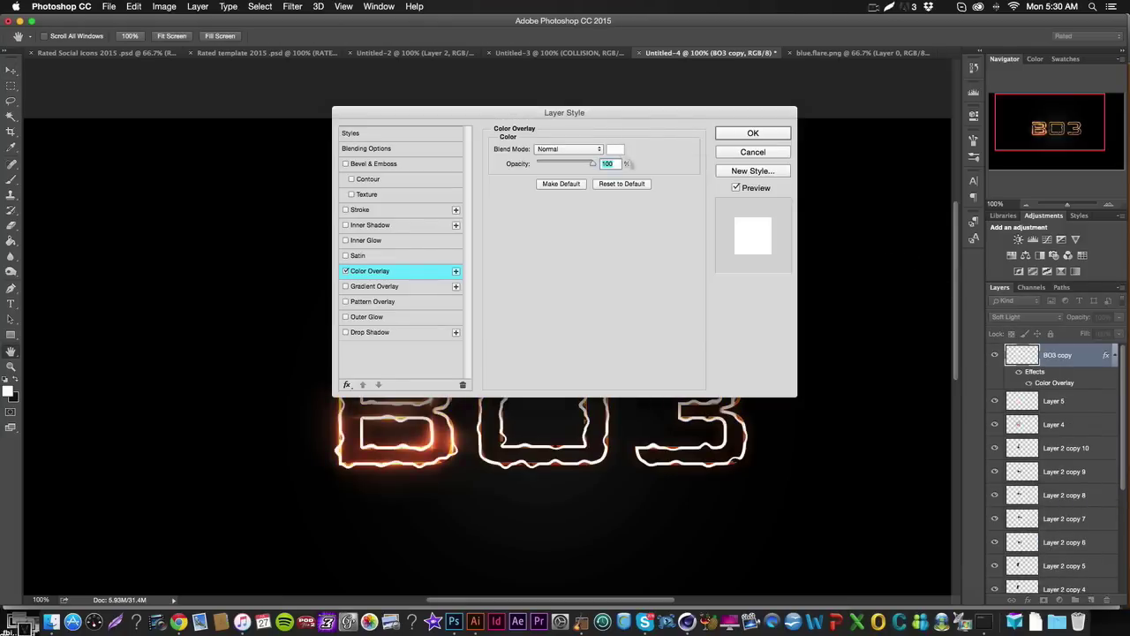
click(615, 151)
click(940, 234)
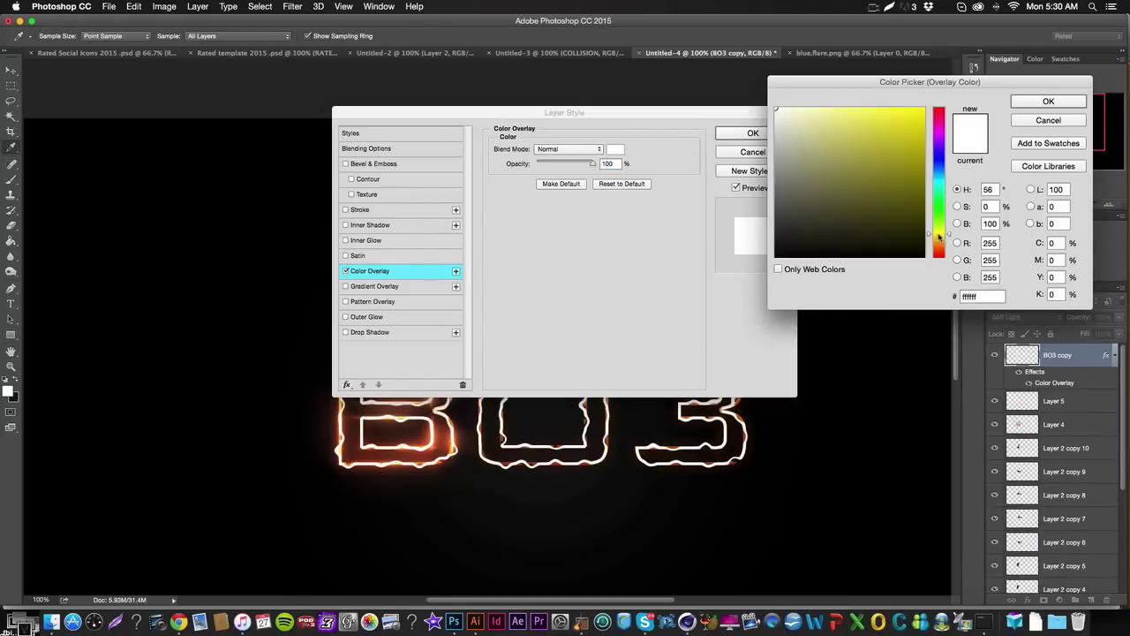
drag(869, 204, 925, 108)
key(Return)
key(Return)
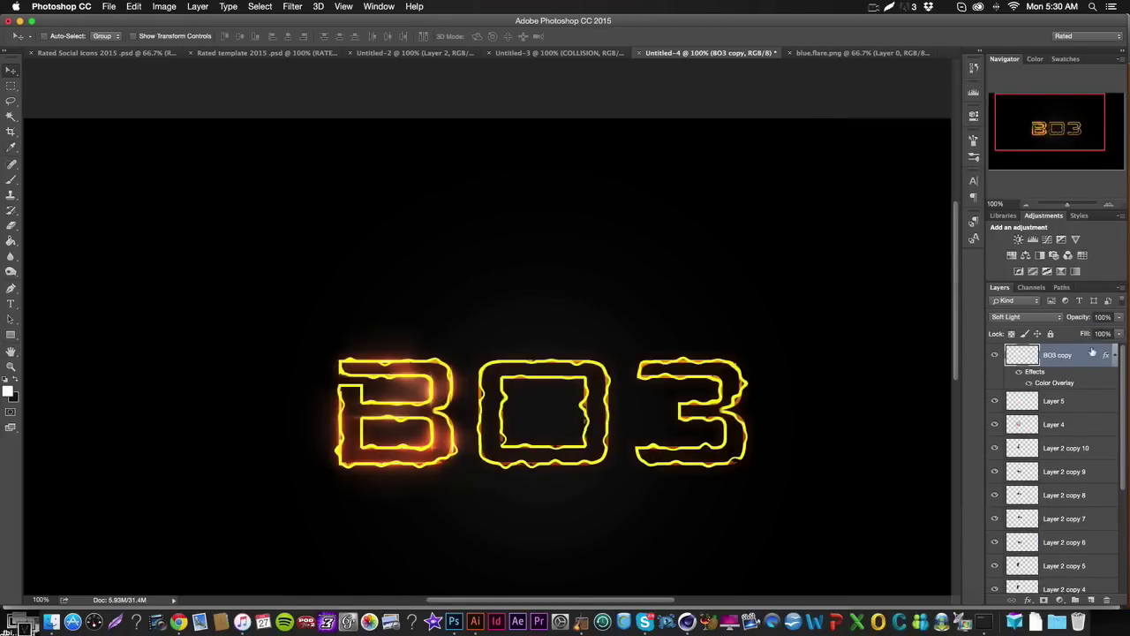
Step: Rasterize the BO3 copy layer's style, try the Multiply blend mode, and set the layer to Overlay
right_click(1093, 354)
click(991, 279)
click(1024, 316)
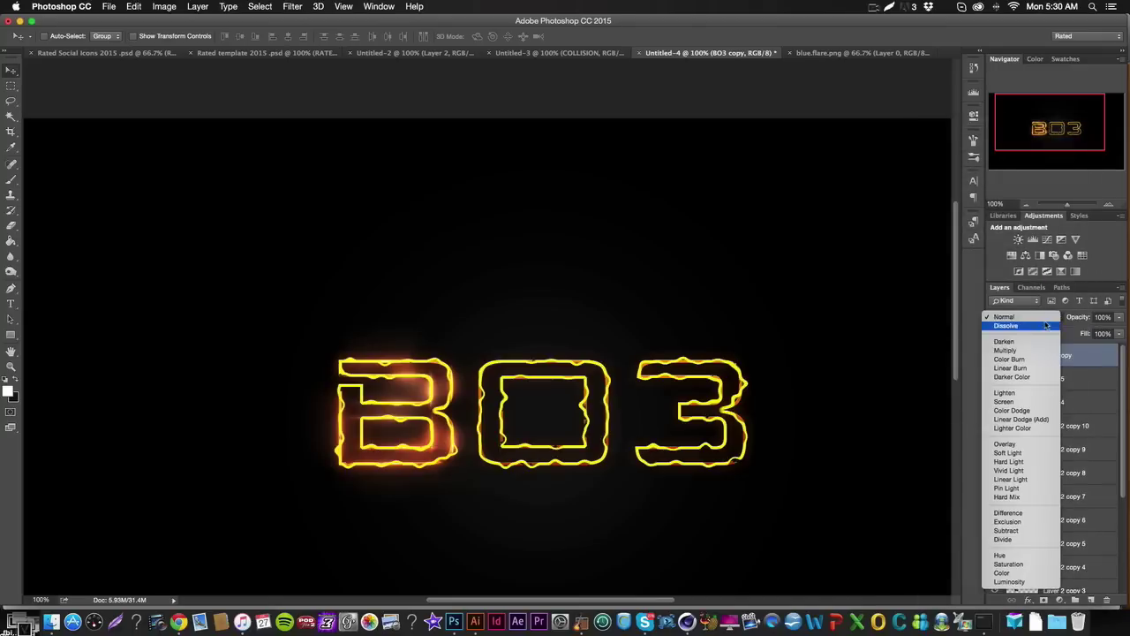
click(1042, 354)
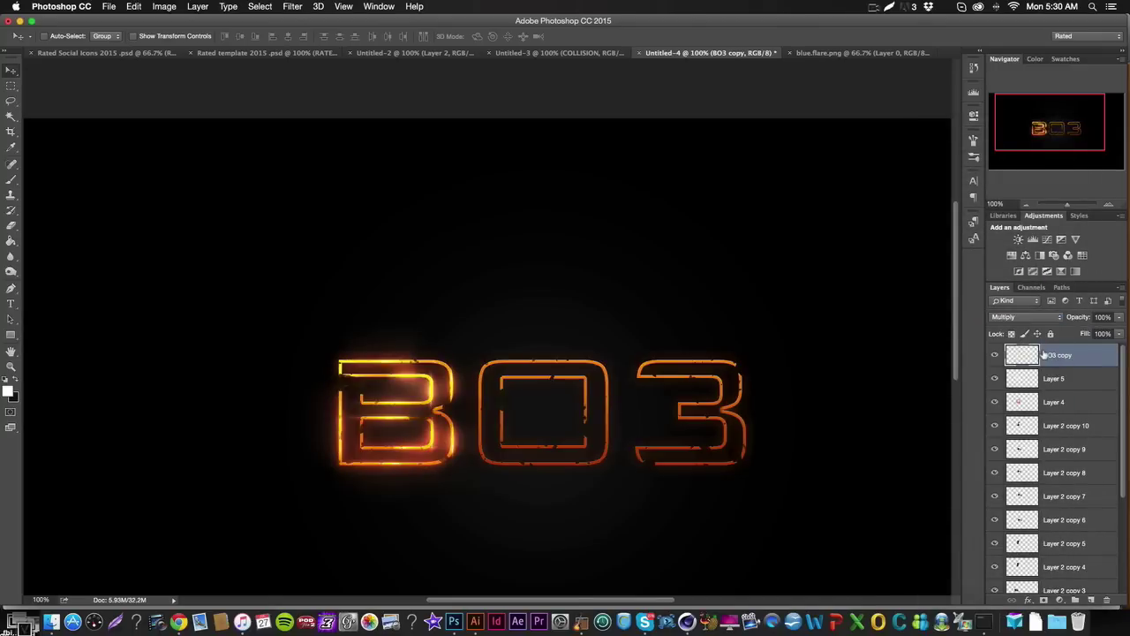
click(1029, 318)
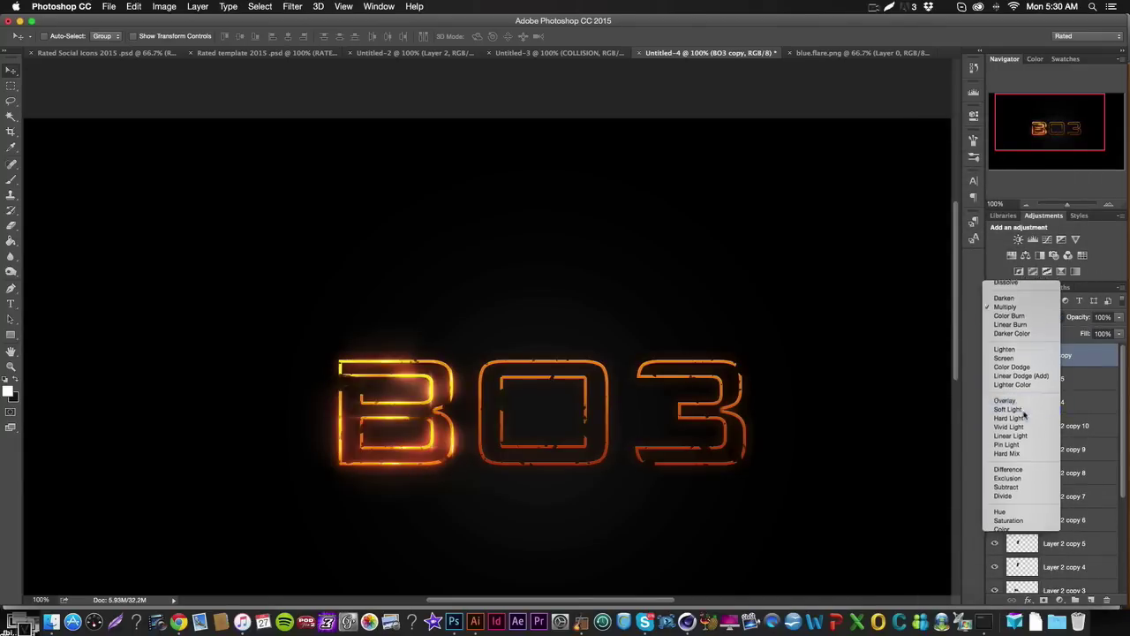
click(1025, 412)
click(10, 225)
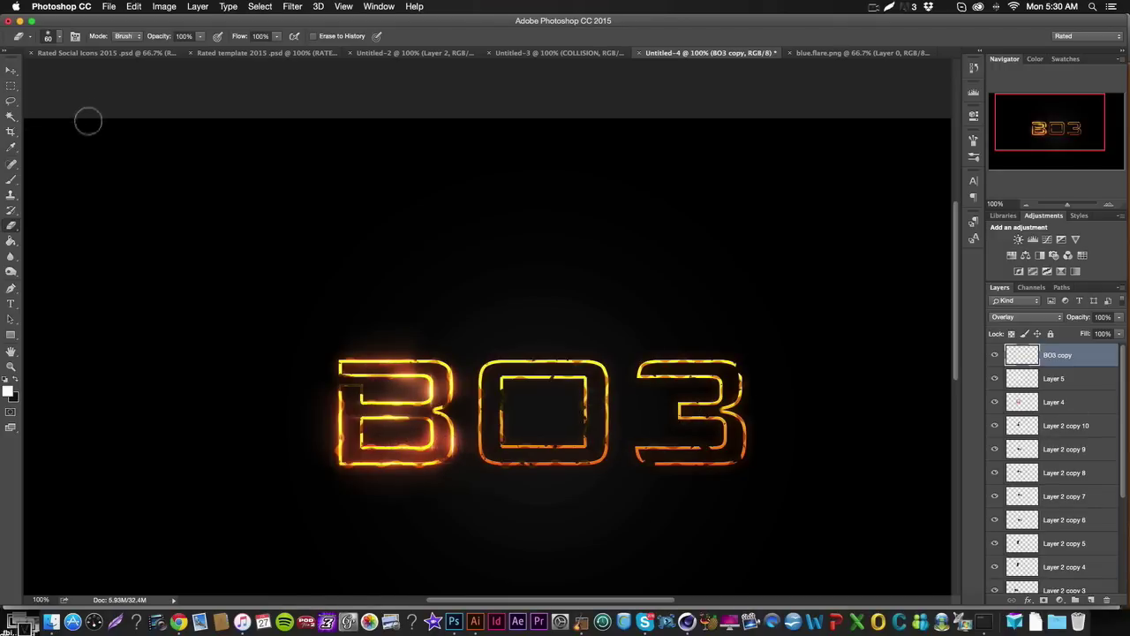
click(11, 71)
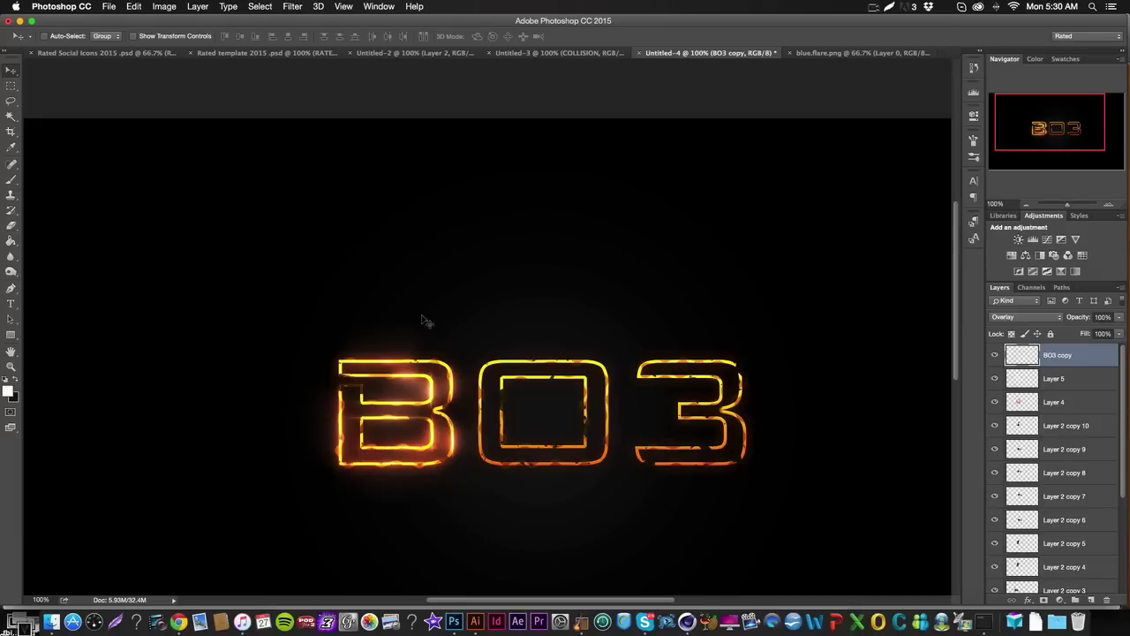
Step: Close blue.flare.png and, with Layer 2 copy 10 selected, open Rateds Huge Texture Pack.psd from the Rated LX Pack 2 folder
click(791, 53)
click(517, 217)
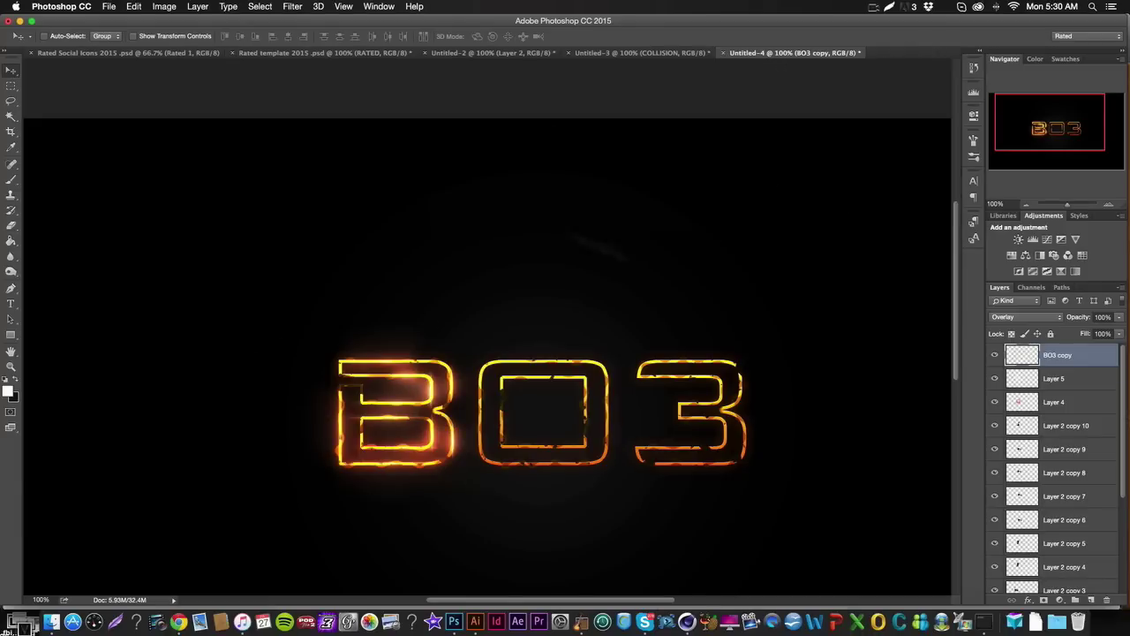
click(1096, 424)
click(108, 6)
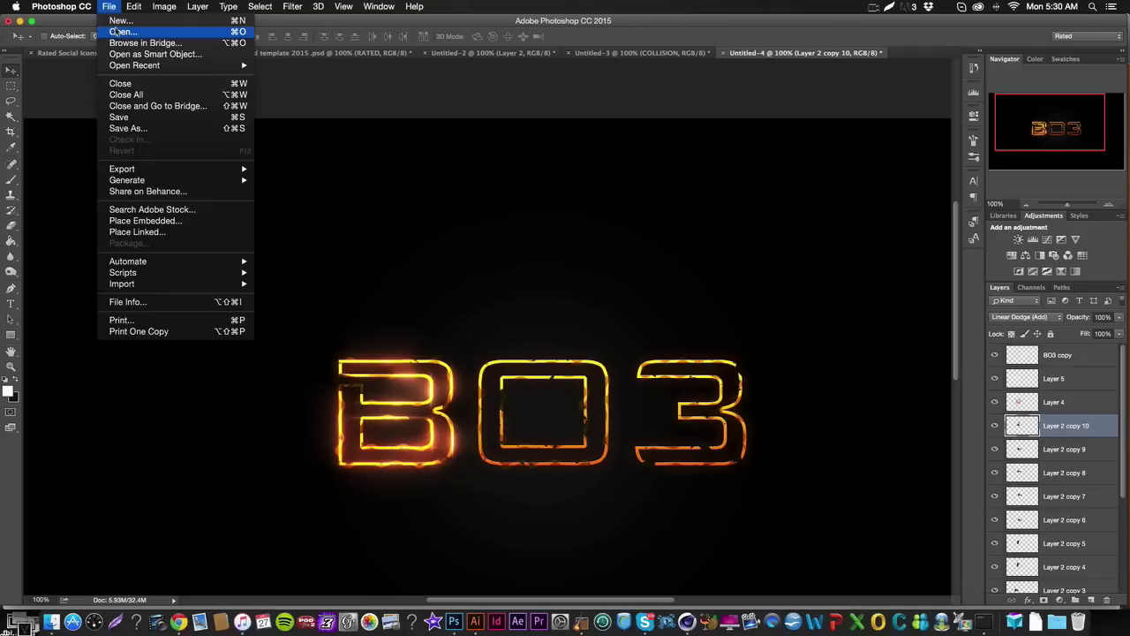
click(113, 32)
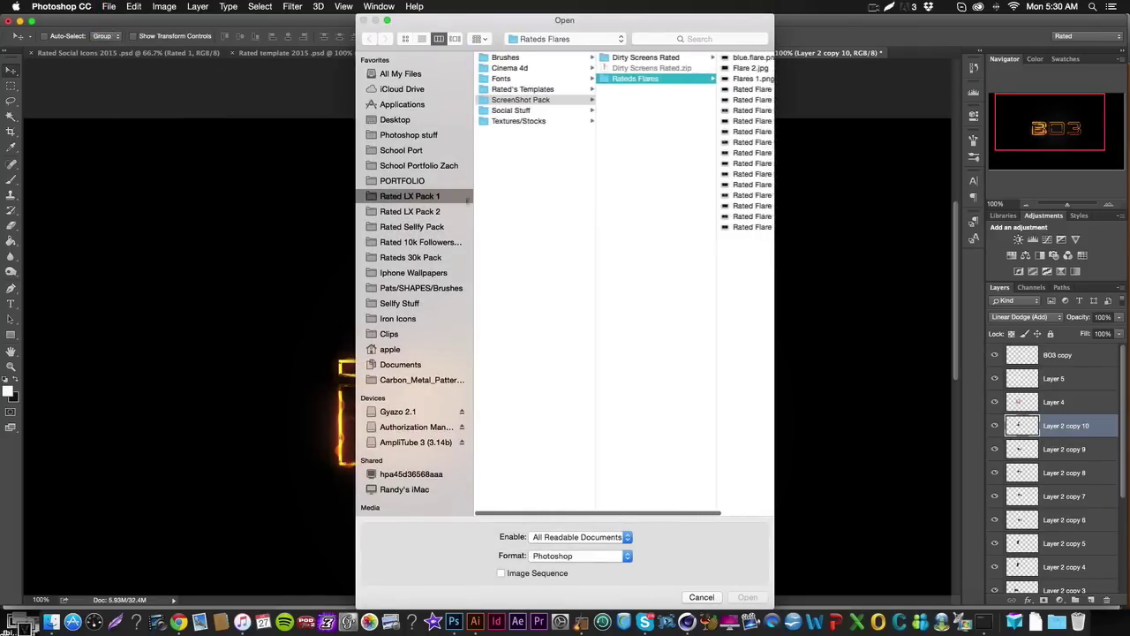
click(441, 215)
click(533, 78)
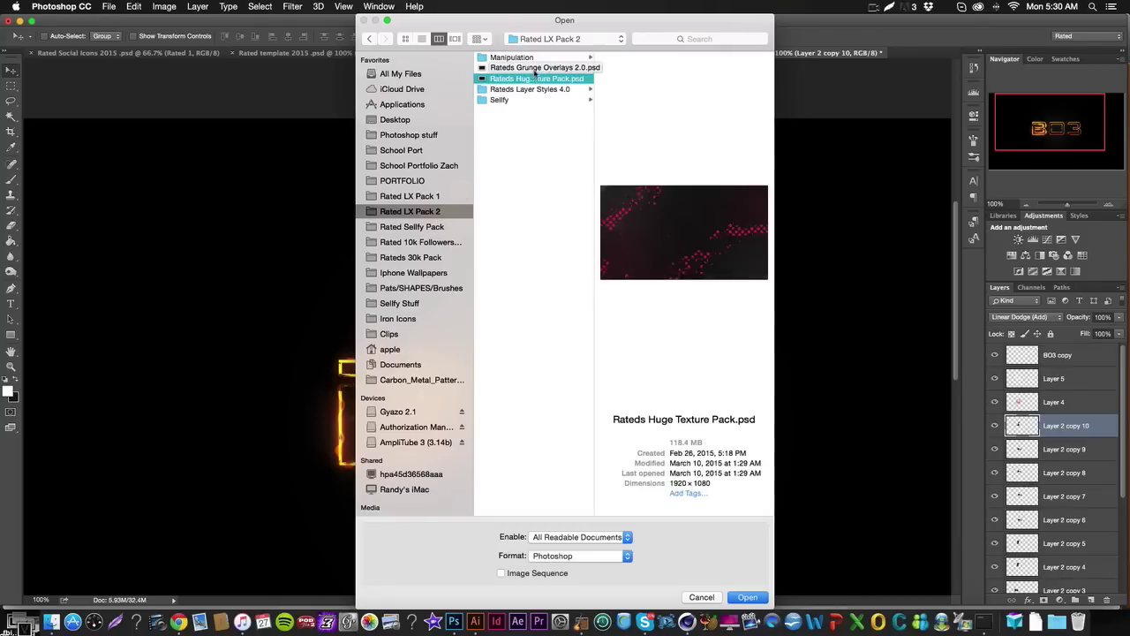
click(543, 78)
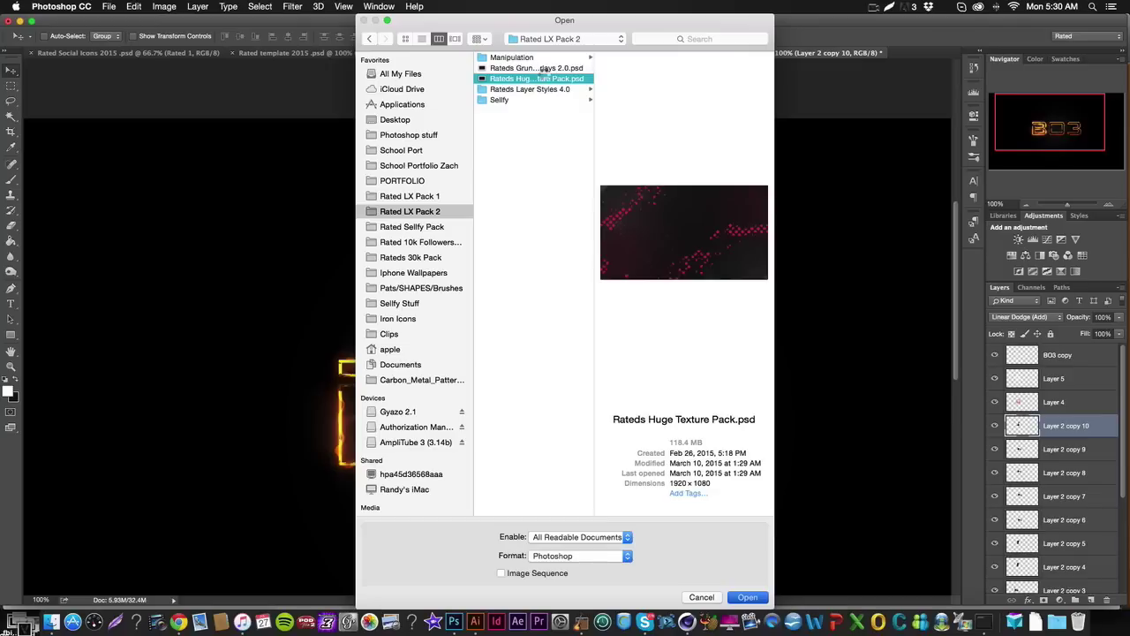
double_click(543, 78)
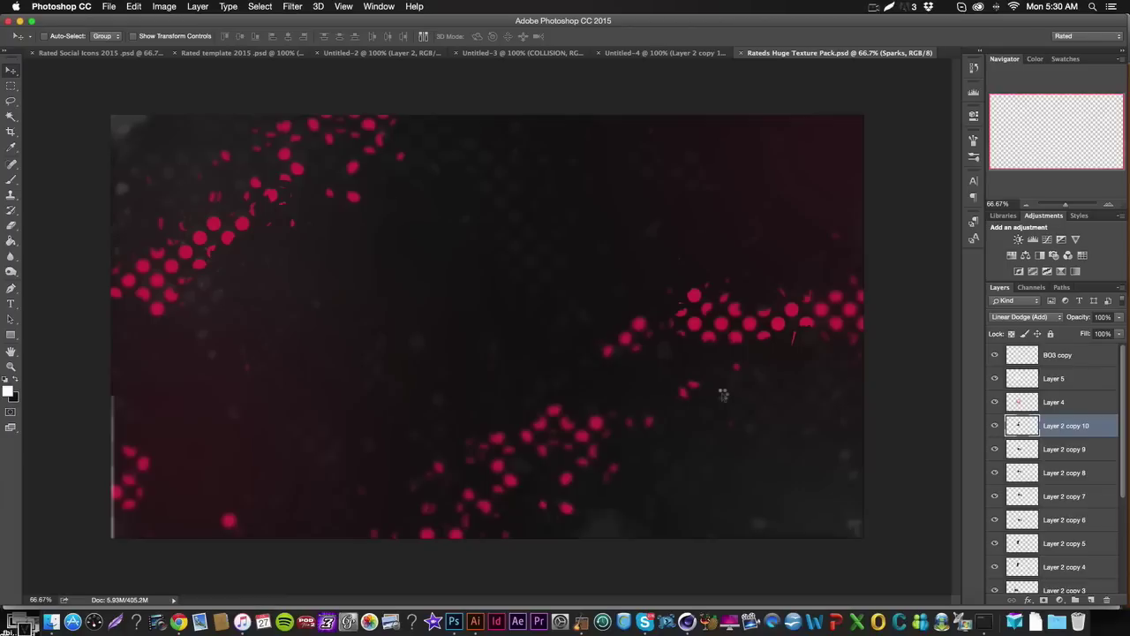
Step: Show Layer 13 in the texture pack's Fire group and copy its flames into the Untitled-4 document
click(1011, 445)
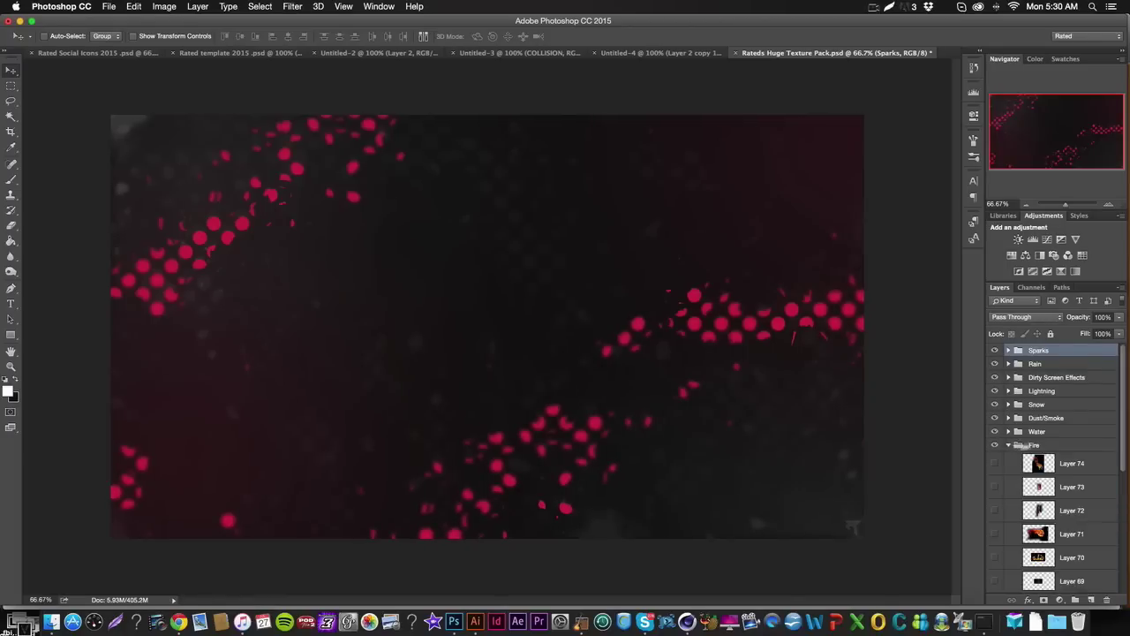
scroll(1011, 445, down, 3)
click(1069, 495)
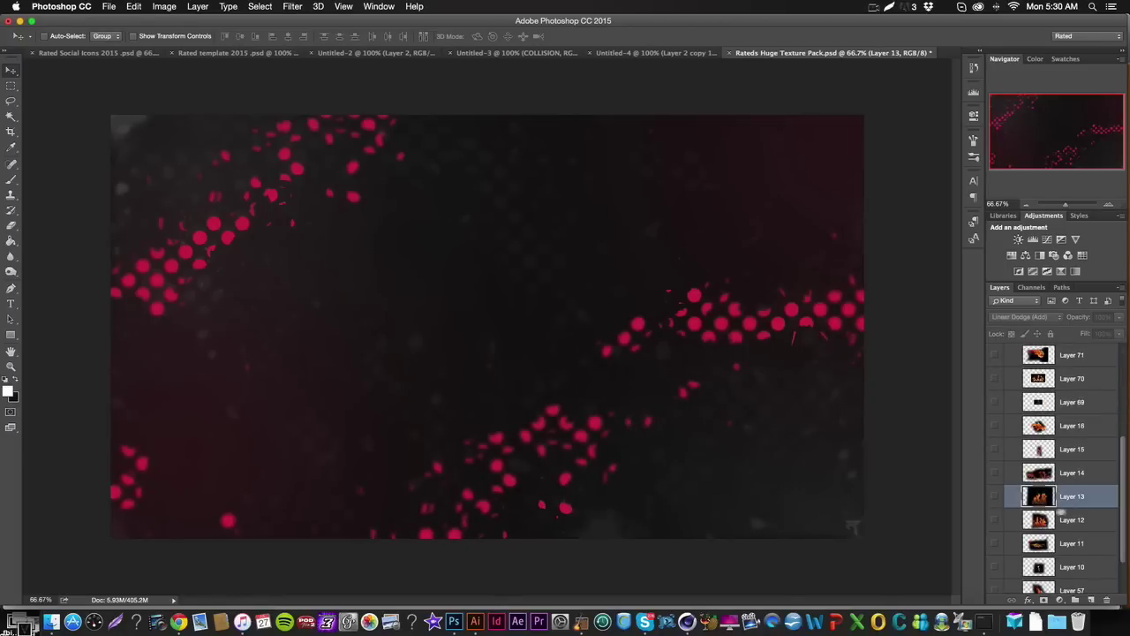
click(995, 497)
drag(659, 89, 552, 220)
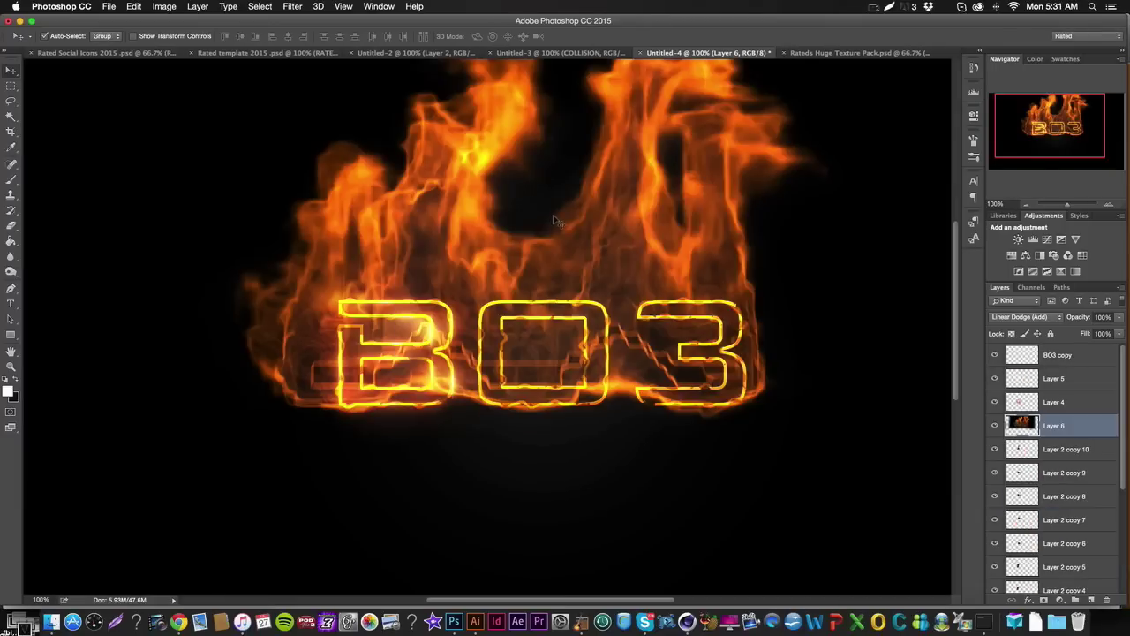
Step: Scale the imported flames down to about the width of the letter B and place them over its lower half
key(super+t)
drag(594, 443, 391, 432)
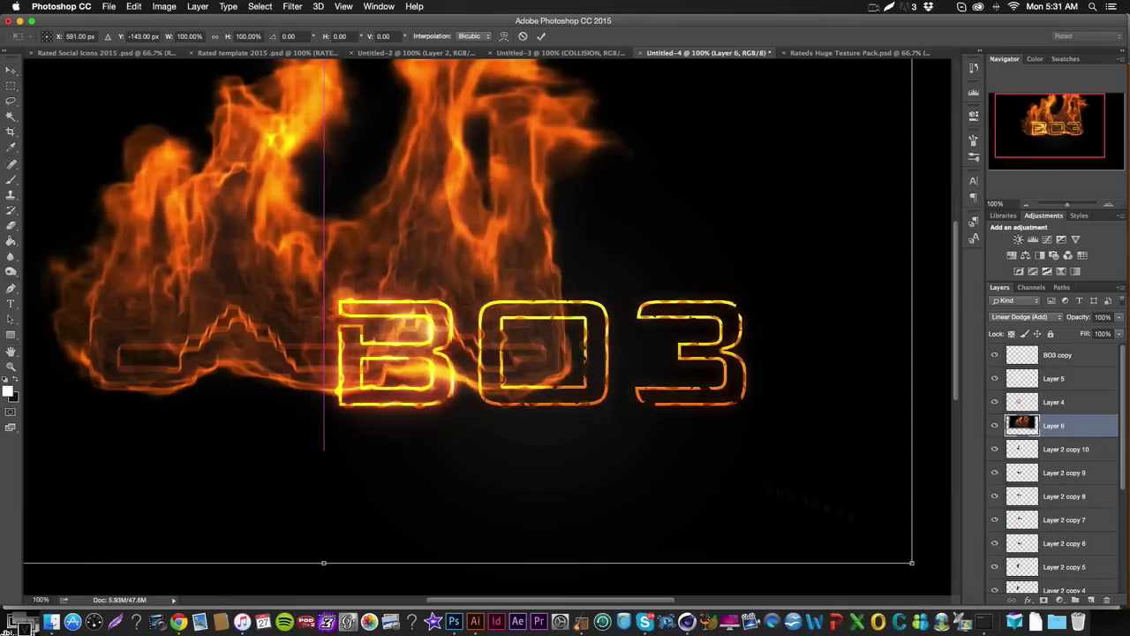
drag(915, 562, 353, 130)
drag(505, 180, 602, 468)
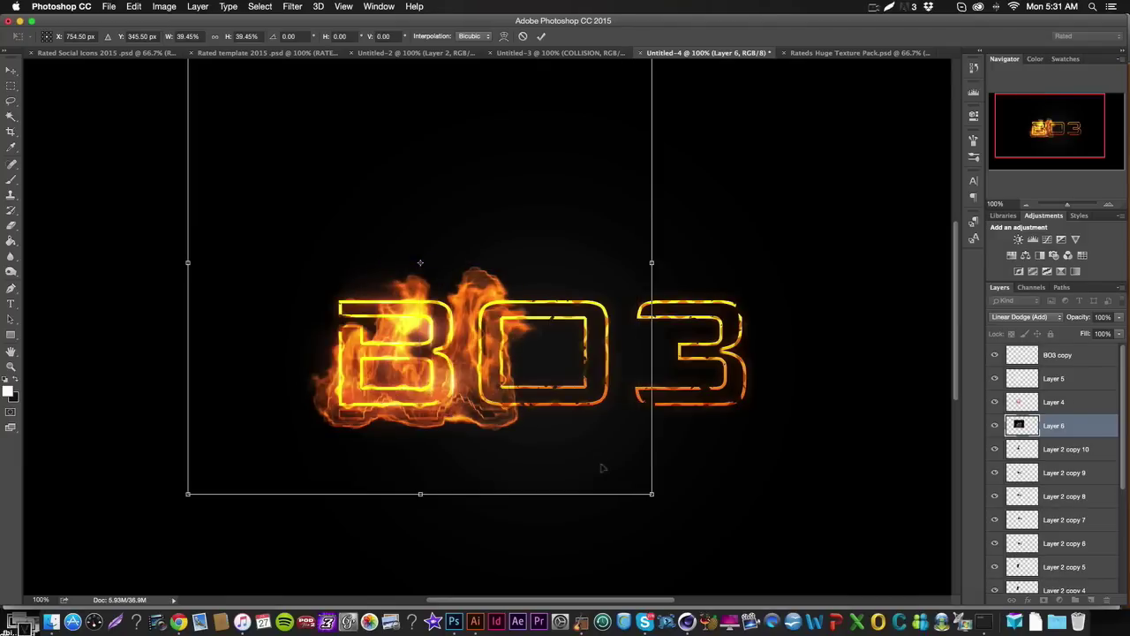
drag(652, 493, 543, 385)
drag(470, 307, 442, 369)
key(Return)
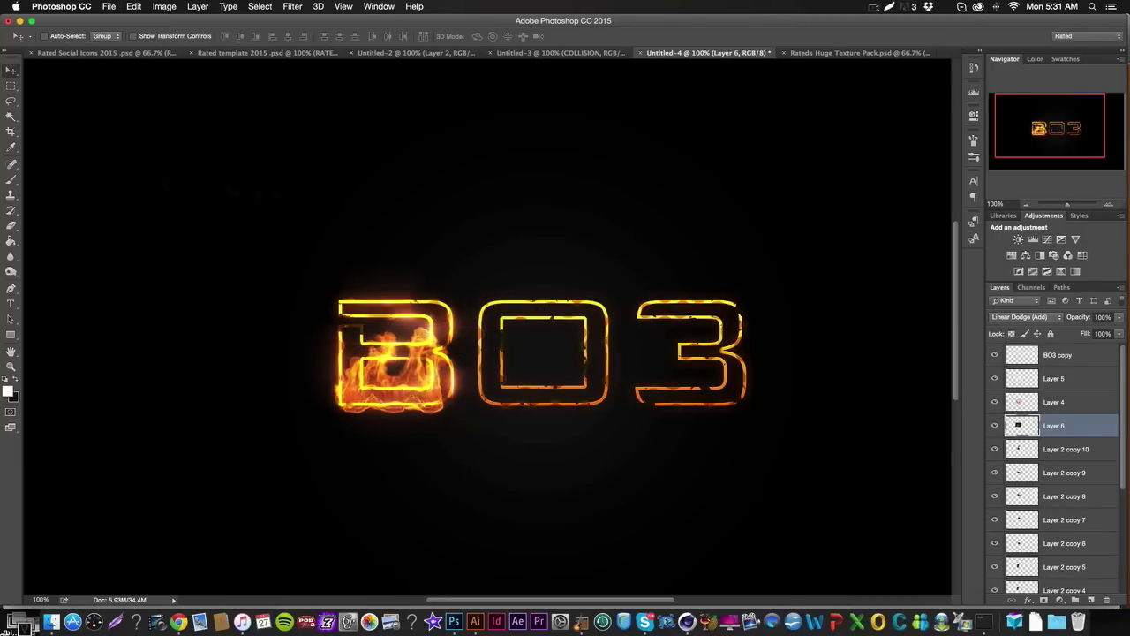
Step: Erase the upper flames inside the B on Layer 6, keeping only the fire along the letter's bottom edge
click(12, 226)
mouse_move(399, 380)
mouse_down()
mouse_move(375, 378)
mouse_move(371, 351)
mouse_move(431, 362)
mouse_move(394, 352)
mouse_move(334, 375)
mouse_move(334, 357)
mouse_up()
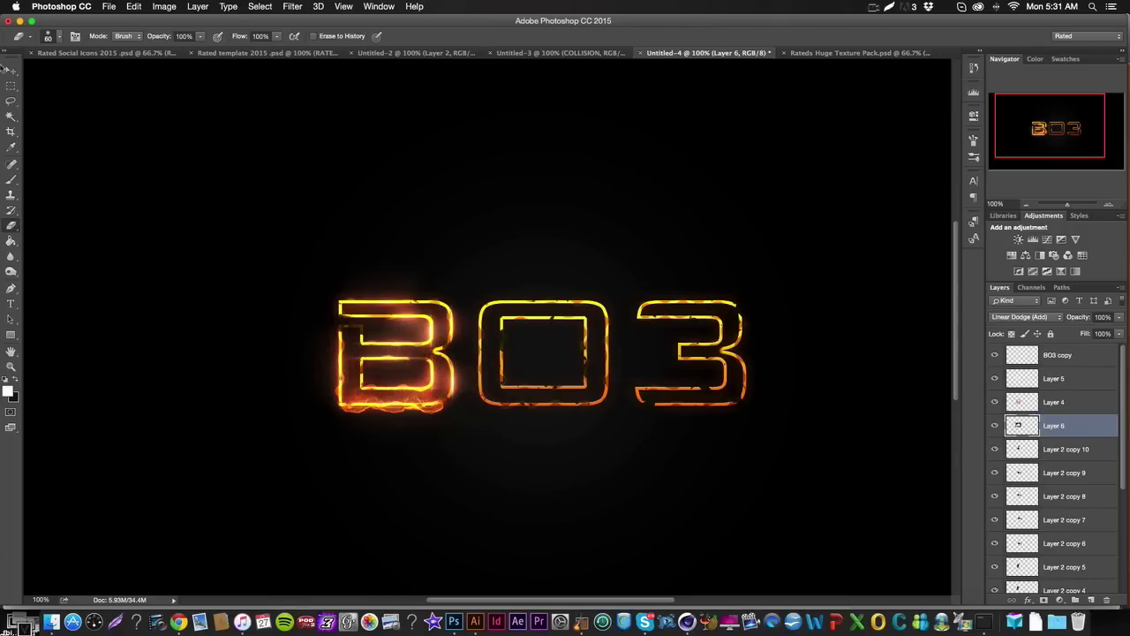
click(10, 72)
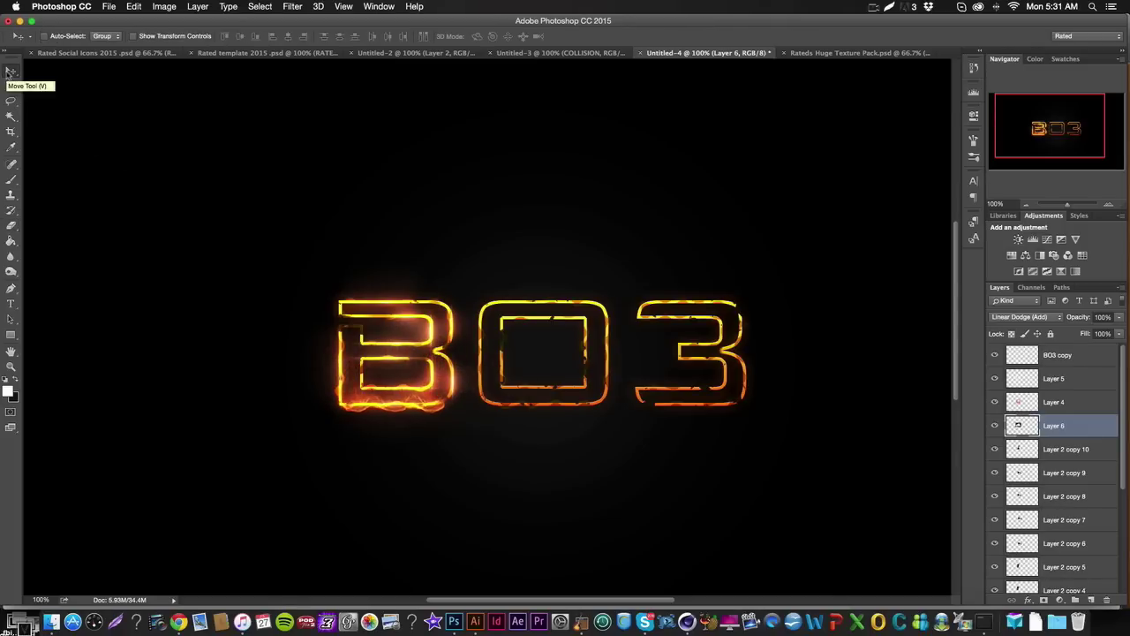
Step: Duplicate Layer 6, rotate the copy upright along the B's left edge, and erase its excess flames
key(super+j)
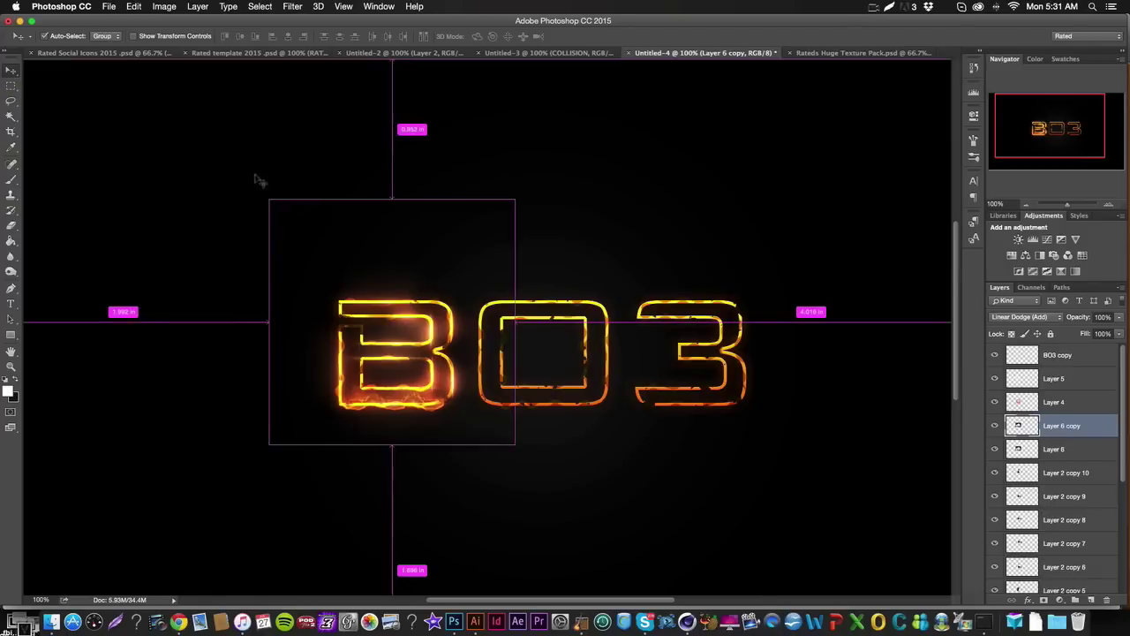
key(super+t)
drag(694, 302, 404, 459)
key(Return)
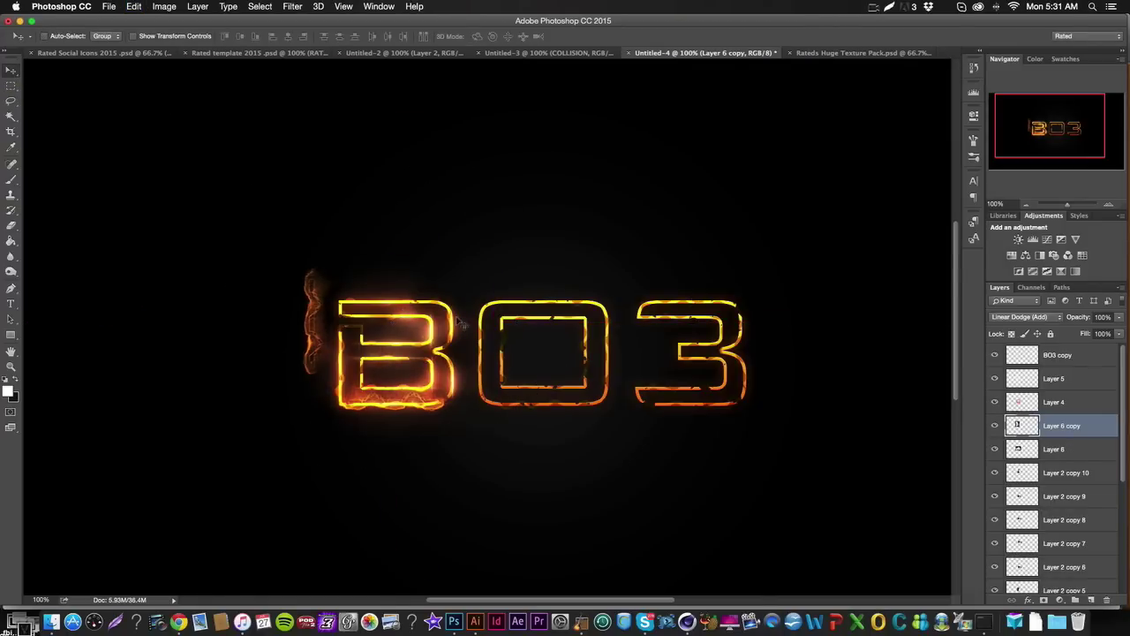
mouse_move(463, 314)
mouse_down()
mouse_move(487, 320)
mouse_move(487, 338)
mouse_up()
key(e)
mouse_move(323, 318)
mouse_down()
mouse_move(358, 307)
mouse_move(347, 315)
mouse_move(352, 290)
mouse_move(371, 296)
mouse_move(306, 311)
mouse_move(327, 299)
mouse_move(350, 320)
mouse_up()
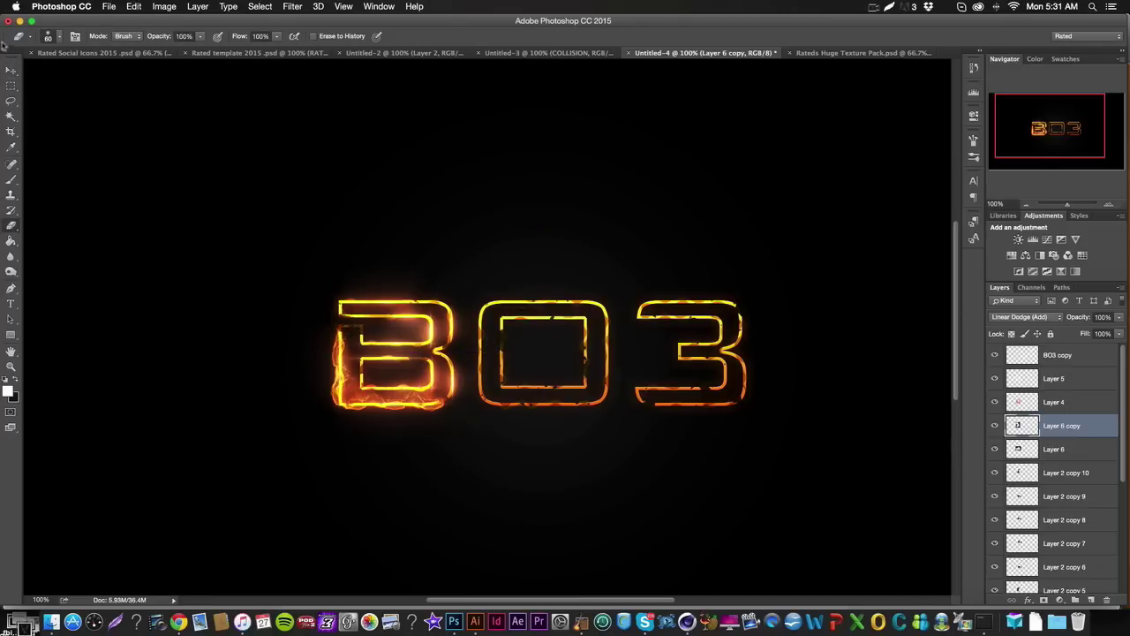
click(11, 69)
Step: In the texture pack, hide Layer 13, show Layer 12 in the Fire group and copy its flames into Untitled-4
click(845, 53)
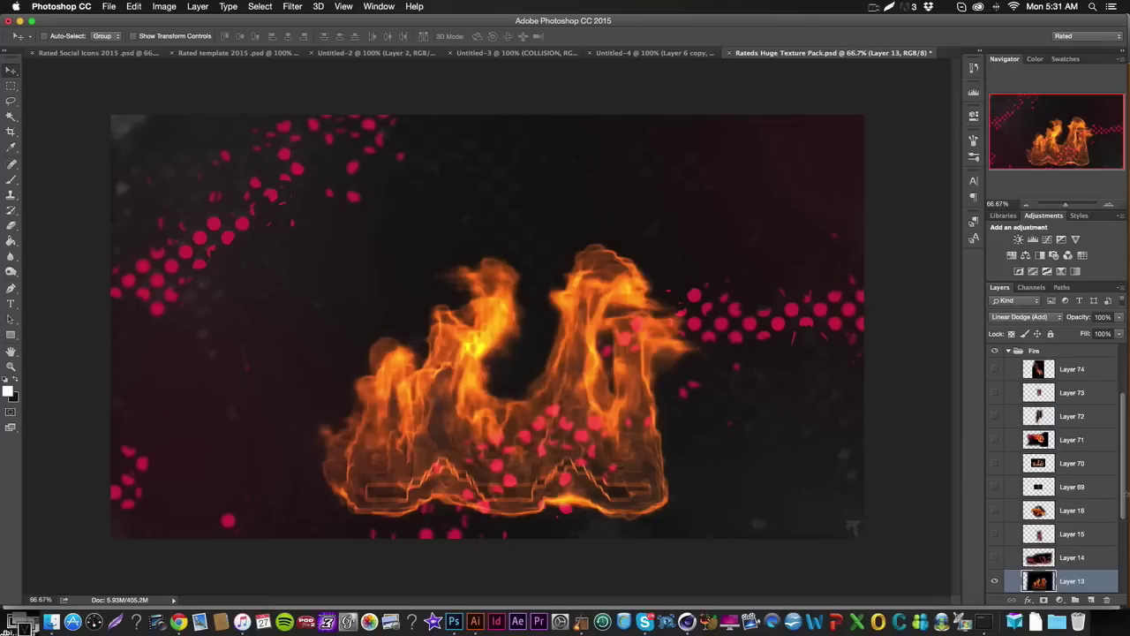
click(996, 578)
click(1057, 535)
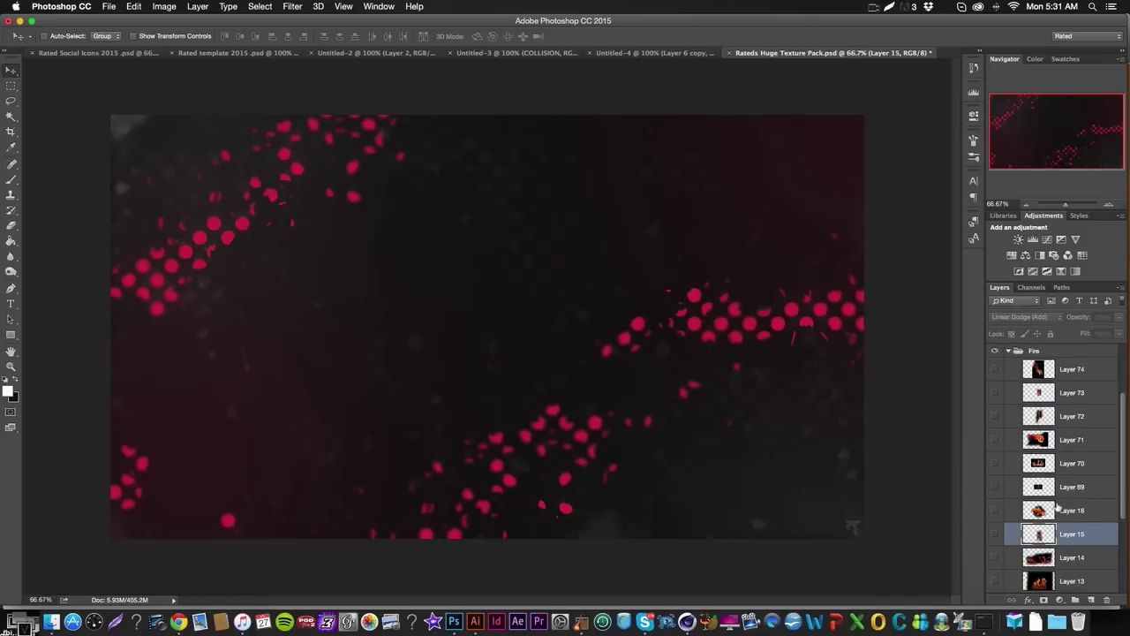
scroll(1058, 528, down, 2)
click(1064, 544)
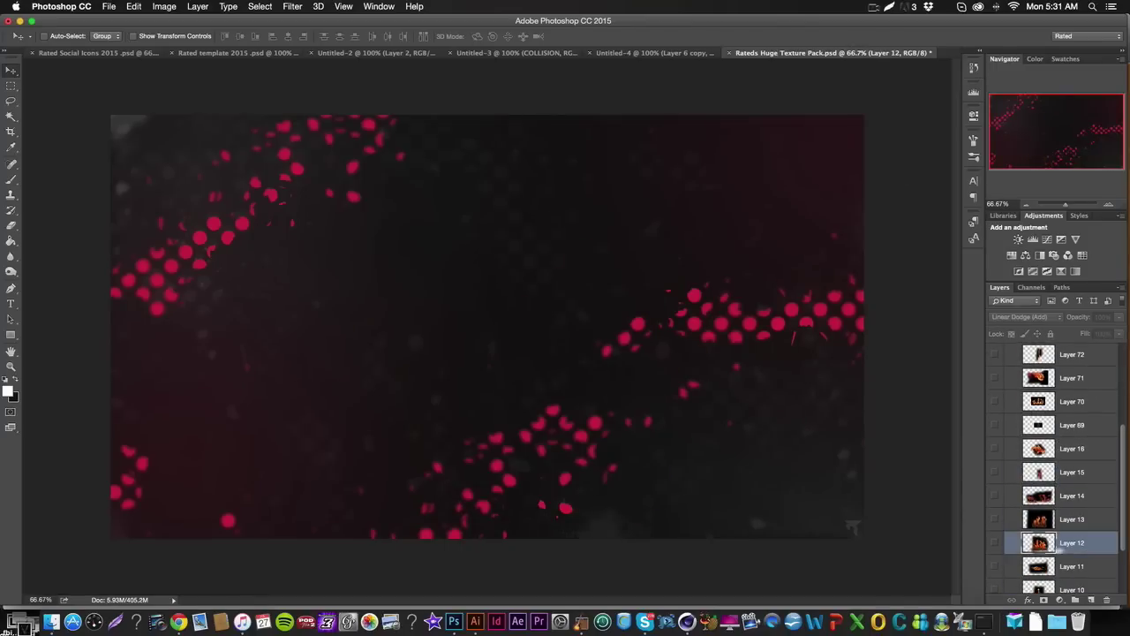
click(996, 520)
click(996, 520)
scroll(999, 526, down, 2)
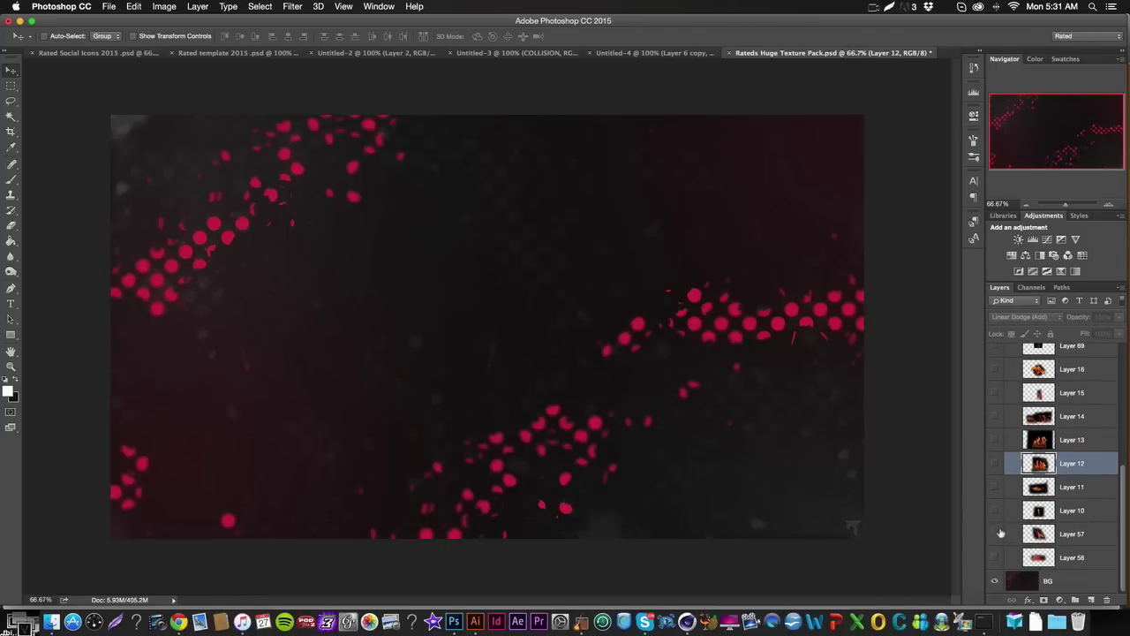
click(997, 464)
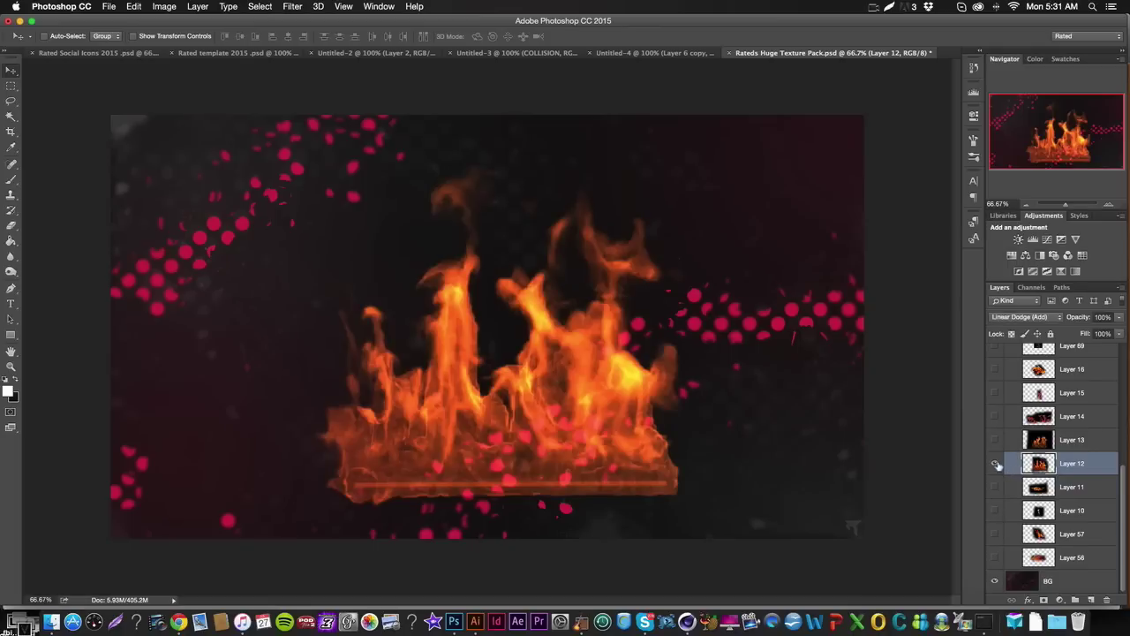
drag(440, 360, 567, 287)
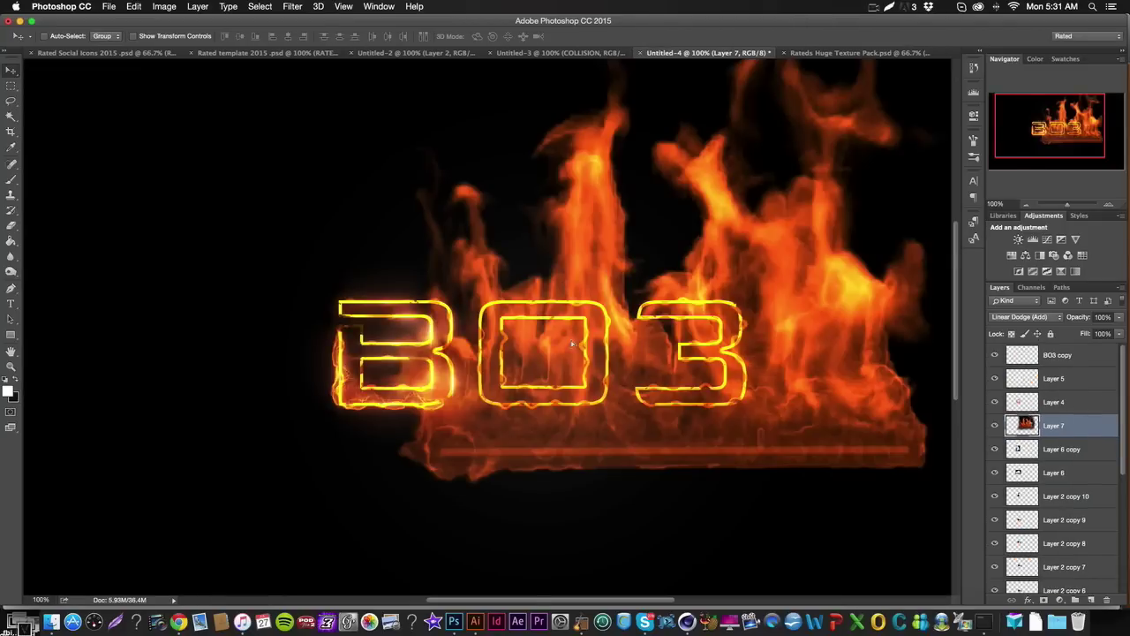
Step: Shrink the new flames, turn them upside down, and fit them over the B with their base along its top edge
drag(576, 344, 356, 292)
key(ctrl+t)
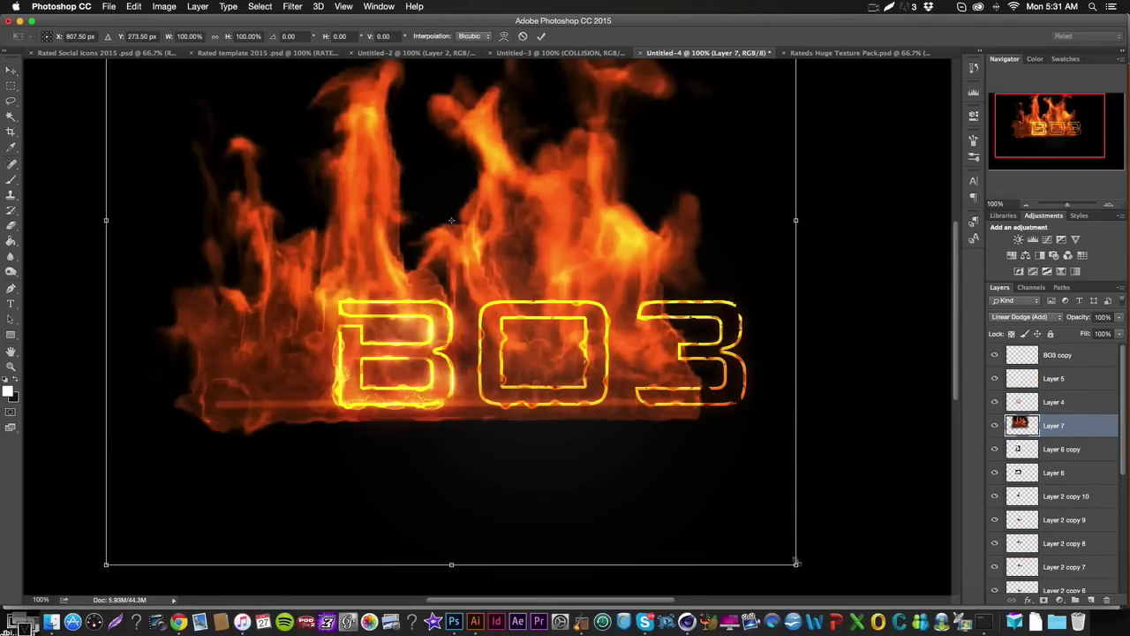
drag(796, 563, 328, 93)
key(Return)
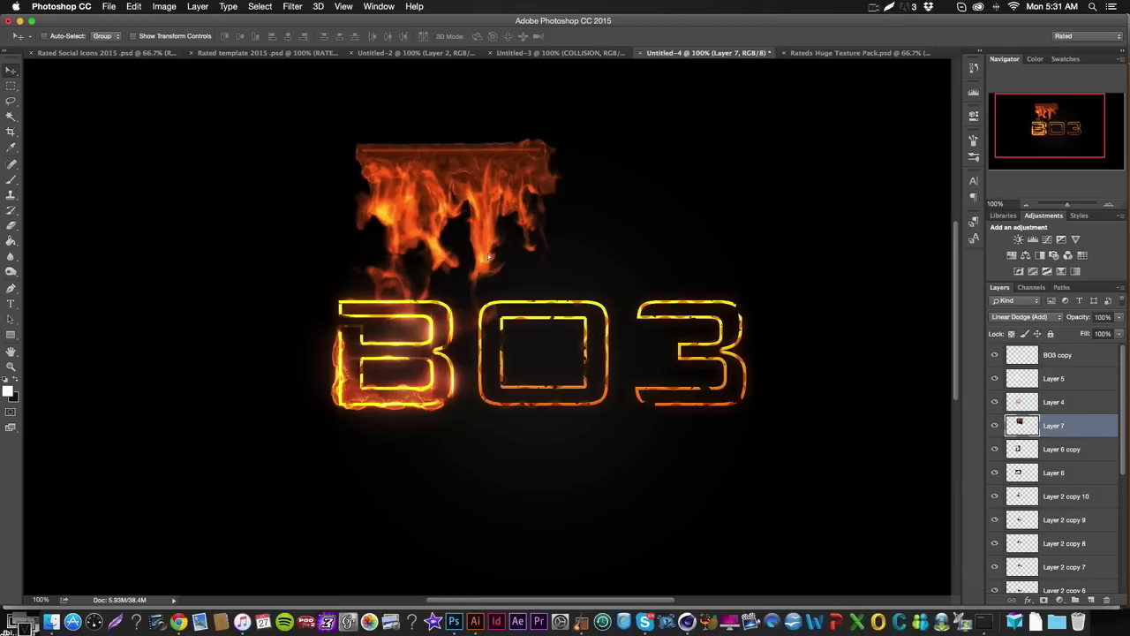
drag(488, 257, 437, 382)
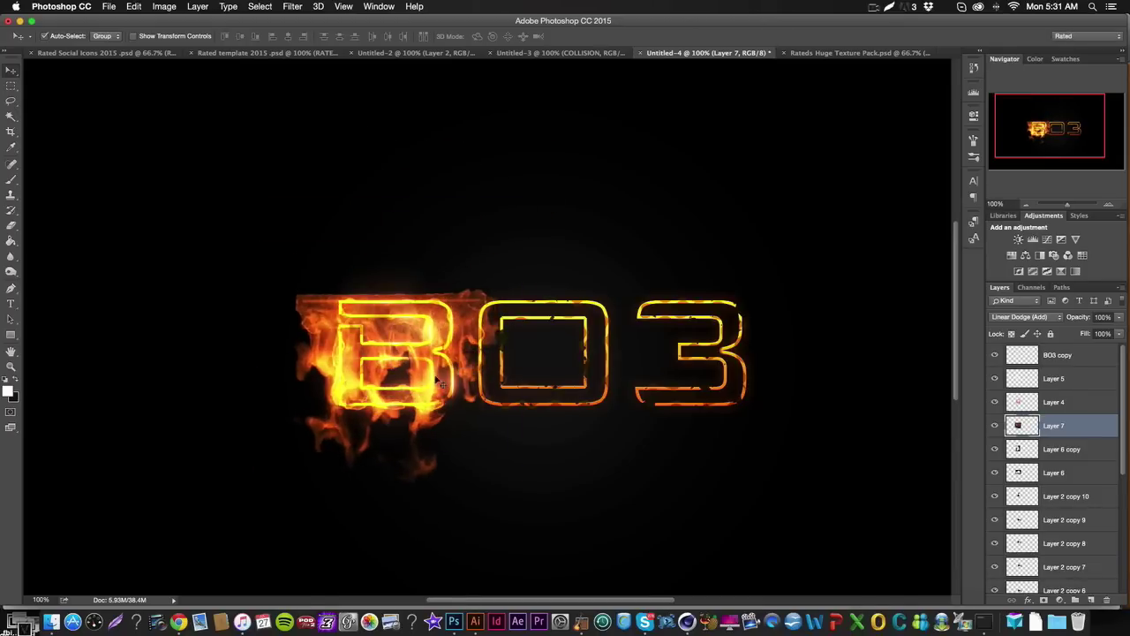
key(ctrl+t)
mouse_move(261, 240)
mouse_down()
mouse_move(323, 301)
mouse_move(389, 334)
mouse_move(358, 331)
mouse_move(415, 334)
mouse_move(362, 338)
mouse_move(380, 362)
mouse_move(346, 335)
mouse_move(398, 334)
mouse_move(380, 309)
mouse_move(335, 322)
mouse_up()
key(Return)
Step: Erase the excess flames on Layer 7, leaving only the fire along the B's top edge
click(10, 225)
key(v)
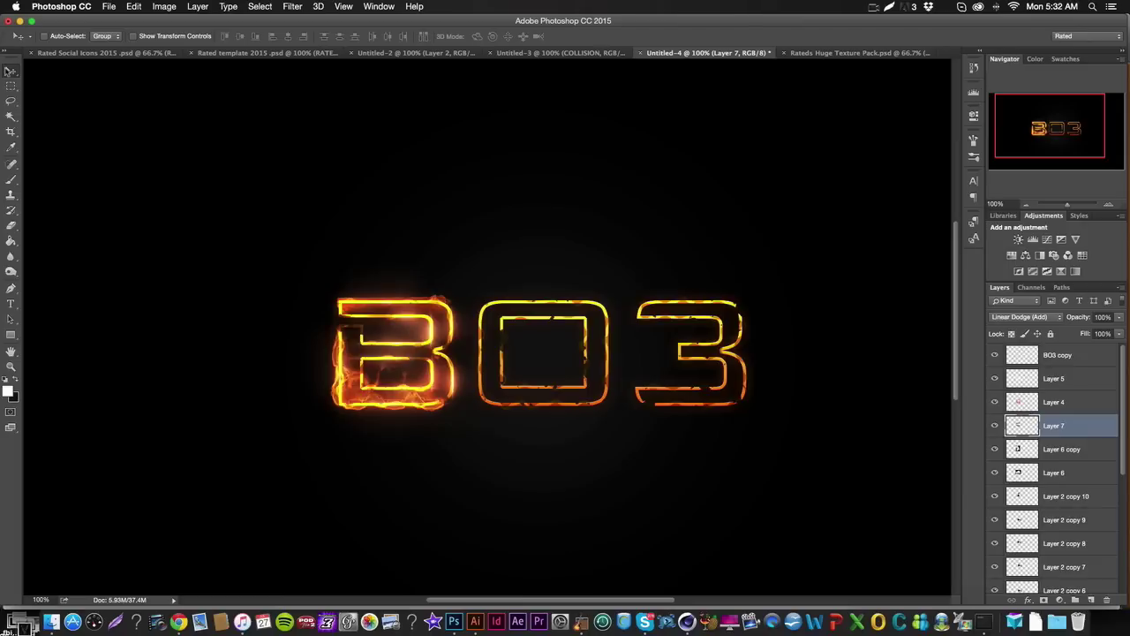
click(10, 226)
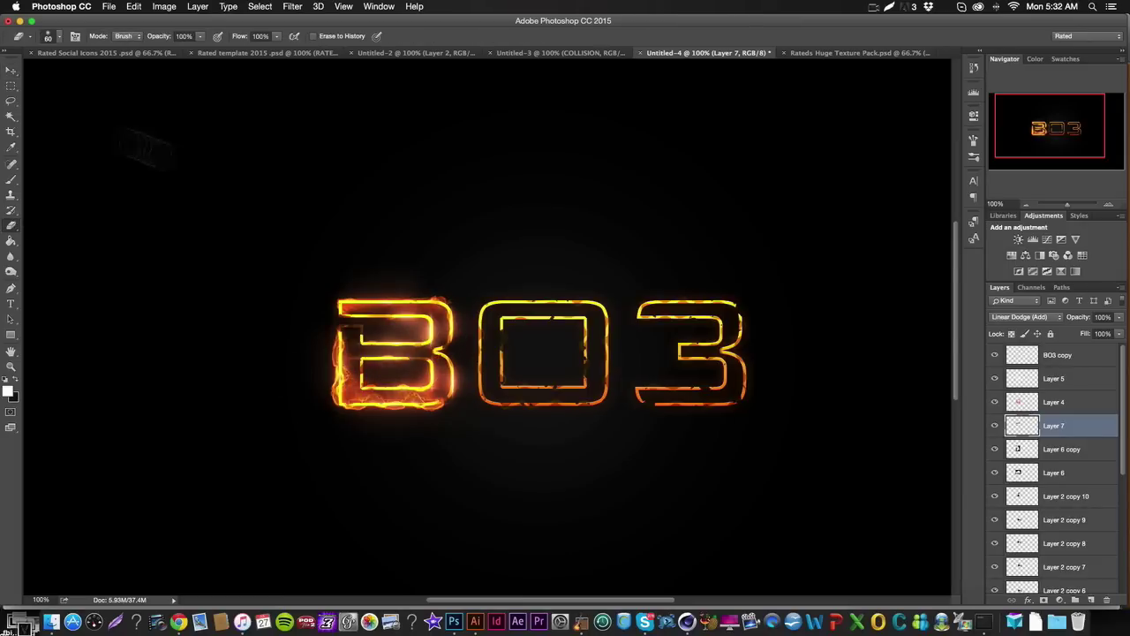
click(12, 71)
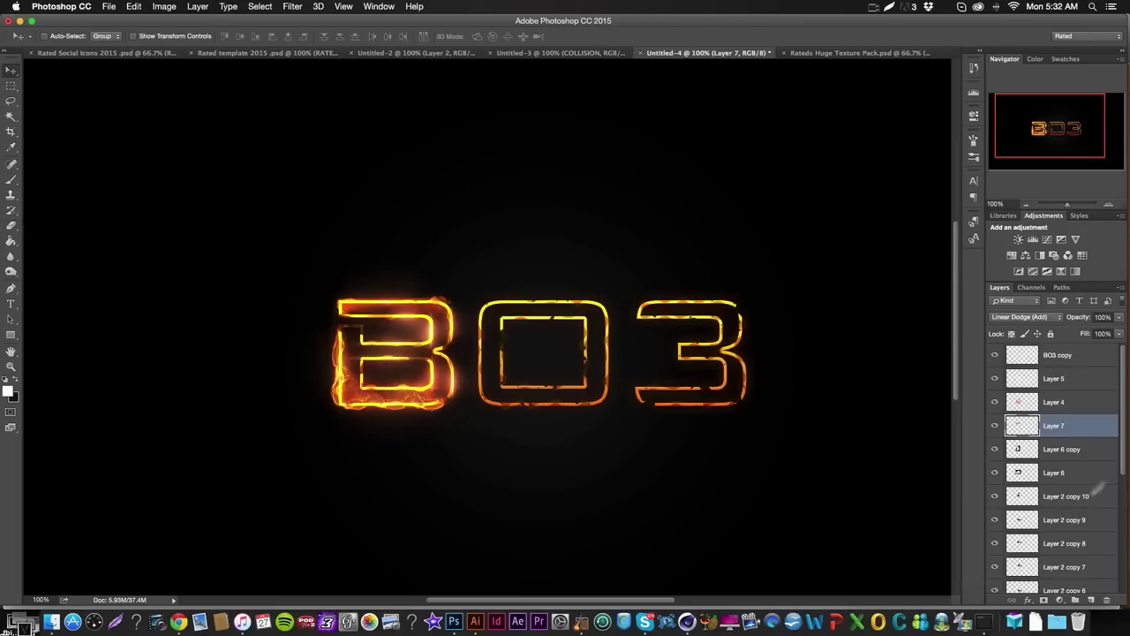
Step: Duplicate Layer 6, move the copy's flames up into the B's lower opening, and erase the excess beside the letter
click(1064, 498)
click(1057, 474)
key(super+j)
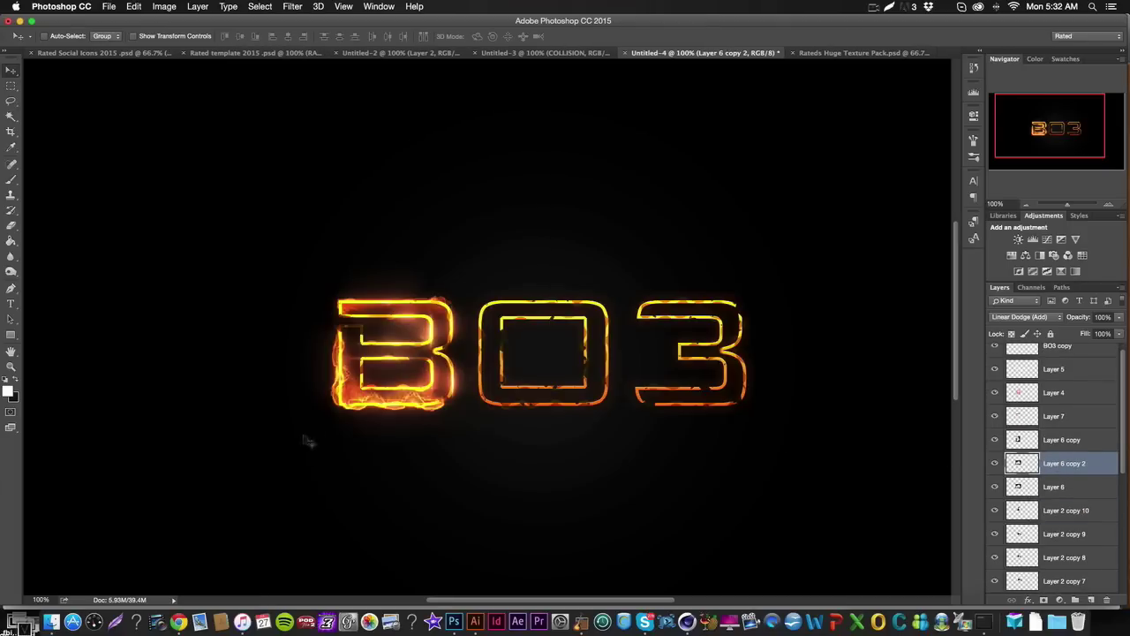
mouse_move(339, 437)
mouse_down()
mouse_move(380, 376)
mouse_move(341, 399)
mouse_up()
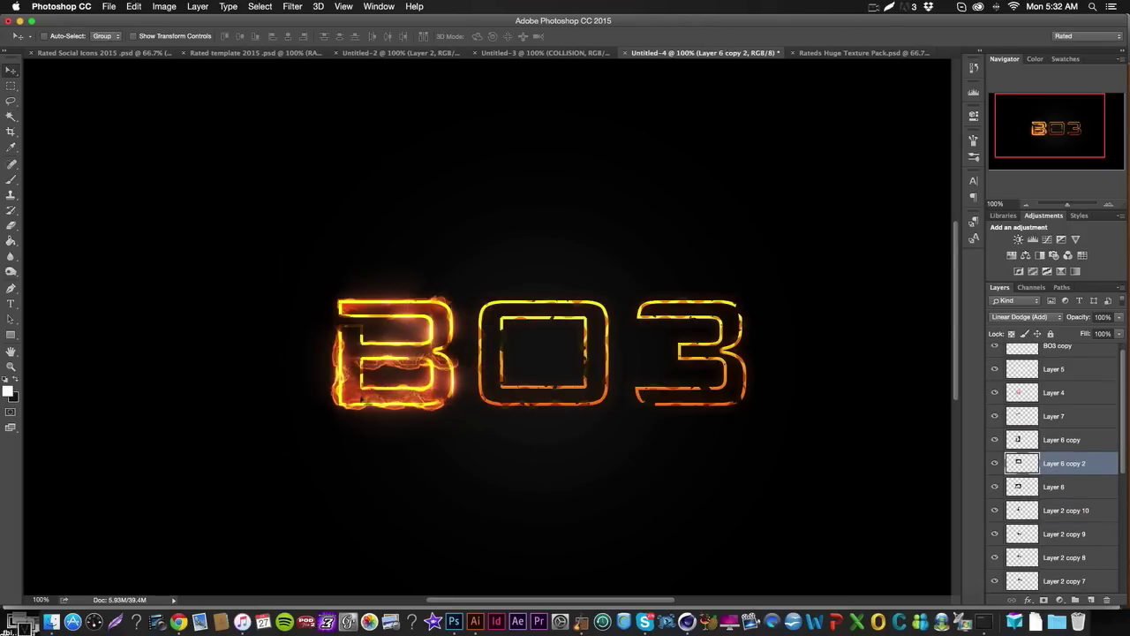
click(11, 225)
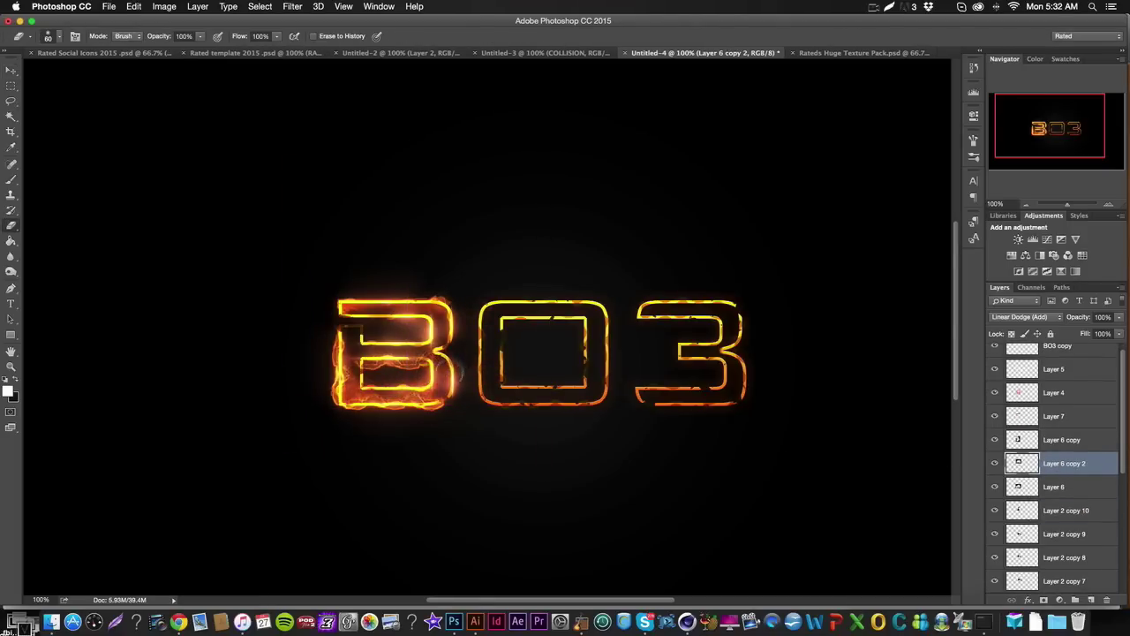
click(10, 71)
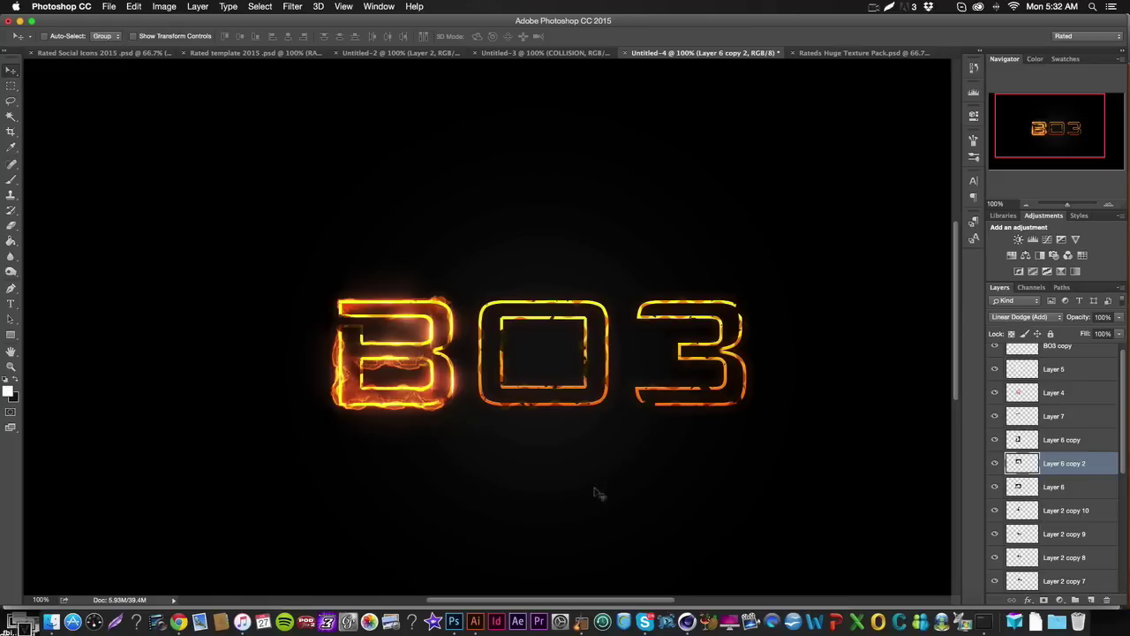
Step: Raise the Layer 6 copy 2 flames onto the B's middle bar and erase the stray flames above the letter
drag(595, 487, 596, 475)
key(Up)
key(Right)
key(Up)
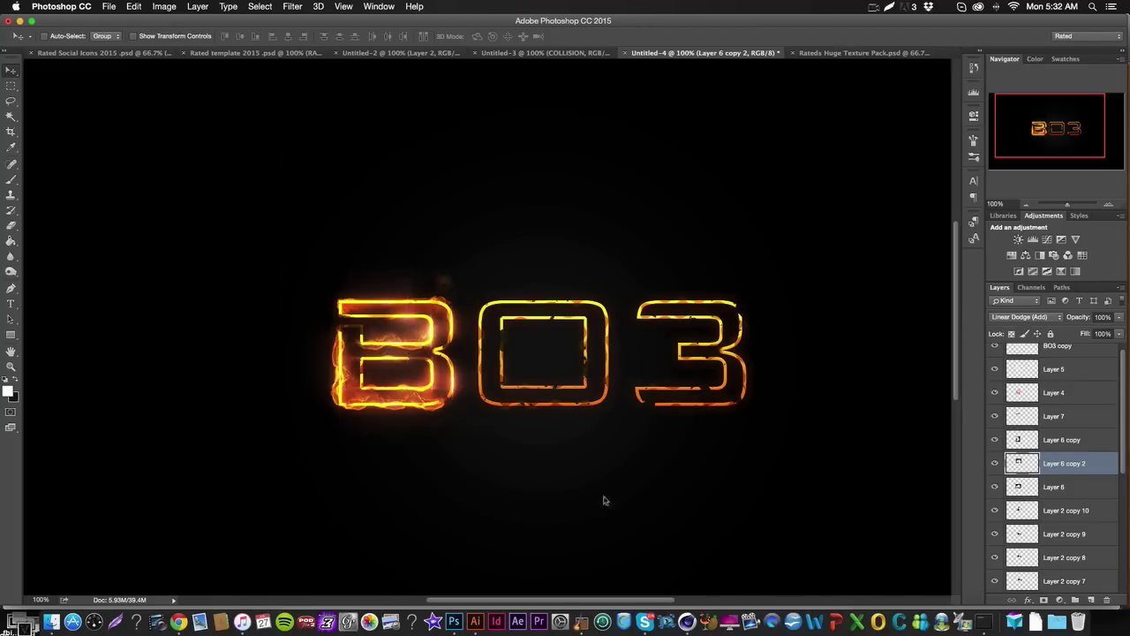
click(11, 226)
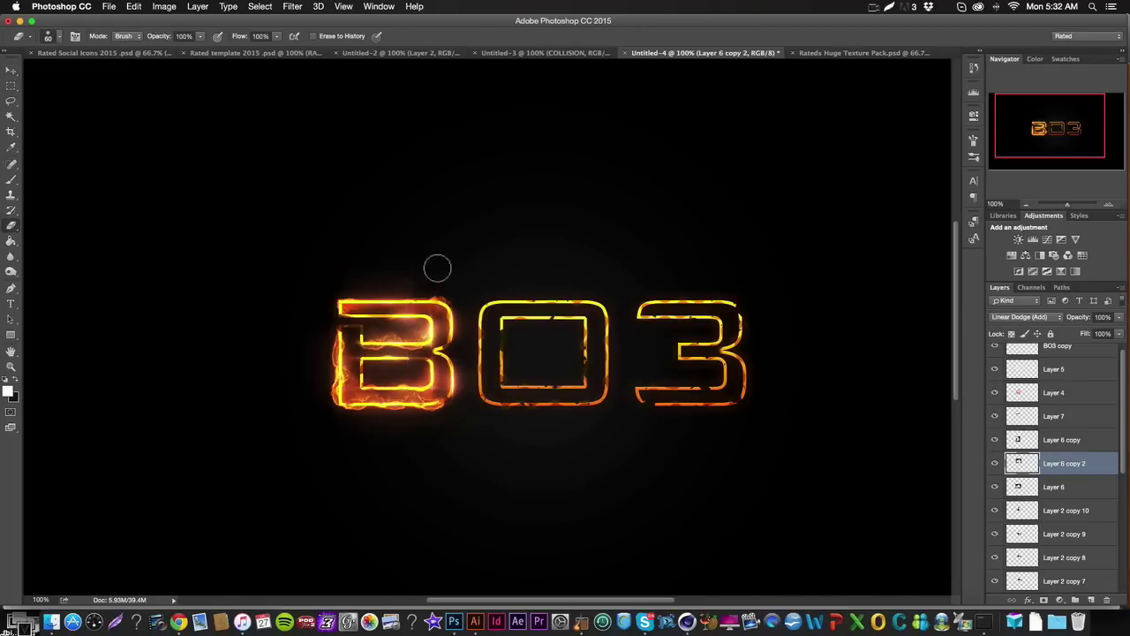
click(10, 70)
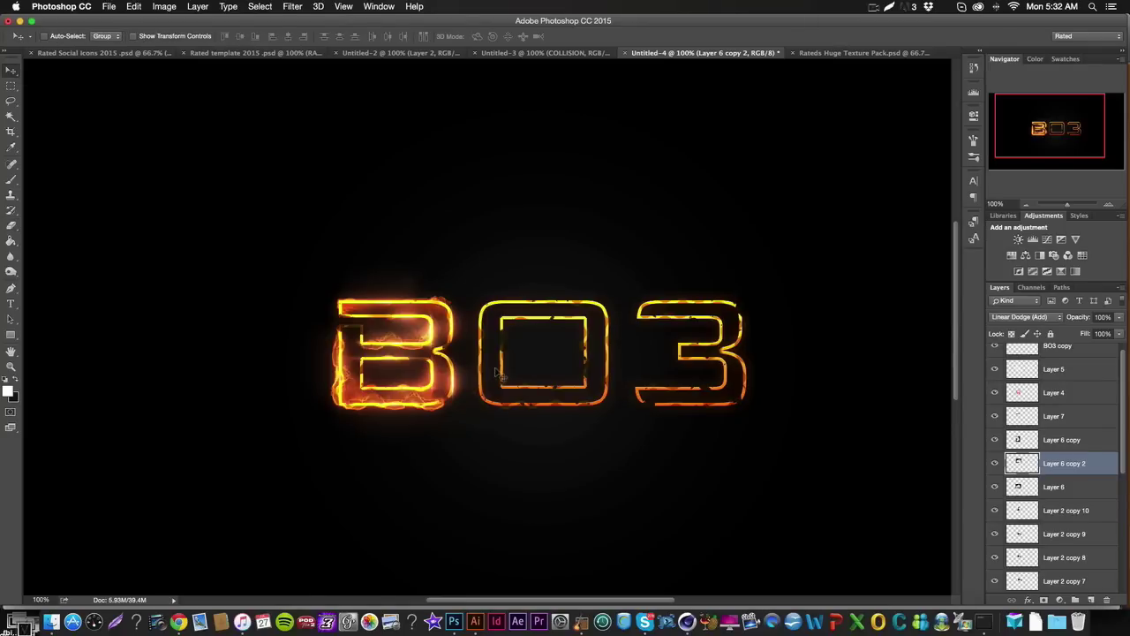
Step: Duplicate Layer 6 copy 2, rotate the new flames upright, and place them along the B's lower right edge
key(super+j)
key(super+t)
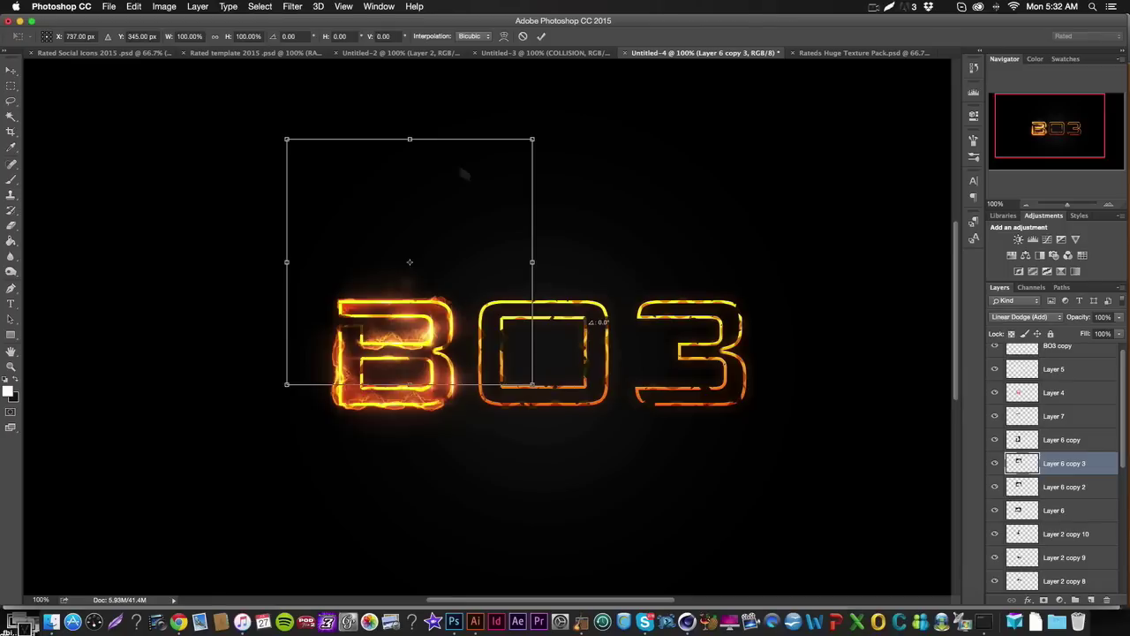
drag(575, 337, 452, 185)
key(Return)
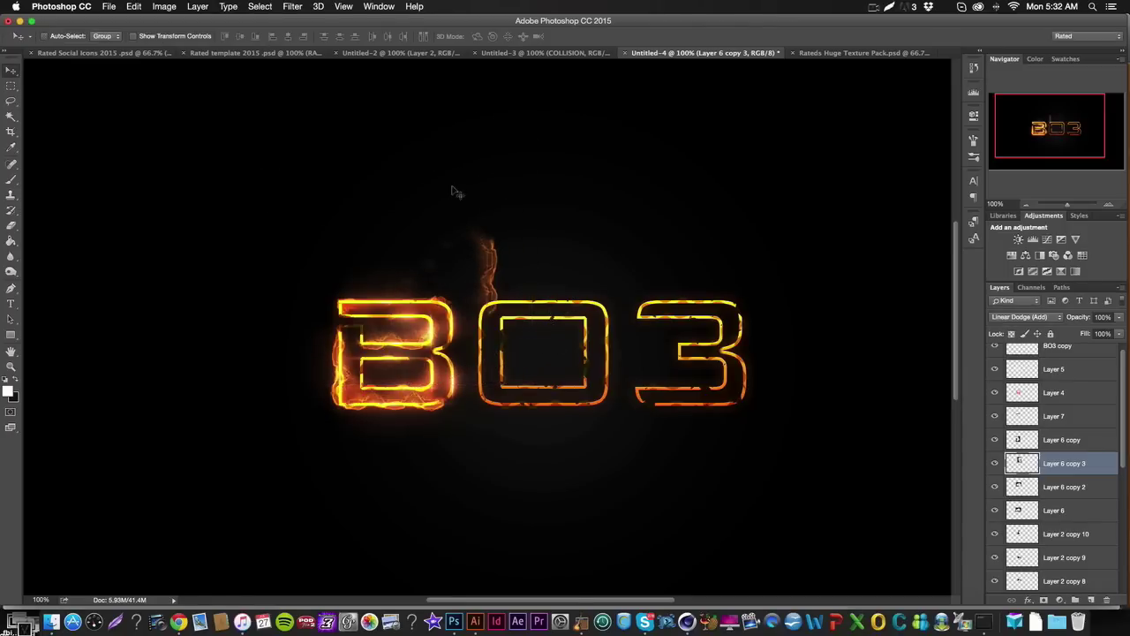
drag(505, 258, 467, 305)
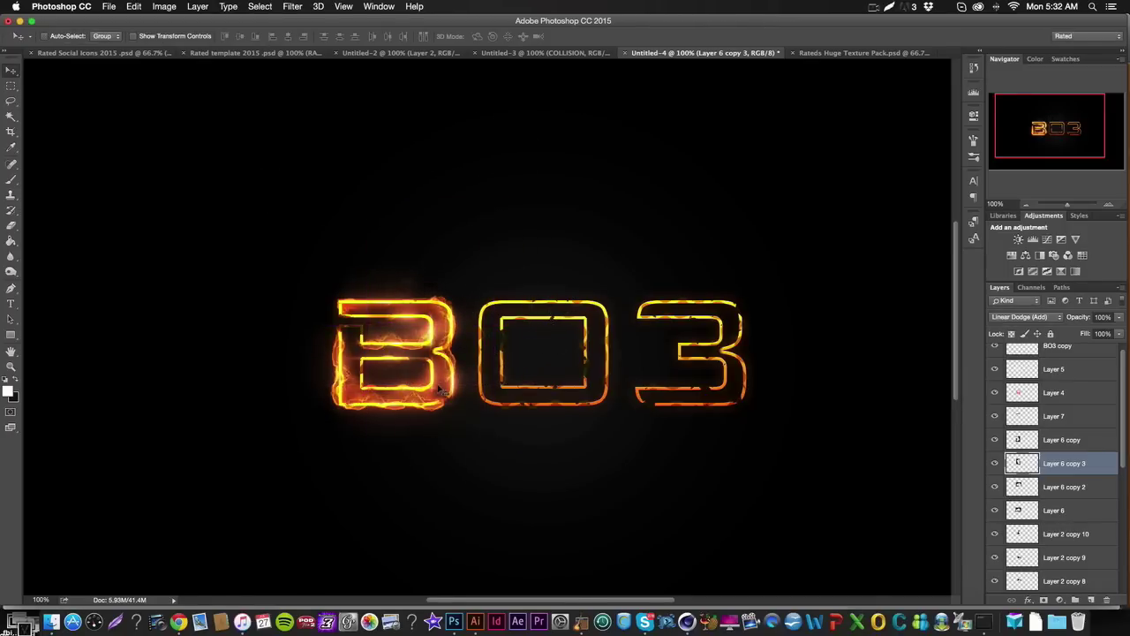
Step: Duplicate Layer 6 copy 2 again, flip the new copy vertically, and place it along the underside of the B's middle bar
click(1090, 497)
key(super+j)
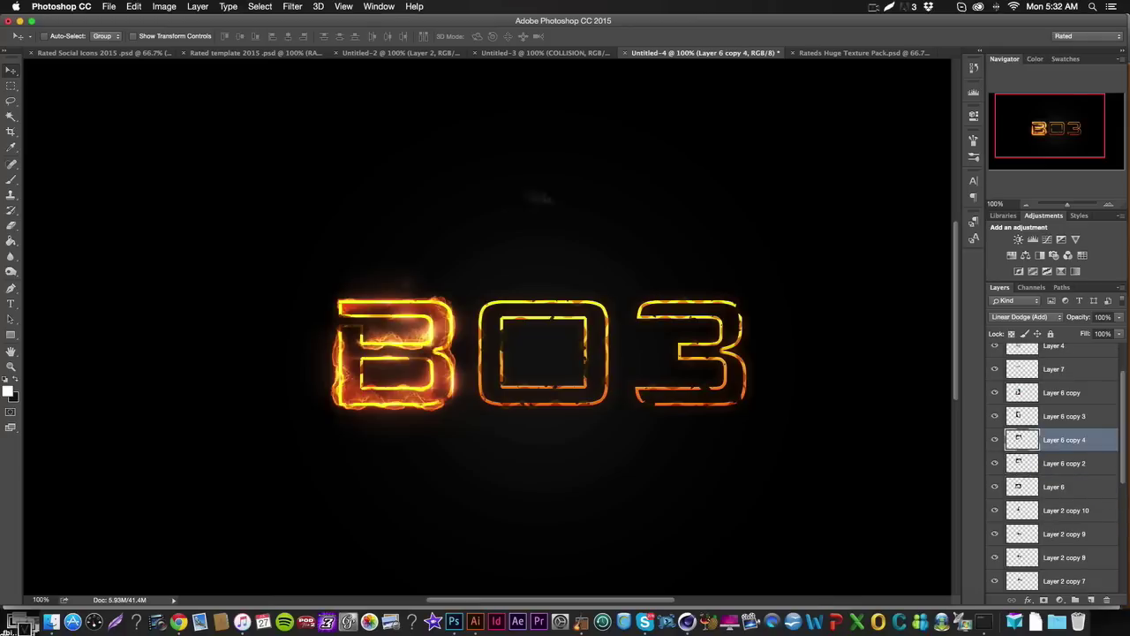
click(133, 6)
mouse_move(153, 257)
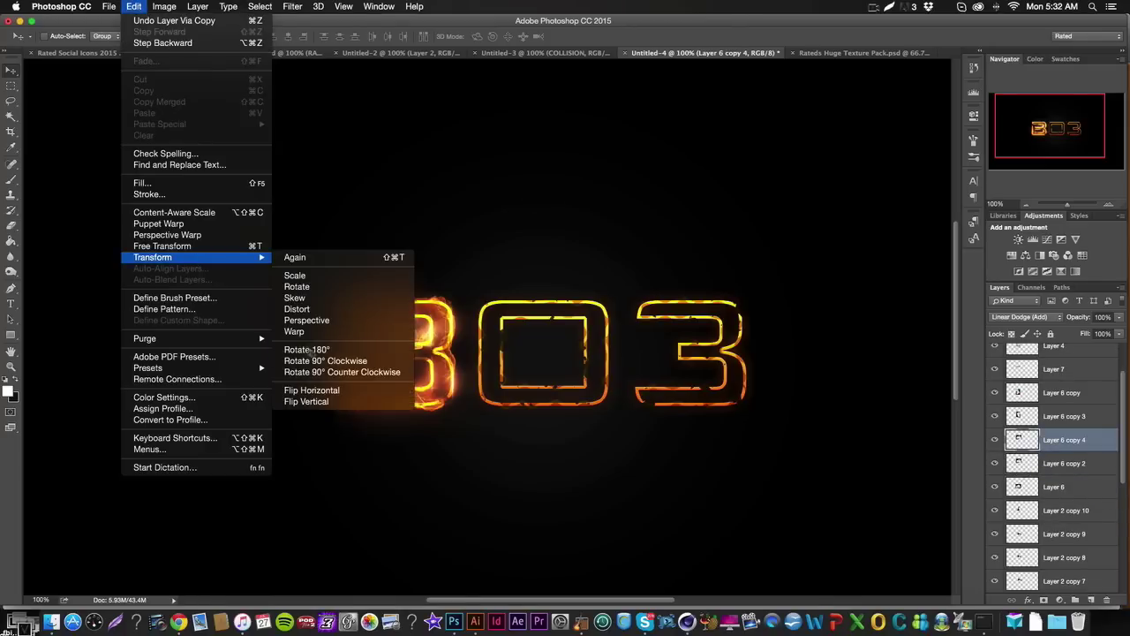
click(306, 402)
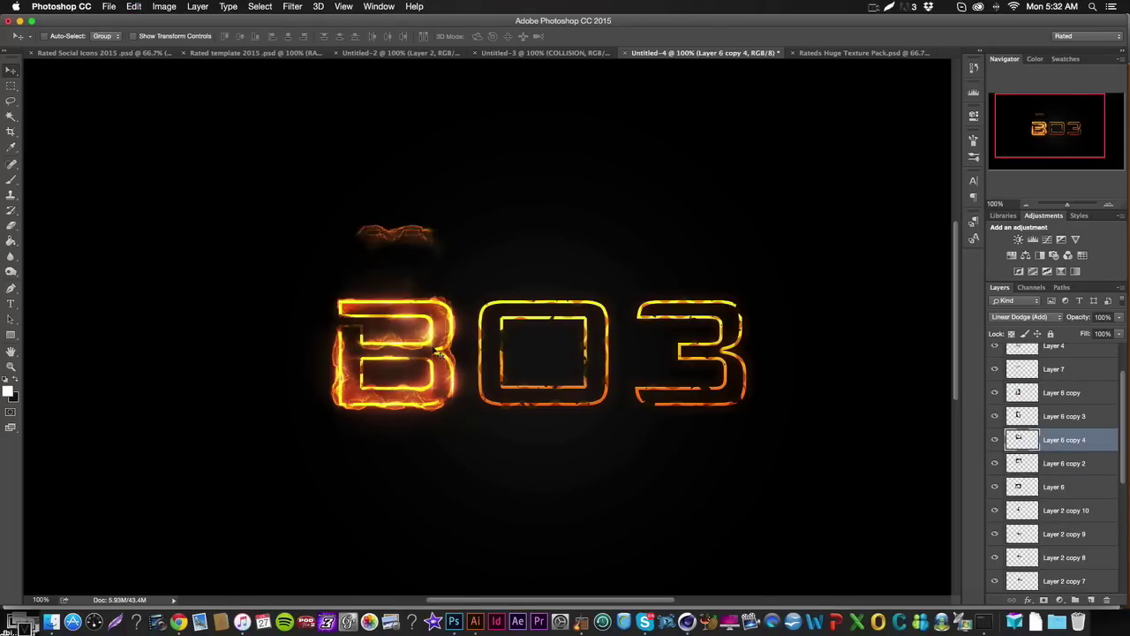
drag(439, 353, 438, 427)
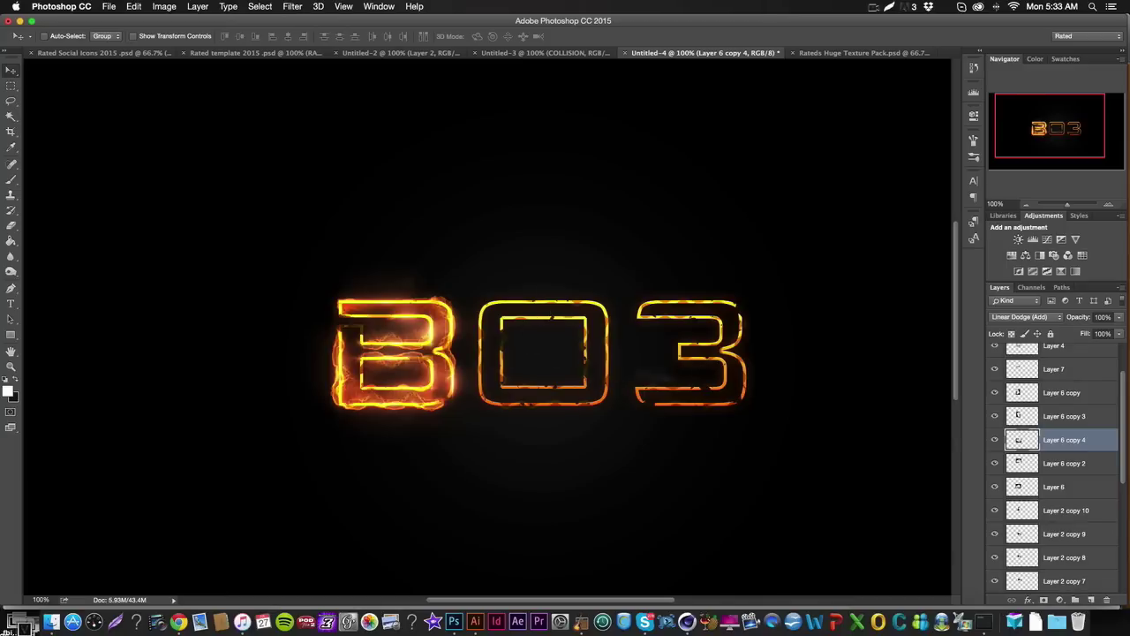
Step: Compare the artwork with the BO3 copy layer hidden and shown, and set that layer's opacity to 50%
scroll(1084, 476, up, 3)
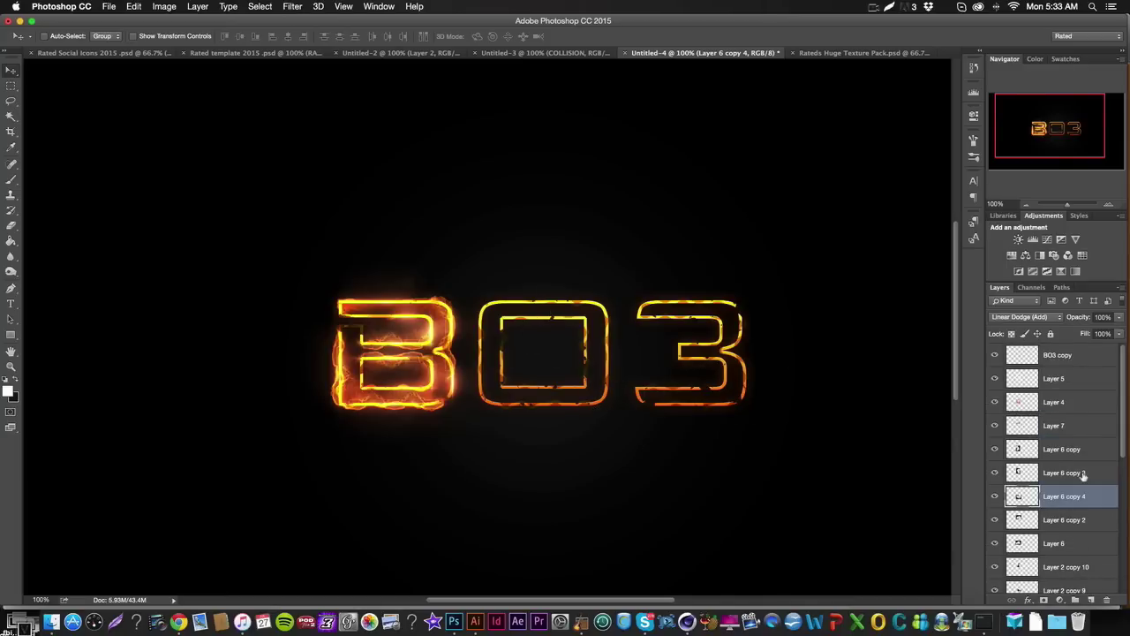
click(1052, 357)
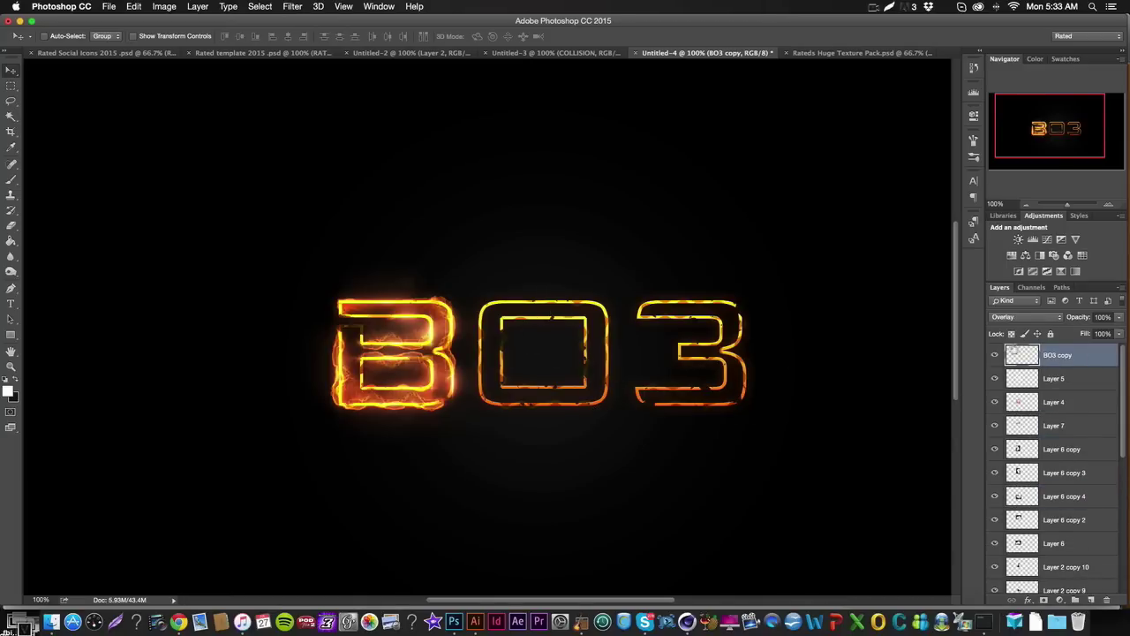
click(996, 354)
click(997, 354)
click(997, 354)
click(998, 355)
click(1106, 317)
text(50)
key(Return)
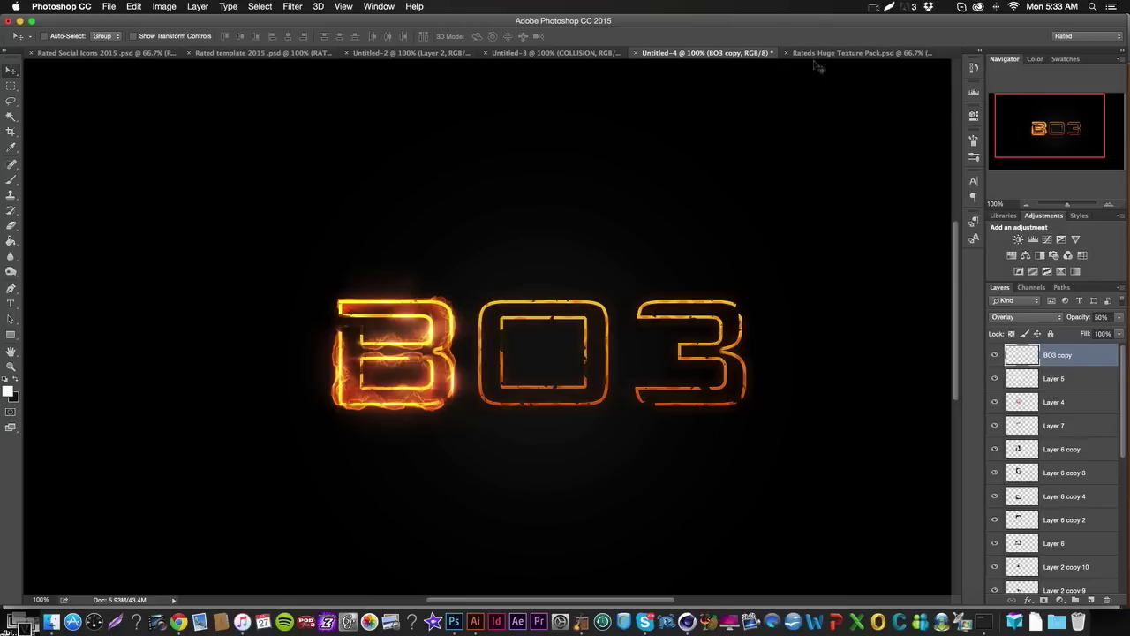
Step: Close the Rateds Huge Texture Pack document and return to Untitled-4
click(786, 55)
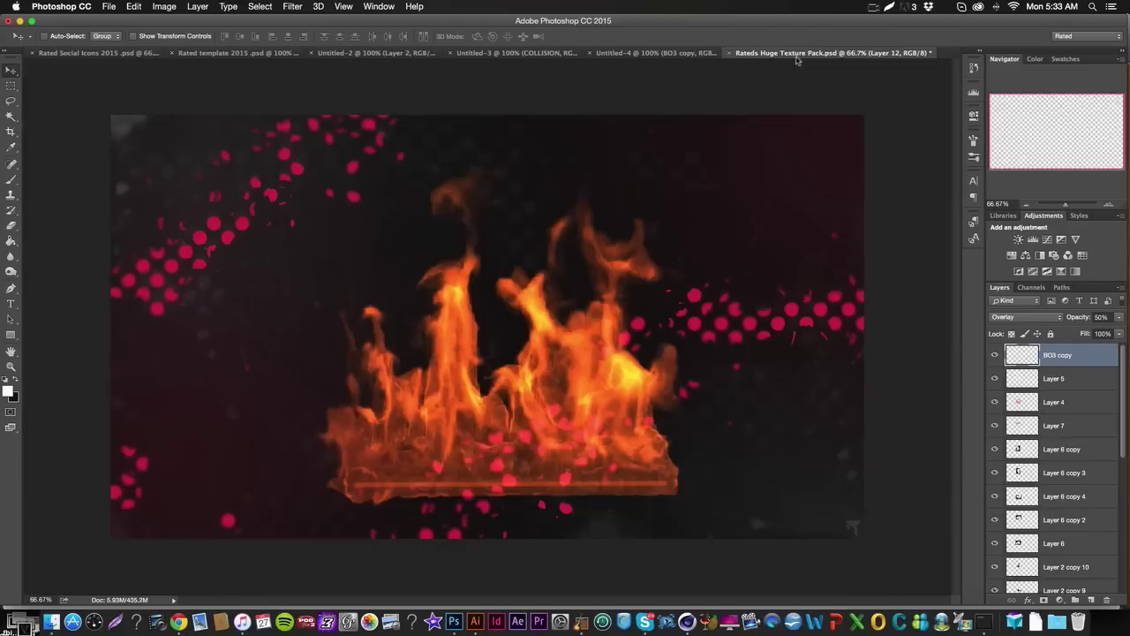
click(728, 53)
click(524, 217)
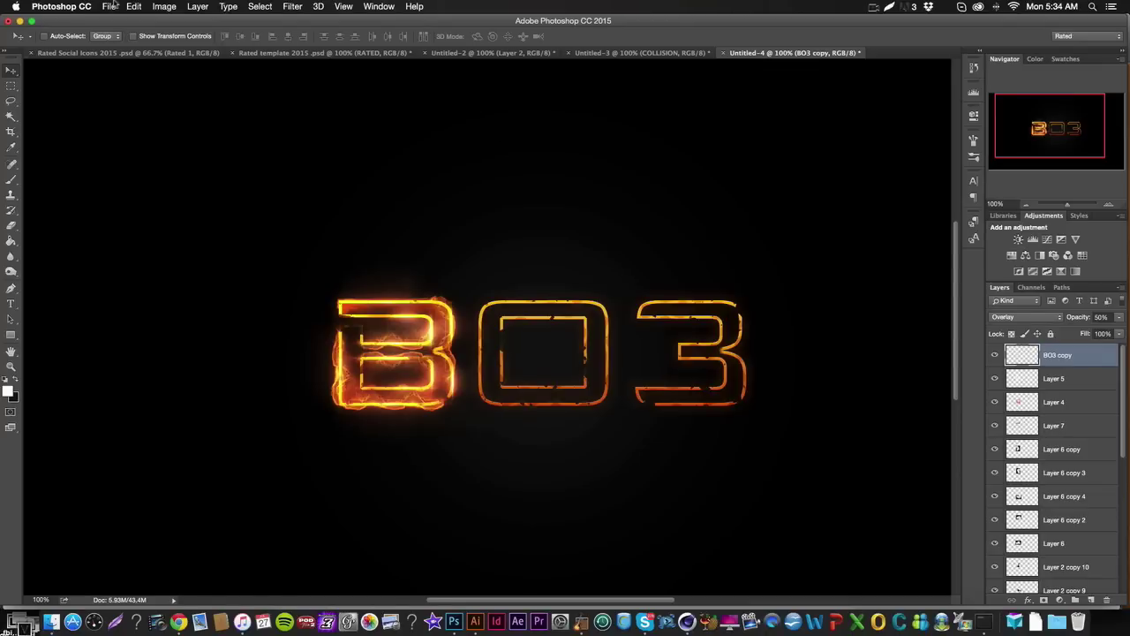
click(873, 6)
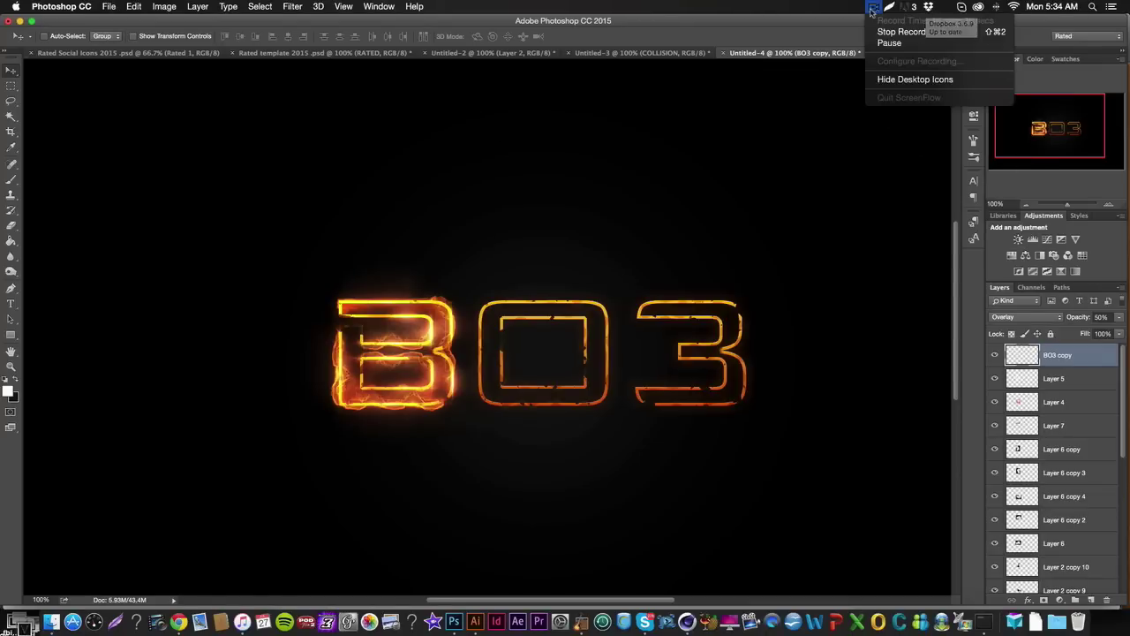